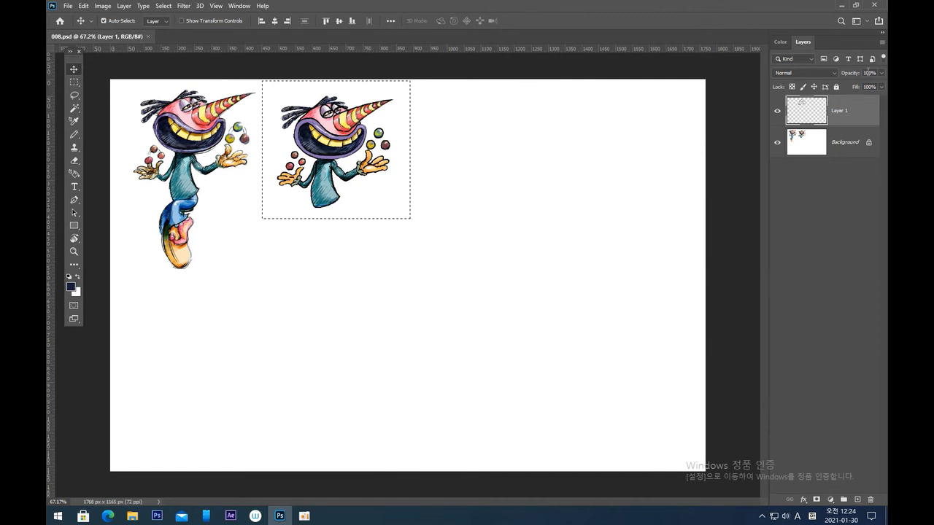
# Flatten the image, place a copy of the selected half-figure to its right, and clear the selection
pyautogui.click(882, 41)
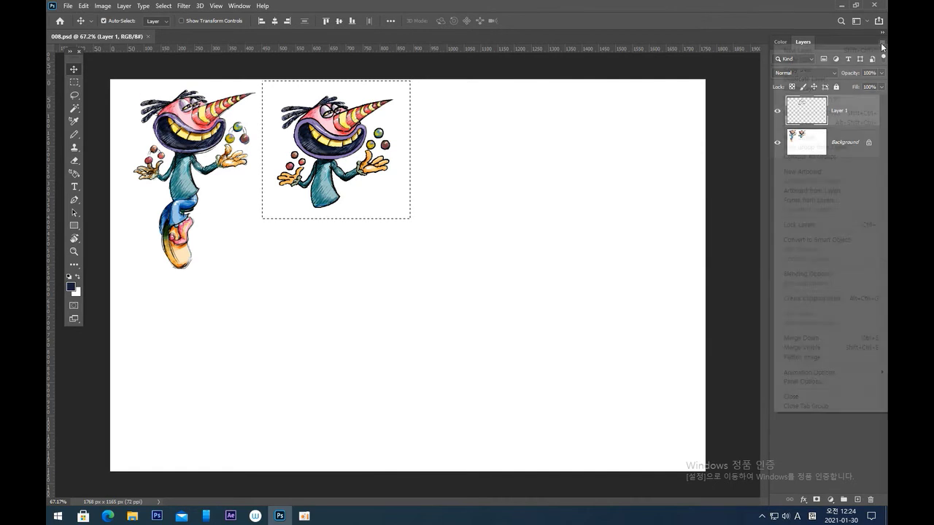
pyautogui.click(802, 357)
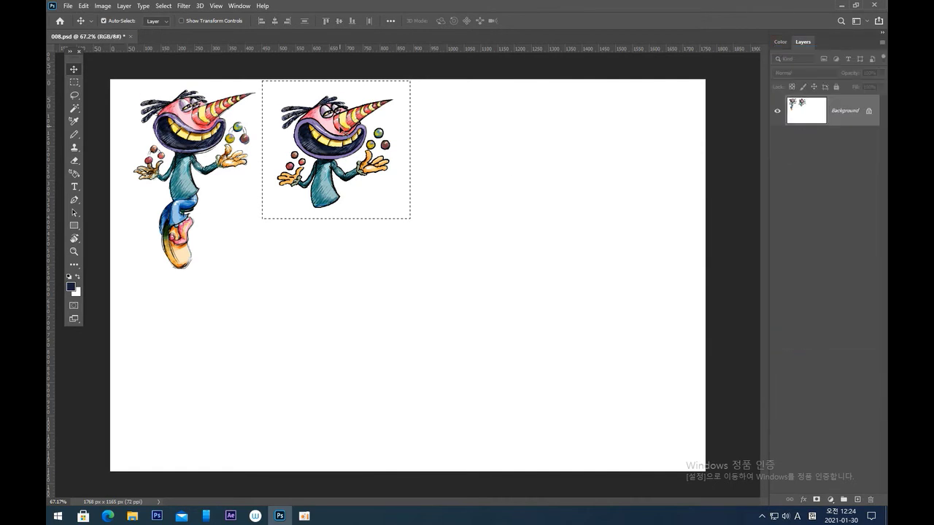
pyautogui.press('alt')
pyautogui.moveTo(337, 137); pyautogui.dragTo(496, 139)
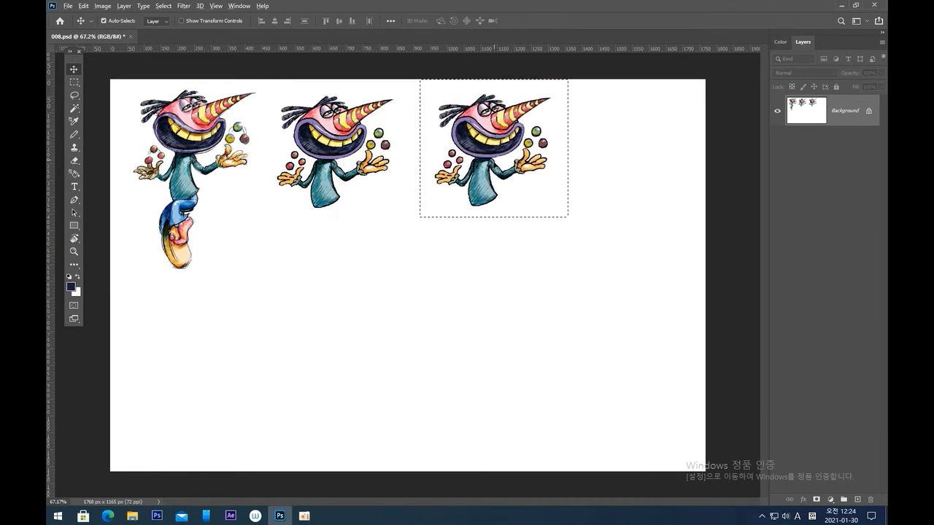
pyautogui.click(74, 82)
pyautogui.click(354, 267)
# Examine the rightmost half-figure up close, from its open mouth to its hands and torso
pyautogui.hotkey('ctrl', '+')
pyautogui.hotkey('ctrl', '+')
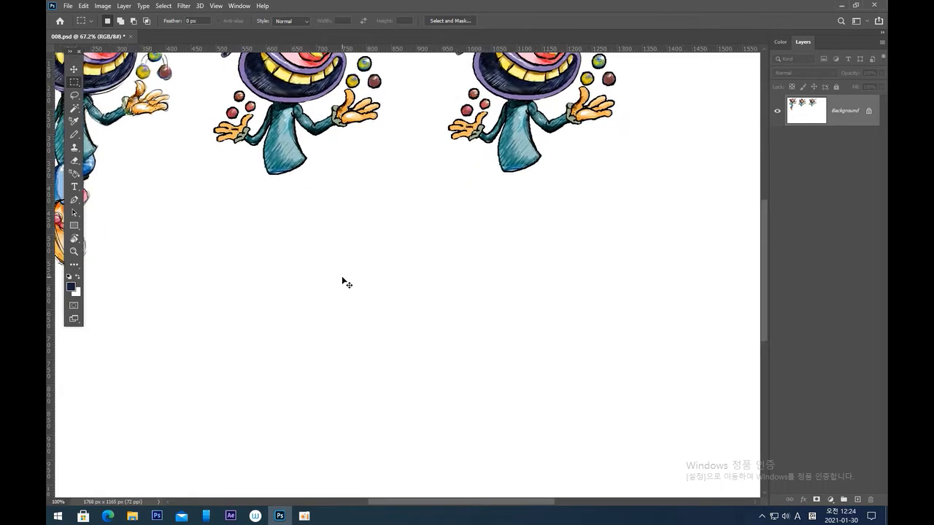
pyautogui.moveTo(622, 62); pyautogui.dragTo(471, 337)
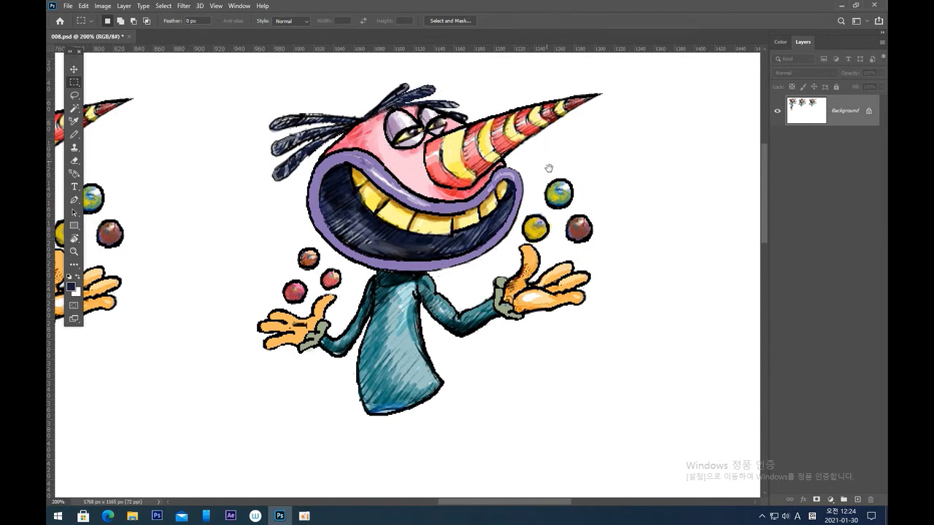
pyautogui.moveTo(600, 289); pyautogui.dragTo(646, 248)
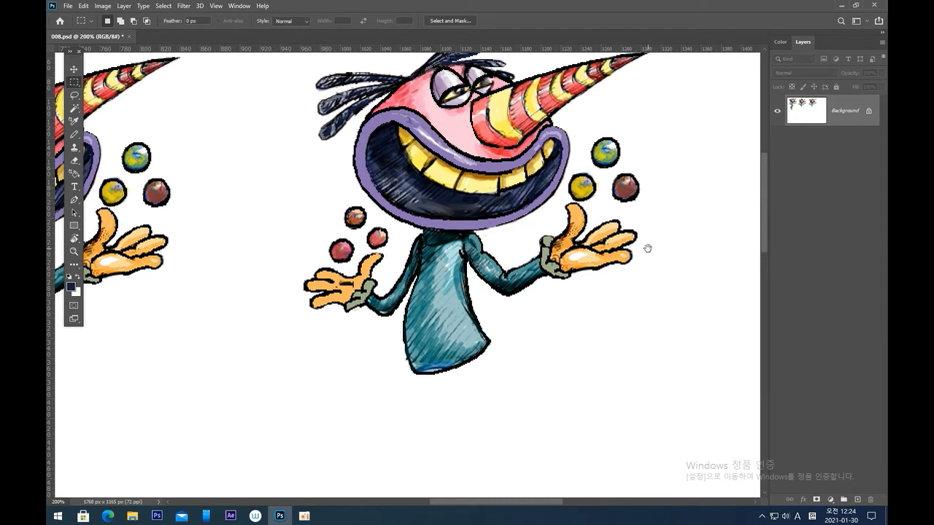
pyautogui.moveTo(647, 249); pyautogui.dragTo(653, 250)
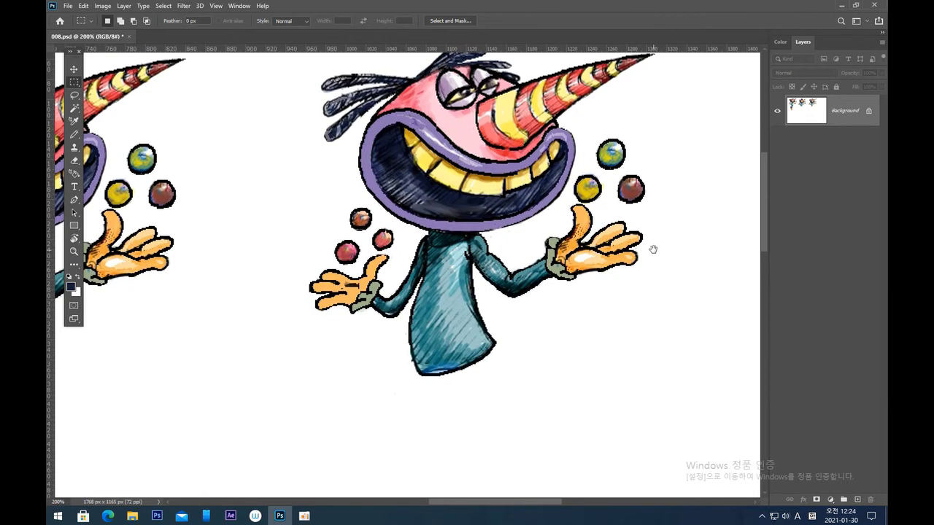
pyautogui.moveTo(653, 250); pyautogui.dragTo(607, 304)
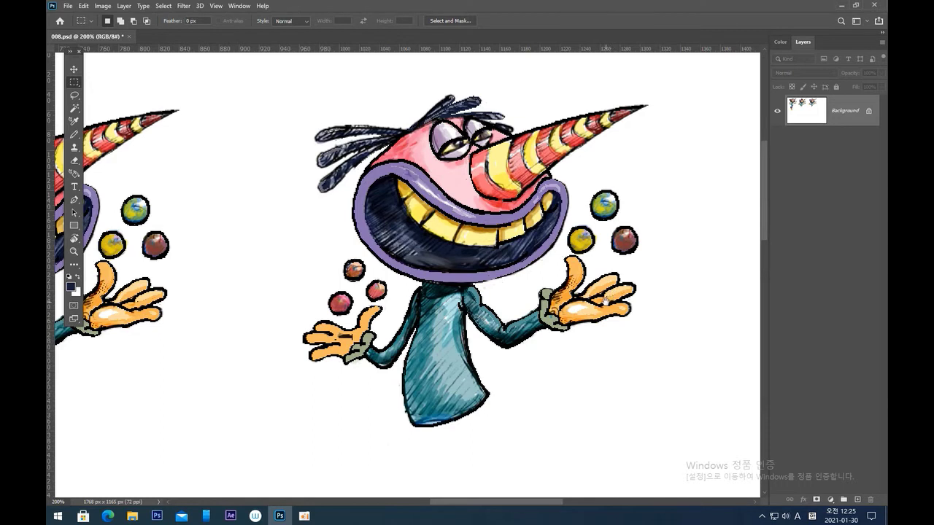
pyautogui.scroll(-2, 543, 314)
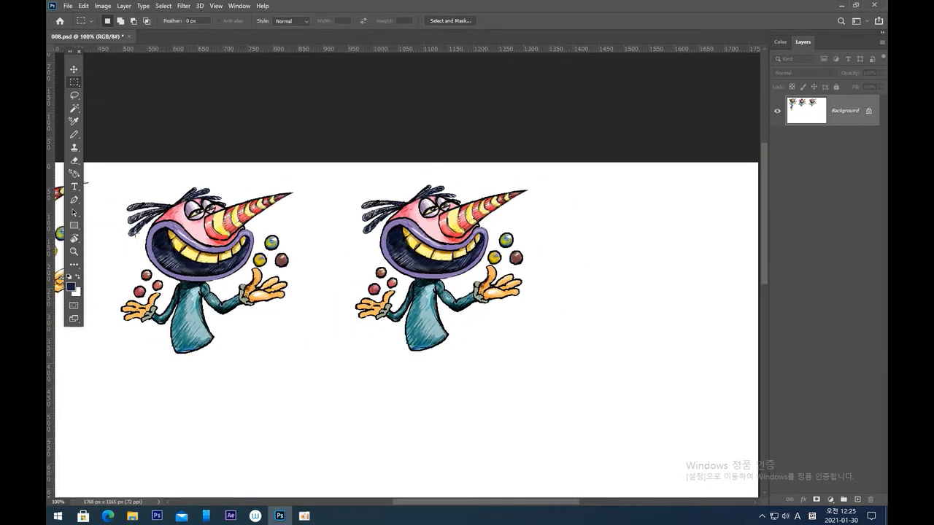
pyautogui.click(74, 251)
pyautogui.click(466, 276)
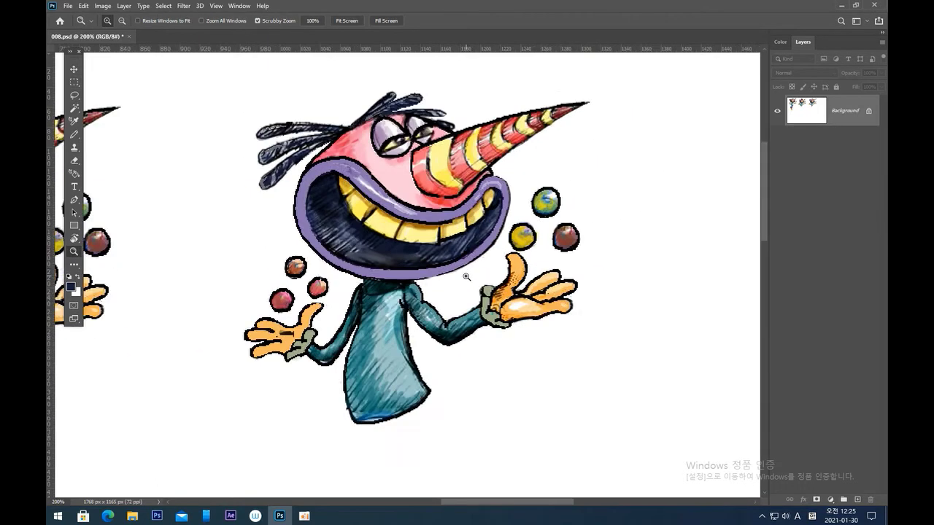
pyautogui.click(466, 276)
pyautogui.moveTo(538, 246); pyautogui.dragTo(589, 328)
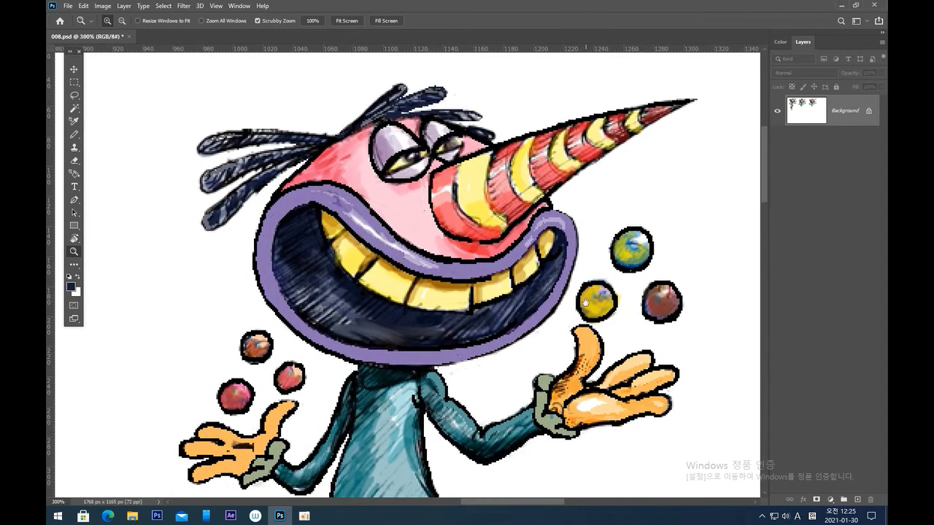
# Start covering the open mouth's left edge with the Pencil in the lip's sampled purple and enlarge the tip to 8 px
pyautogui.click(74, 135)
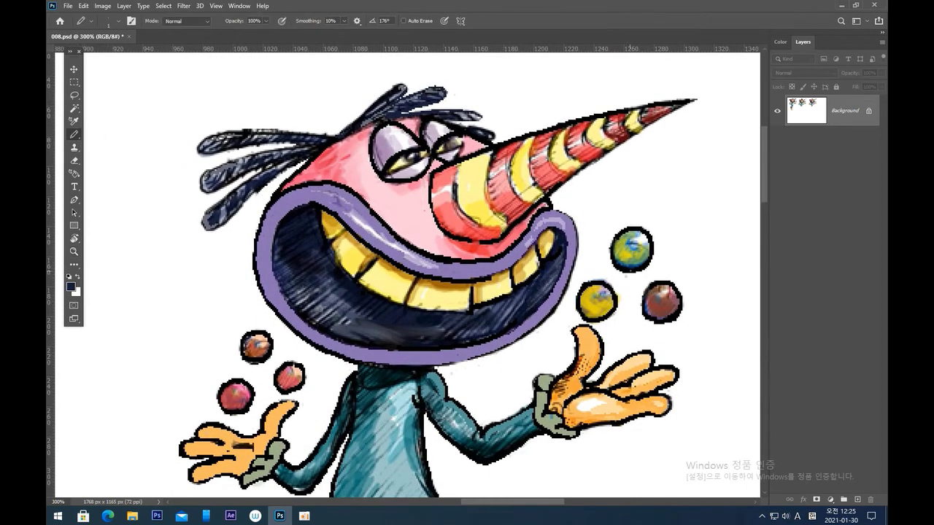
pyautogui.moveTo(591, 319)
pyautogui.mouseDown()
pyautogui.moveTo(592, 215)
pyautogui.moveTo(617, 181)
pyautogui.mouseUp()
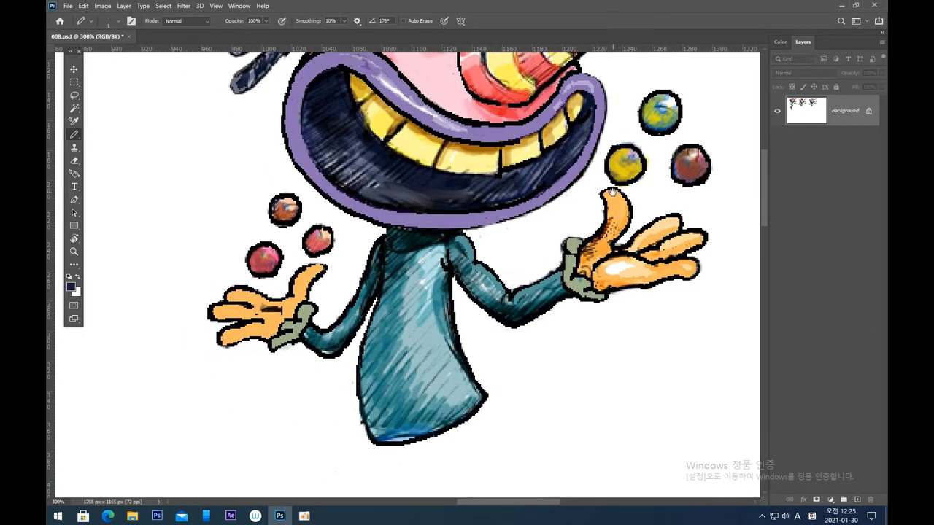
pyautogui.moveTo(587, 216); pyautogui.dragTo(565, 306)
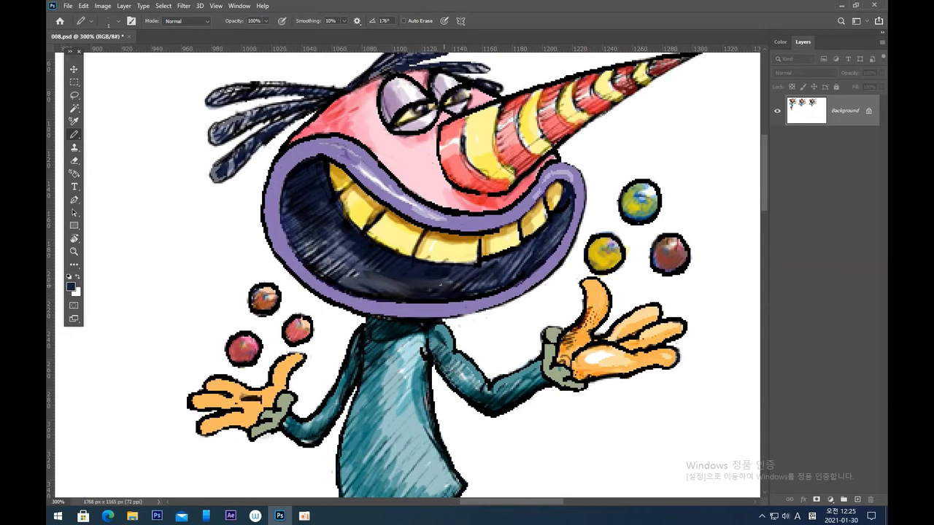
pyautogui.keyDown('alt'); pyautogui.click(273, 234); pyautogui.keyUp('alt')
pyautogui.moveTo(305, 164); pyautogui.dragTo(310, 267)
pyautogui.press(']')
pyautogui.press(']')
pyautogui.press(']')
pyautogui.press(']')
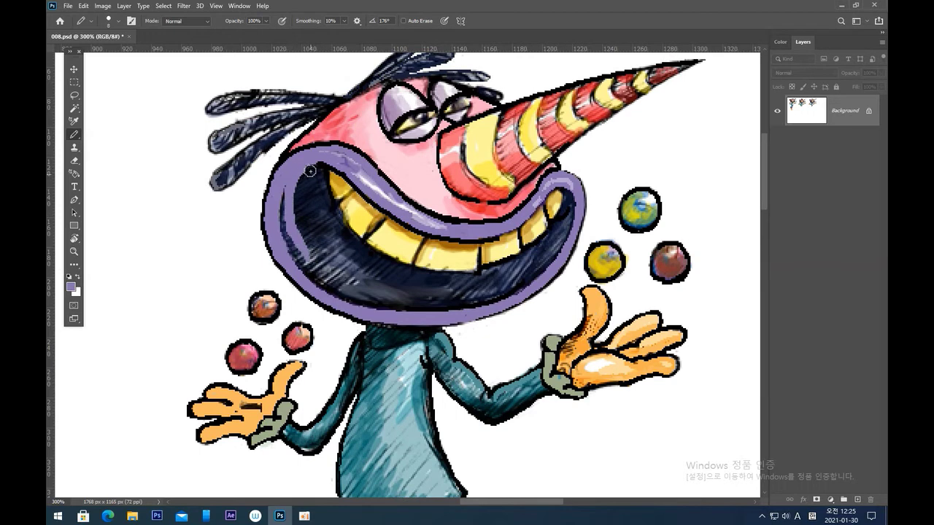
# Paint over the teeth and the dark inside of the rightmost figure's mouth with solid purple
pyautogui.moveTo(307, 166); pyautogui.dragTo(319, 258)
pyautogui.moveTo(300, 186); pyautogui.dragTo(315, 263)
pyautogui.moveTo(290, 205)
pyautogui.mouseDown()
pyautogui.moveTo(328, 193)
pyautogui.moveTo(286, 189)
pyautogui.moveTo(297, 260)
pyautogui.moveTo(350, 274)
pyautogui.moveTo(292, 245)
pyautogui.moveTo(360, 299)
pyautogui.moveTo(419, 277)
pyautogui.moveTo(314, 284)
pyautogui.moveTo(419, 306)
pyautogui.moveTo(399, 299)
pyautogui.moveTo(496, 297)
pyautogui.moveTo(449, 309)
pyautogui.moveTo(534, 265)
pyautogui.moveTo(486, 305)
pyautogui.moveTo(552, 259)
pyautogui.moveTo(568, 202)
pyautogui.moveTo(558, 191)
pyautogui.moveTo(545, 206)
pyautogui.moveTo(565, 192)
pyautogui.moveTo(544, 264)
pyautogui.mouseUp()
pyautogui.moveTo(553, 197)
pyautogui.mouseDown()
pyautogui.moveTo(507, 241)
pyautogui.moveTo(559, 193)
pyautogui.moveTo(522, 256)
pyautogui.moveTo(560, 209)
pyautogui.moveTo(521, 284)
pyautogui.moveTo(560, 201)
pyautogui.moveTo(497, 252)
pyautogui.mouseUp()
pyautogui.moveTo(334, 166)
pyautogui.mouseDown()
pyautogui.moveTo(416, 250)
pyautogui.moveTo(375, 208)
pyautogui.moveTo(435, 251)
pyautogui.moveTo(401, 234)
pyautogui.moveTo(391, 218)
pyautogui.moveTo(460, 260)
pyautogui.moveTo(402, 226)
pyautogui.moveTo(450, 241)
pyautogui.moveTo(497, 241)
pyautogui.moveTo(449, 247)
pyautogui.moveTo(517, 229)
pyautogui.moveTo(526, 241)
pyautogui.moveTo(475, 292)
pyautogui.moveTo(537, 247)
pyautogui.moveTo(463, 305)
pyautogui.moveTo(496, 282)
pyautogui.moveTo(471, 273)
pyautogui.mouseUp()
pyautogui.moveTo(314, 186)
pyautogui.mouseDown()
pyautogui.moveTo(399, 229)
pyautogui.moveTo(475, 251)
pyautogui.moveTo(467, 257)
pyautogui.moveTo(286, 168)
pyautogui.moveTo(277, 190)
pyautogui.moveTo(284, 199)
pyautogui.moveTo(302, 175)
pyautogui.moveTo(328, 186)
pyautogui.moveTo(443, 256)
pyautogui.moveTo(390, 238)
pyautogui.moveTo(344, 195)
pyautogui.moveTo(411, 256)
pyautogui.moveTo(479, 263)
pyautogui.moveTo(459, 269)
pyautogui.moveTo(338, 193)
pyautogui.moveTo(343, 210)
pyautogui.moveTo(429, 267)
pyautogui.moveTo(476, 272)
pyautogui.moveTo(380, 250)
pyautogui.moveTo(325, 199)
pyautogui.moveTo(438, 279)
pyautogui.moveTo(479, 281)
pyautogui.moveTo(384, 259)
pyautogui.moveTo(309, 207)
pyautogui.moveTo(379, 267)
pyautogui.moveTo(466, 287)
pyautogui.moveTo(428, 291)
pyautogui.moveTo(326, 233)
pyautogui.moveTo(315, 235)
pyautogui.moveTo(405, 294)
pyautogui.moveTo(439, 292)
pyautogui.moveTo(358, 268)
pyautogui.moveTo(336, 272)
pyautogui.moveTo(367, 281)
pyautogui.moveTo(328, 273)
pyautogui.moveTo(399, 299)
pyautogui.moveTo(436, 299)
pyautogui.moveTo(408, 301)
pyautogui.moveTo(420, 294)
pyautogui.moveTo(322, 271)
pyautogui.mouseUp()
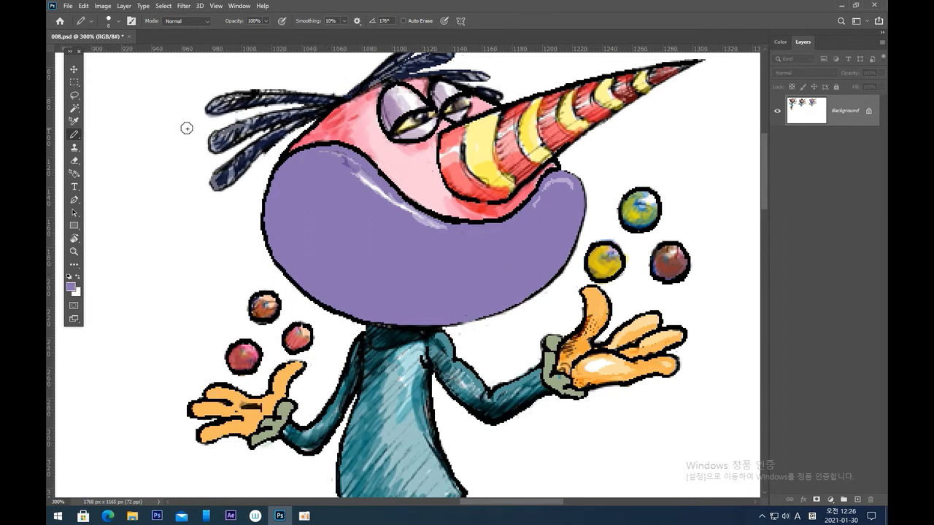
# Reset the drawing colour to black and reduce the Pencil tip to 2 px
pyautogui.scroll(-1, 88, 263)
pyautogui.click(69, 278)
pyautogui.press('[')
pyautogui.press('[')
pyautogui.press('[')
pyautogui.press('[')
pyautogui.scroll(-1, 320, 215)
pyautogui.click(313, 208)
pyautogui.scroll(-1, 324, 203)
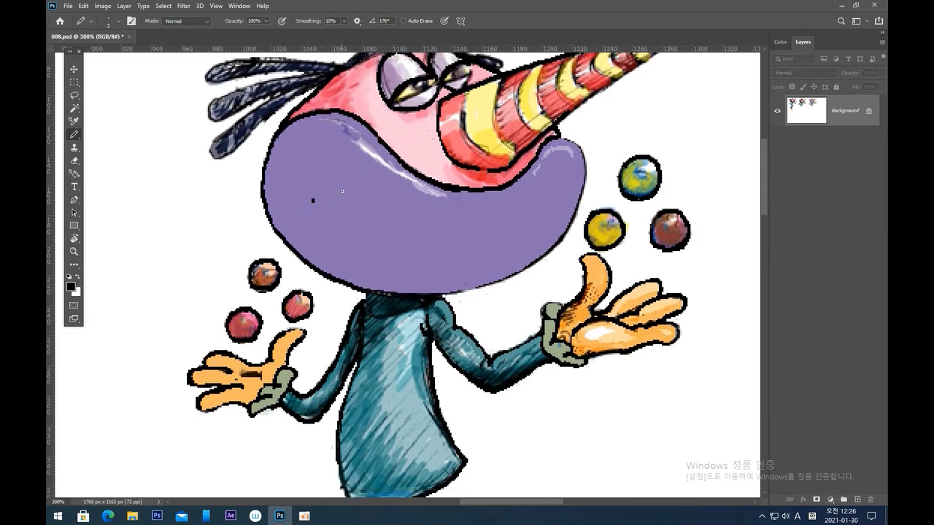
pyautogui.scroll(-1, 336, 205)
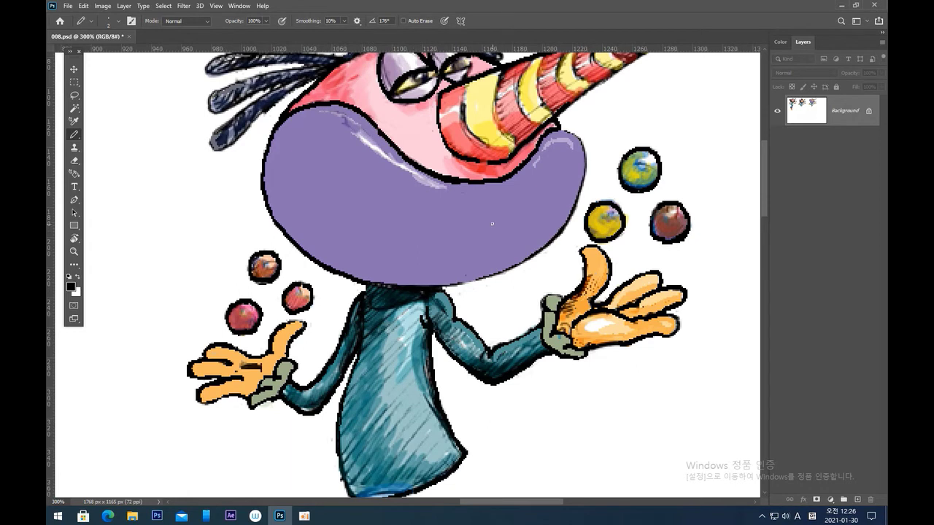
pyautogui.scroll(-2, 490, 225)
pyautogui.moveTo(496, 225)
pyautogui.mouseDown()
pyautogui.moveTo(478, 228)
pyautogui.moveTo(503, 208)
pyautogui.moveTo(478, 218)
pyautogui.moveTo(505, 207)
pyautogui.moveTo(473, 216)
pyautogui.mouseUp()
pyautogui.hotkey('ctrl', 'z')
pyautogui.hotkey('ctrl', 'z')
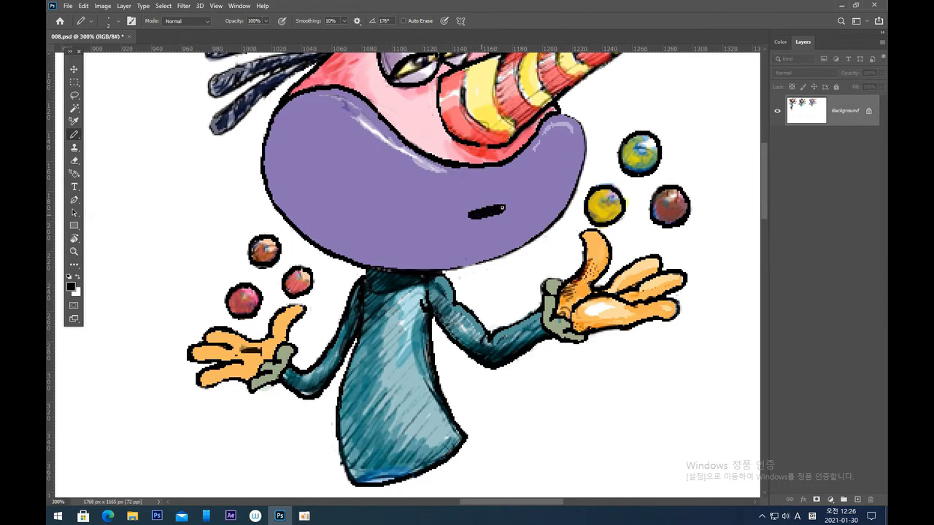
pyautogui.moveTo(432, 204)
pyautogui.mouseDown()
pyautogui.moveTo(430, 196)
pyautogui.moveTo(396, 292)
pyautogui.moveTo(486, 290)
pyautogui.mouseUp()
pyautogui.hotkey('ctrl', 'z')
pyautogui.hotkey('ctrl', 'z')
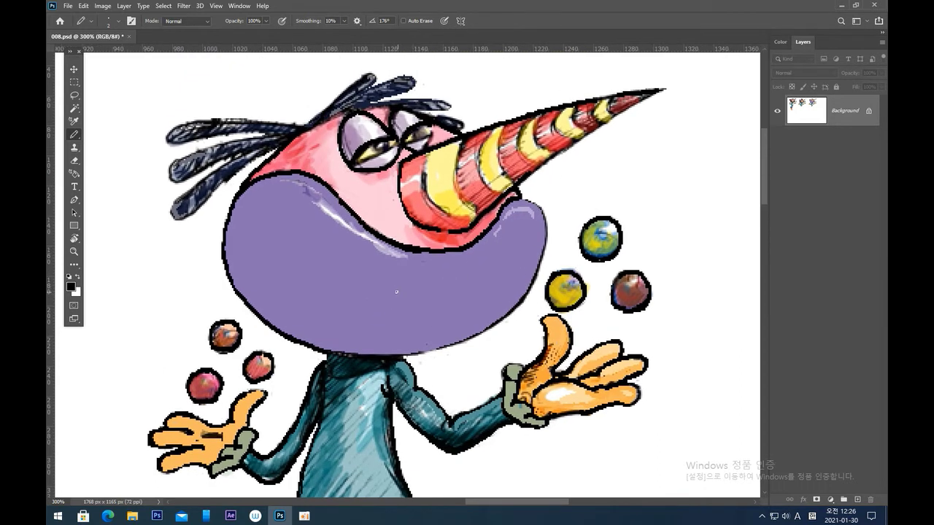
# Draw a small wavy black mouth line with a tick at its right end on the lower right of the purple area
pyautogui.scroll(-1, 402, 297)
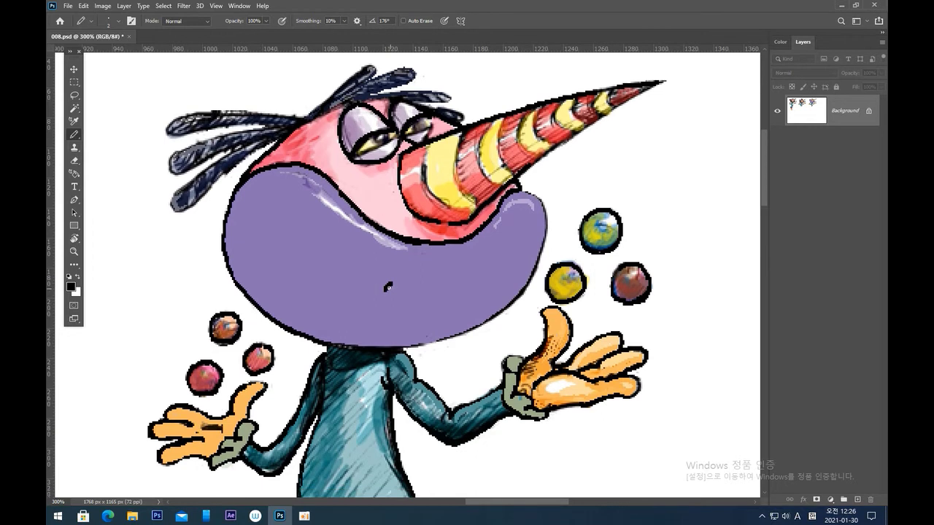
pyautogui.moveTo(401, 292); pyautogui.dragTo(502, 278)
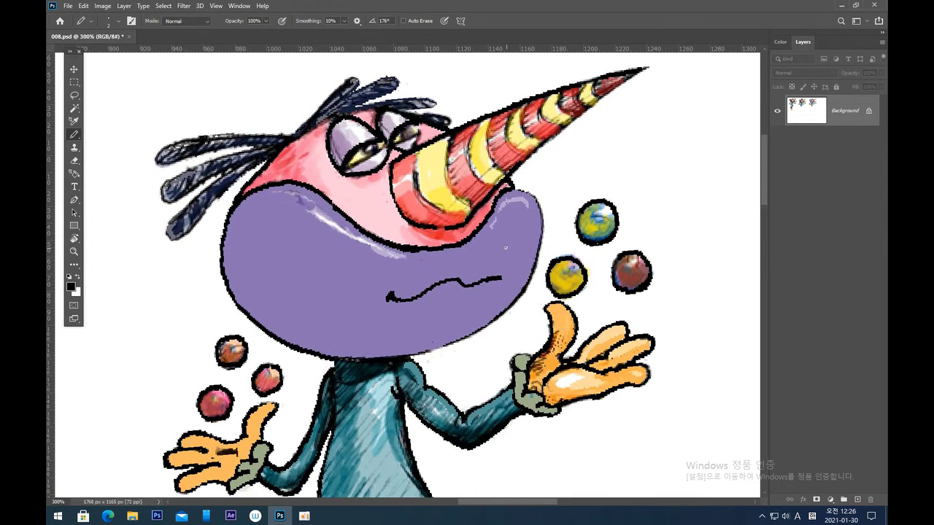
pyautogui.hotkey('ctrl', 'z')
pyautogui.moveTo(390, 294); pyautogui.dragTo(502, 268)
pyautogui.hotkey('ctrl', 'z')
pyautogui.moveTo(434, 286)
pyautogui.mouseDown()
pyautogui.moveTo(490, 266)
pyautogui.moveTo(494, 280)
pyautogui.mouseUp()
pyautogui.hotkey('ctrl', 'z')
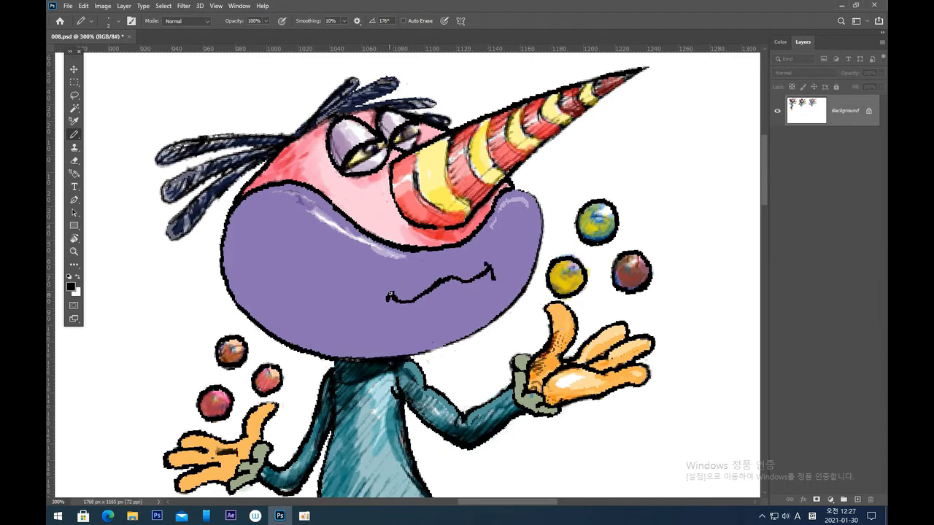
# Add a crease at the mouth's left corner, a rounded lip on the line, and a short curve beneath it
pyautogui.moveTo(397, 287); pyautogui.dragTo(384, 310)
pyautogui.moveTo(465, 282); pyautogui.dragTo(412, 297)
pyautogui.moveTo(473, 303); pyautogui.dragTo(431, 327)
# Draw a curved contour from the purple area's upper edge around the left of the small mouth to the jaw
pyautogui.hotkey('ctrl', '-')
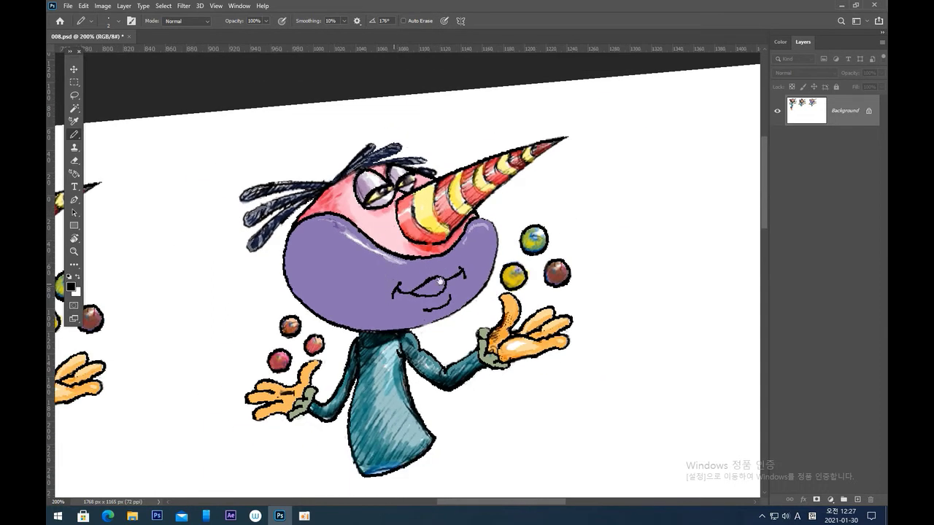
pyautogui.hscroll(-5, 394, 284)
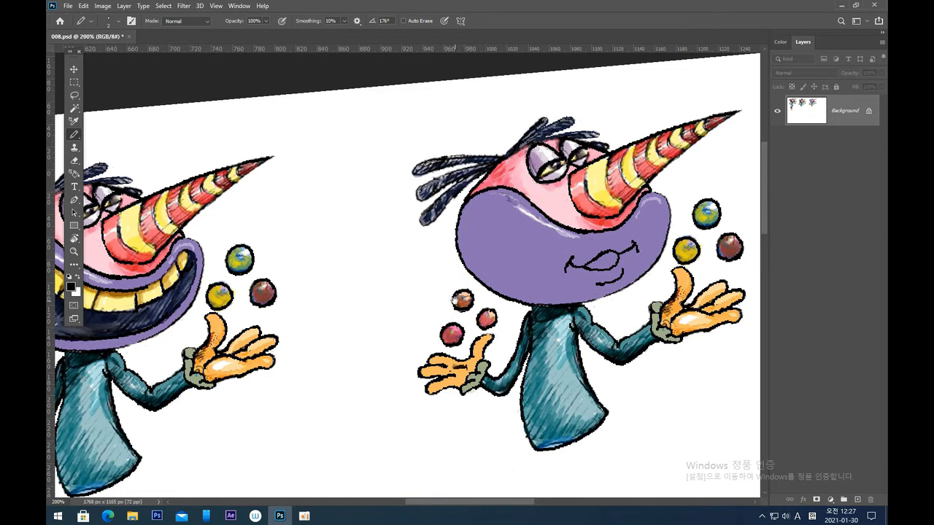
pyautogui.moveTo(471, 300)
pyautogui.mouseDown()
pyautogui.moveTo(399, 301)
pyautogui.moveTo(531, 310)
pyautogui.moveTo(475, 311)
pyautogui.moveTo(445, 302)
pyautogui.moveTo(452, 297)
pyautogui.mouseUp()
pyautogui.hotkey('ctrl', '+')
pyautogui.moveTo(624, 282); pyautogui.dragTo(476, 252)
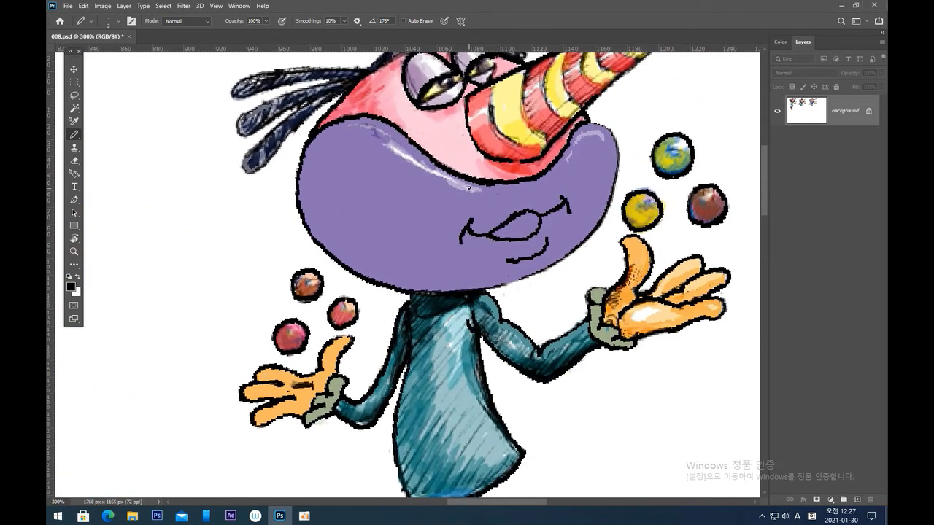
pyautogui.moveTo(474, 184)
pyautogui.mouseDown()
pyautogui.moveTo(417, 248)
pyautogui.moveTo(489, 283)
pyautogui.mouseUp()
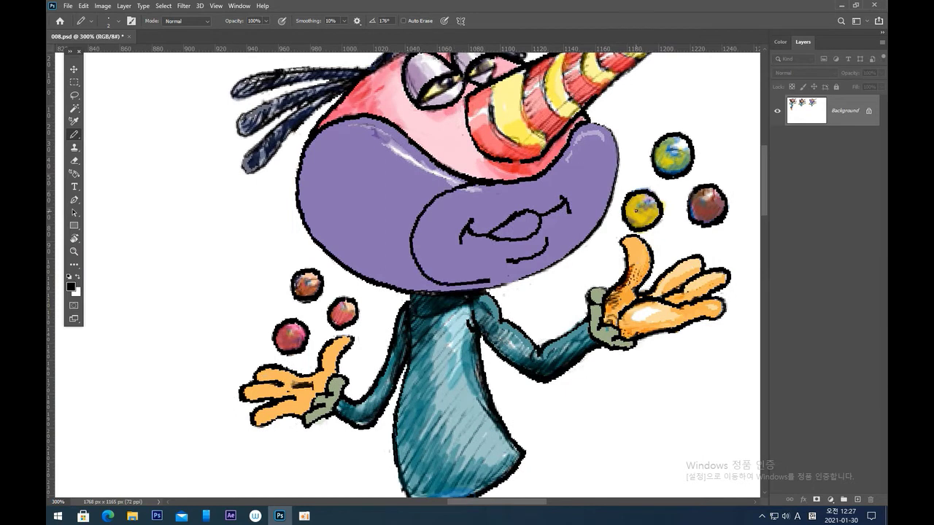
pyautogui.hotkey('ctrl', 'z')
pyautogui.moveTo(503, 157); pyautogui.dragTo(518, 157)
pyautogui.moveTo(470, 185)
pyautogui.mouseDown()
pyautogui.moveTo(450, 287)
pyautogui.moveTo(459, 291)
pyautogui.mouseUp()
pyautogui.hotkey('ctrl', 'z')
pyautogui.moveTo(488, 180)
pyautogui.mouseDown()
pyautogui.moveTo(436, 254)
pyautogui.moveTo(458, 292)
pyautogui.mouseUp()
# Draw two curved cheek lines around the right end of the small mouth
pyautogui.rightClick(560, 311)
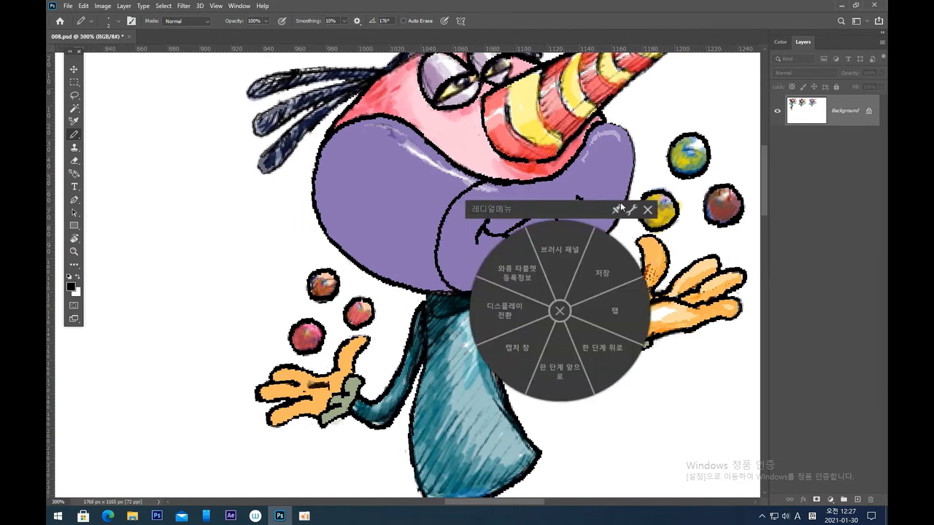
pyautogui.click(560, 312)
pyautogui.press('super+a')
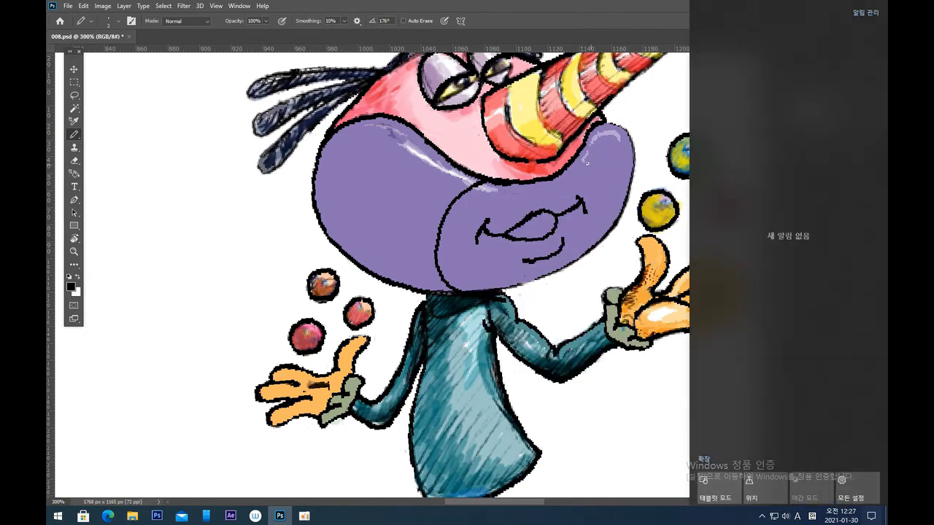
pyautogui.scroll(-1, 576, 157)
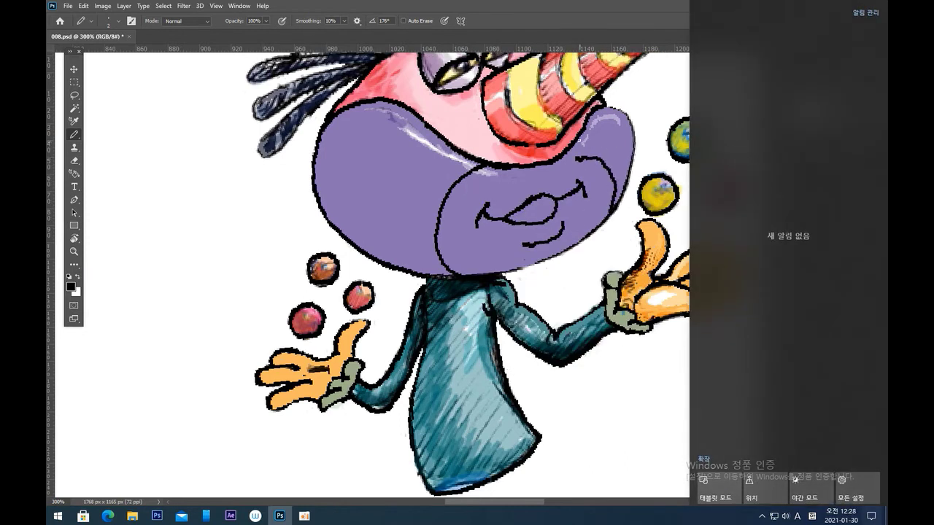
pyautogui.moveTo(594, 143); pyautogui.dragTo(609, 205)
# Dismiss the notification pane and return to the Pencil tool
pyautogui.click(74, 82)
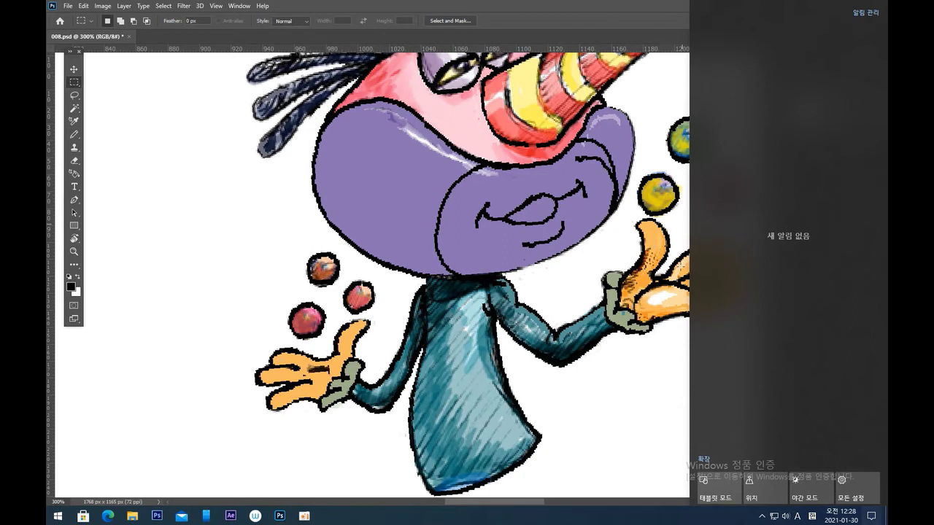
pyautogui.click(672, 271)
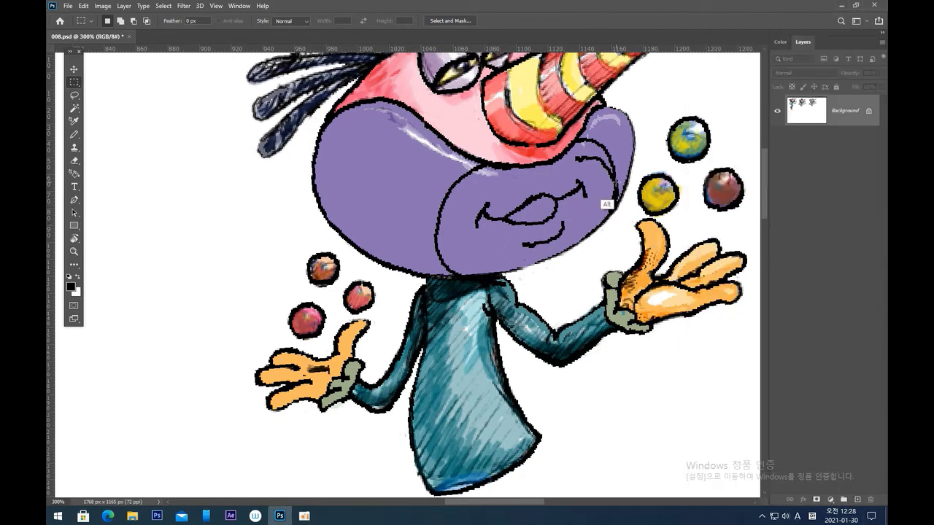
pyautogui.press('b')
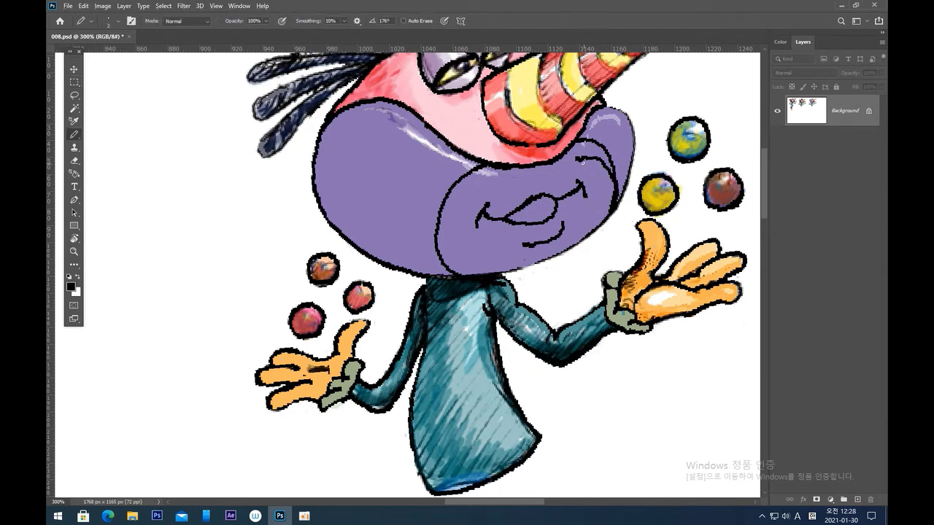
pyautogui.click(74, 82)
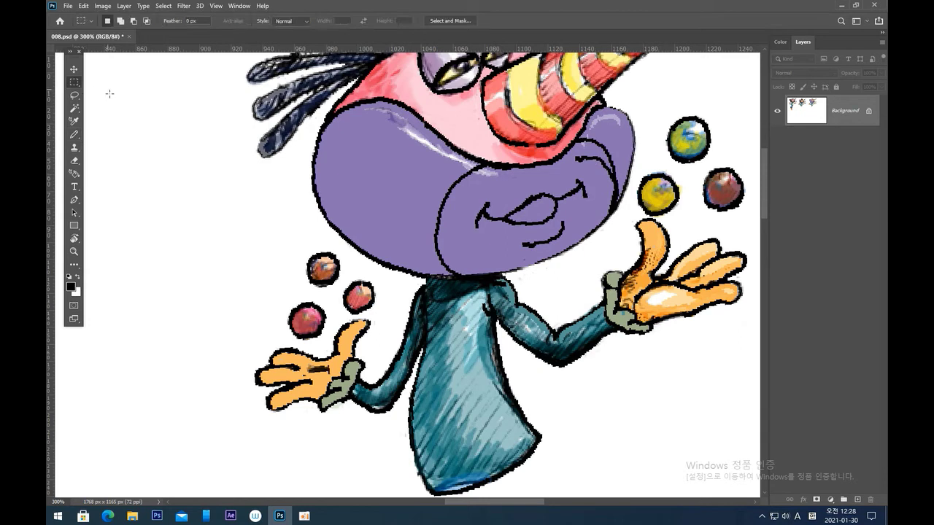
pyautogui.click(77, 135)
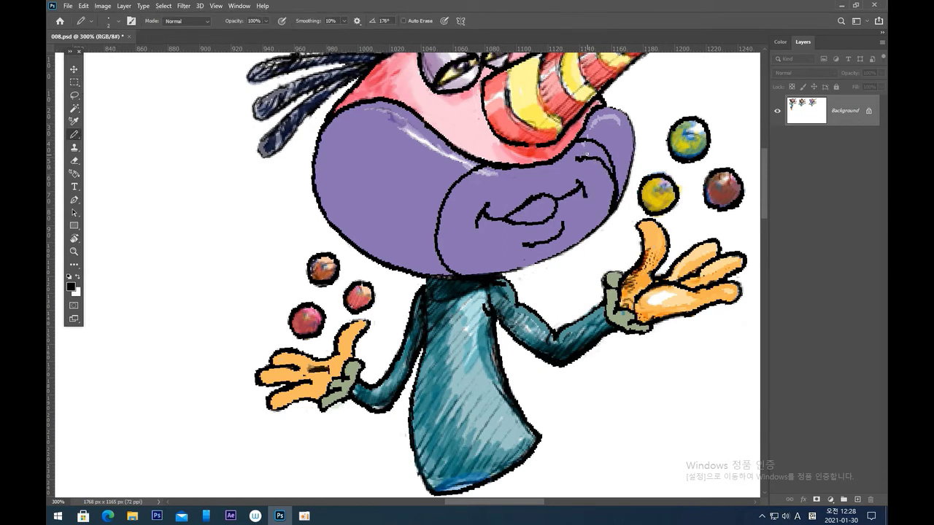
# Clean up the doubled cheek lines at the muzzle's right end by painting over them with sampled colours
pyautogui.hotkey('ctrl', '-')
pyautogui.hotkey('ctrl', '-')
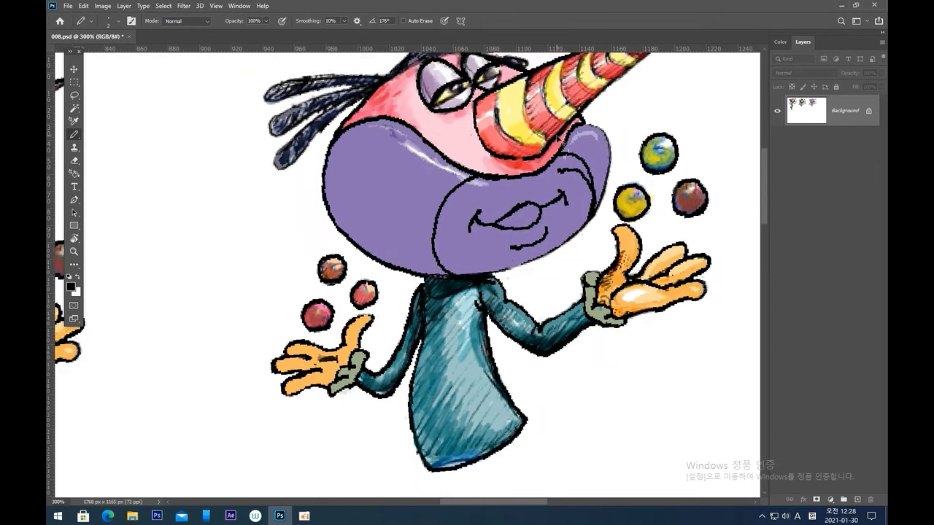
pyautogui.hotkey('ctrl', '+')
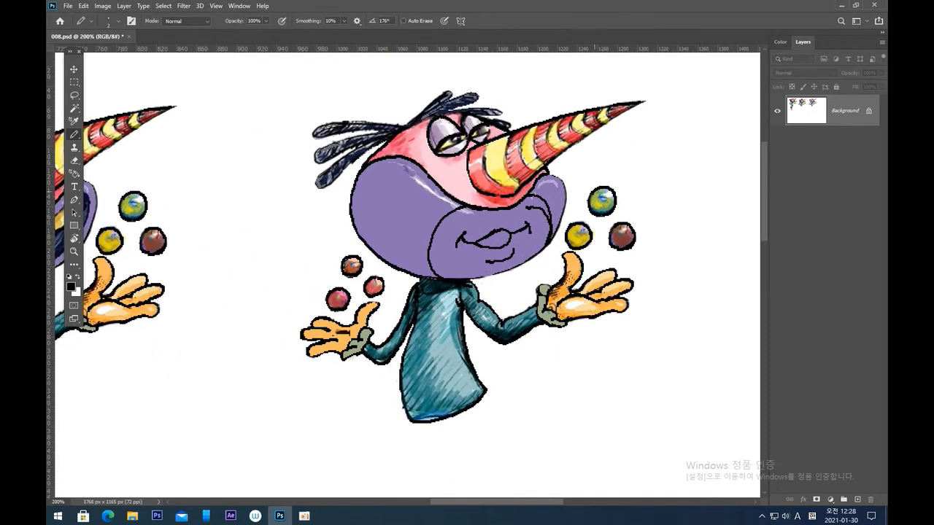
pyautogui.keyDown('alt'); pyautogui.click(537, 242); pyautogui.keyUp('alt')
pyautogui.moveTo(551, 231); pyautogui.dragTo(547, 241)
pyautogui.keyDown('alt'); pyautogui.click(562, 178); pyautogui.keyUp('alt')
pyautogui.moveTo(558, 220); pyautogui.dragTo(554, 231)
pyautogui.scroll(-1, 555, 188)
# Draw a black outer face contour from the underside of the nose down through the purple lobe to the jaw
pyautogui.press('alt')
pyautogui.keyDown('alt'); pyautogui.click(496, 233); pyautogui.keyUp('alt')
pyautogui.moveTo(548, 158); pyautogui.dragTo(556, 225)
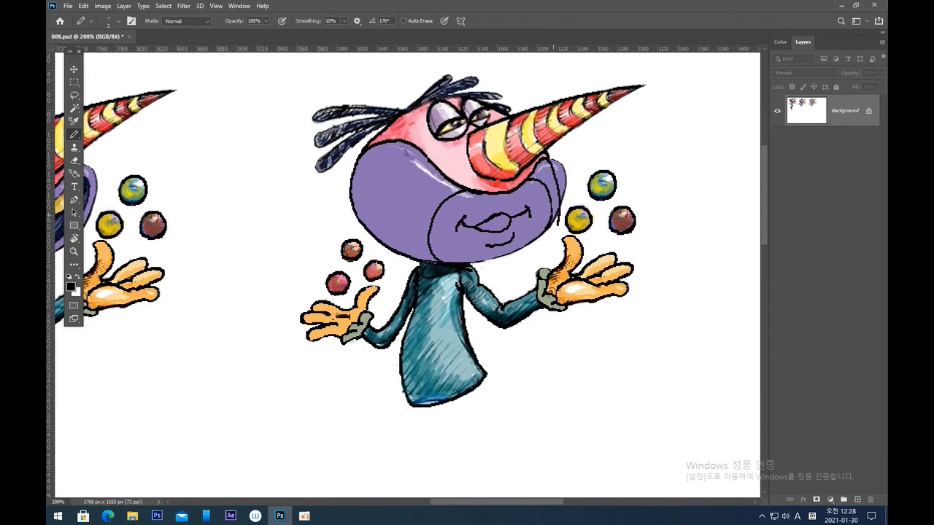
pyautogui.hotkey('ctrl', 'z')
pyautogui.moveTo(549, 158); pyautogui.dragTo(551, 223)
pyautogui.hotkey('ctrl', 'z')
pyautogui.moveTo(548, 159); pyautogui.dragTo(551, 220)
pyautogui.scroll(1, 555, 175)
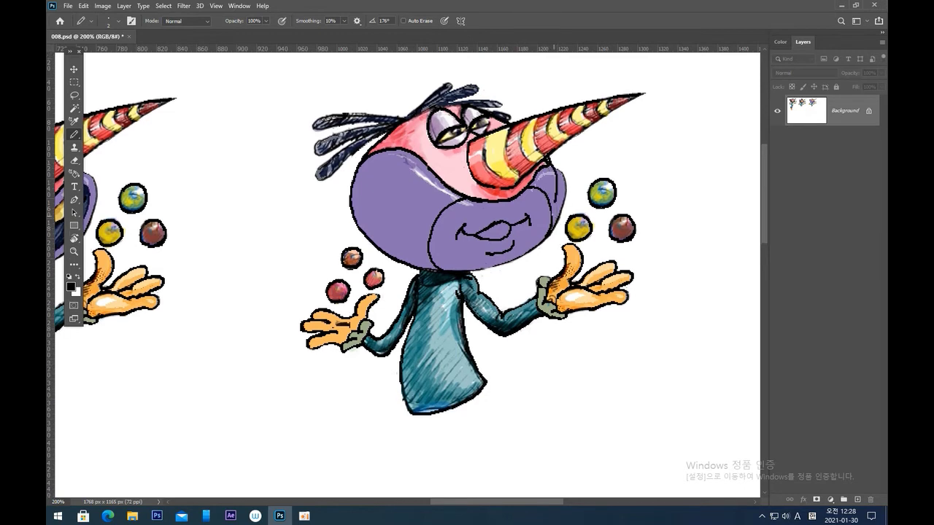
pyautogui.scroll(1, 552, 166)
pyautogui.scroll(-1, 551, 166)
pyautogui.moveTo(547, 162); pyautogui.dragTo(556, 202)
# Paint white over the purple remains and old outline outside the new face contour on the right
pyautogui.hotkey('ctrl', '+')
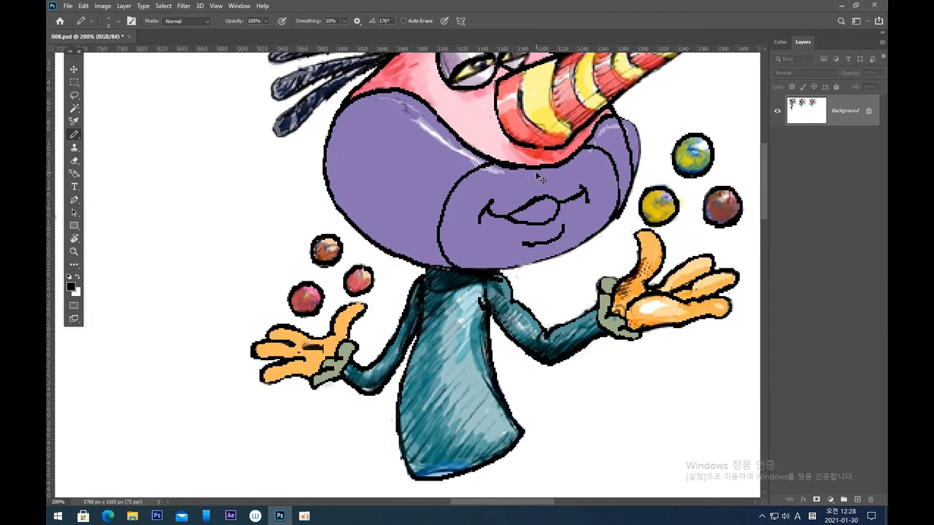
pyautogui.moveTo(571, 204); pyautogui.dragTo(493, 257)
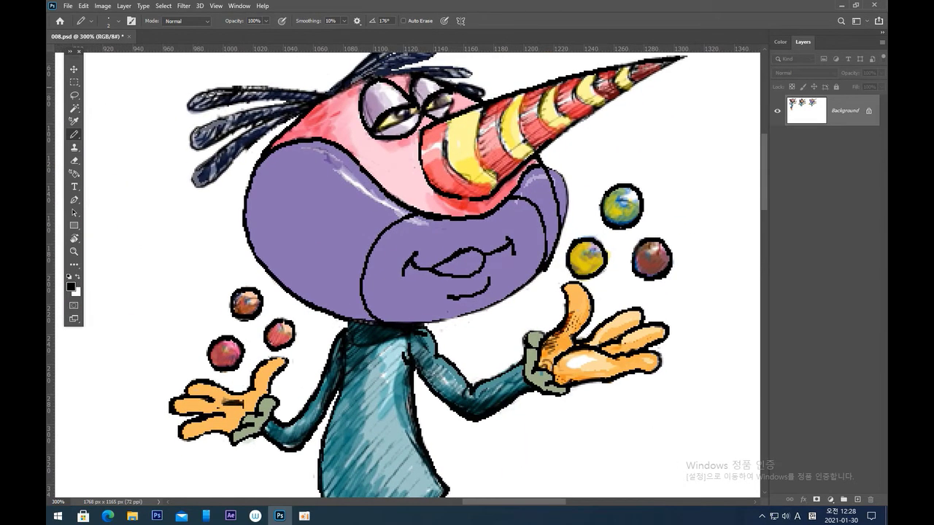
pyautogui.keyDown('alt'); pyautogui.click(580, 180); pyautogui.keyUp('alt')
pyautogui.moveTo(548, 168)
pyautogui.mouseDown()
pyautogui.moveTo(563, 199)
pyautogui.moveTo(563, 185)
pyautogui.moveTo(562, 217)
pyautogui.mouseUp()
pyautogui.scroll(-1, 554, 176)
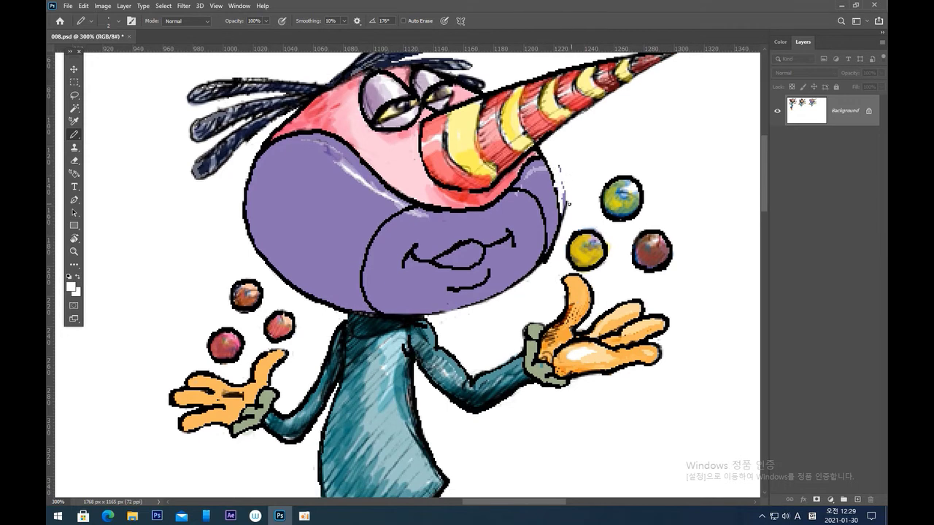
pyautogui.moveTo(559, 167)
pyautogui.mouseDown()
pyautogui.moveTo(564, 212)
pyautogui.moveTo(567, 201)
pyautogui.mouseUp()
pyautogui.scroll(-1, 557, 242)
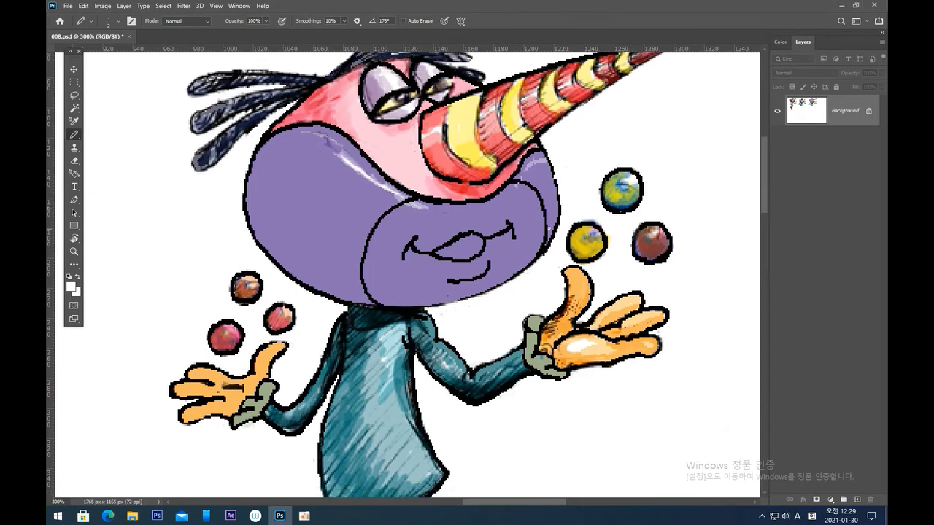
# Fill the strip between the muzzle and the right face contour with the sampled darker pink
pyautogui.scroll(-2, 537, 248)
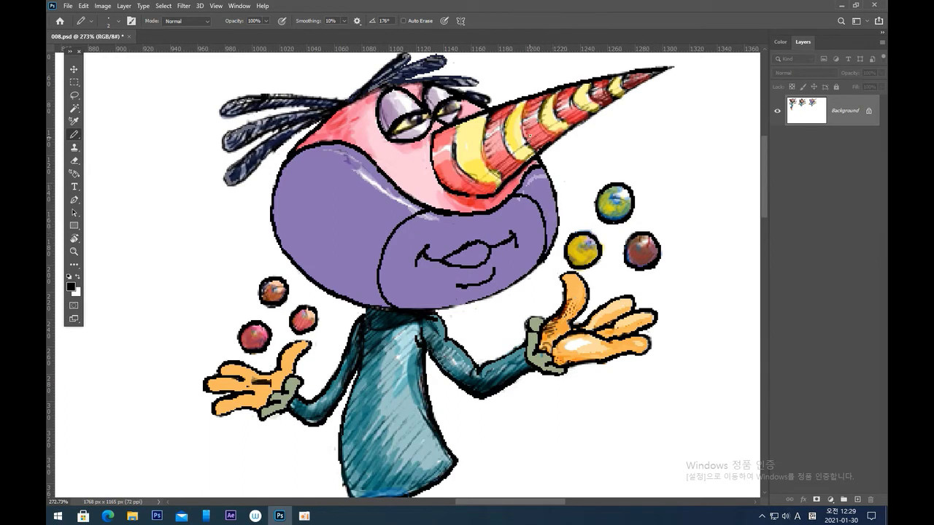
pyautogui.keyDown('alt'); pyautogui.click(502, 218); pyautogui.keyUp('alt')
pyautogui.moveTo(512, 191)
pyautogui.mouseDown()
pyautogui.moveTo(539, 170)
pyautogui.moveTo(513, 212)
pyautogui.moveTo(547, 191)
pyautogui.moveTo(525, 186)
pyautogui.moveTo(538, 200)
pyautogui.moveTo(538, 170)
pyautogui.moveTo(552, 211)
pyautogui.moveTo(535, 166)
pyautogui.moveTo(555, 215)
pyautogui.mouseUp()
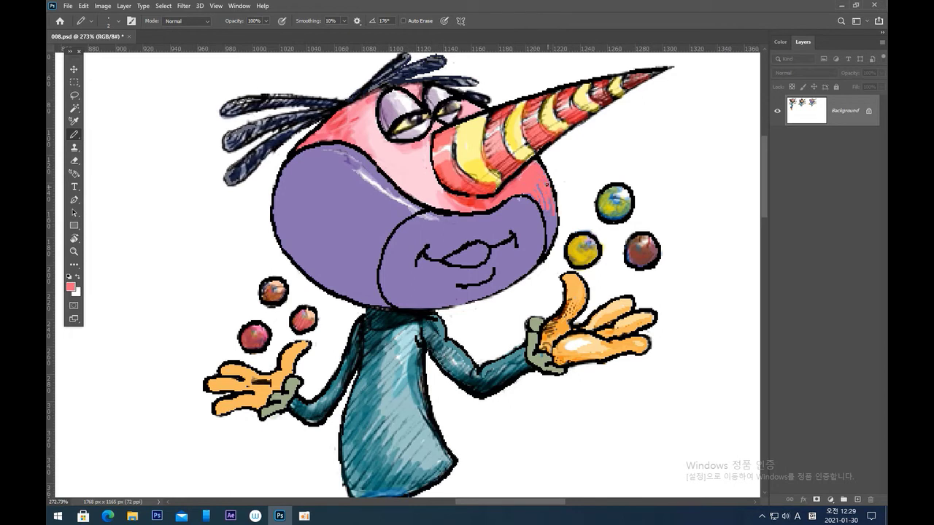
pyautogui.scroll(-1, 545, 209)
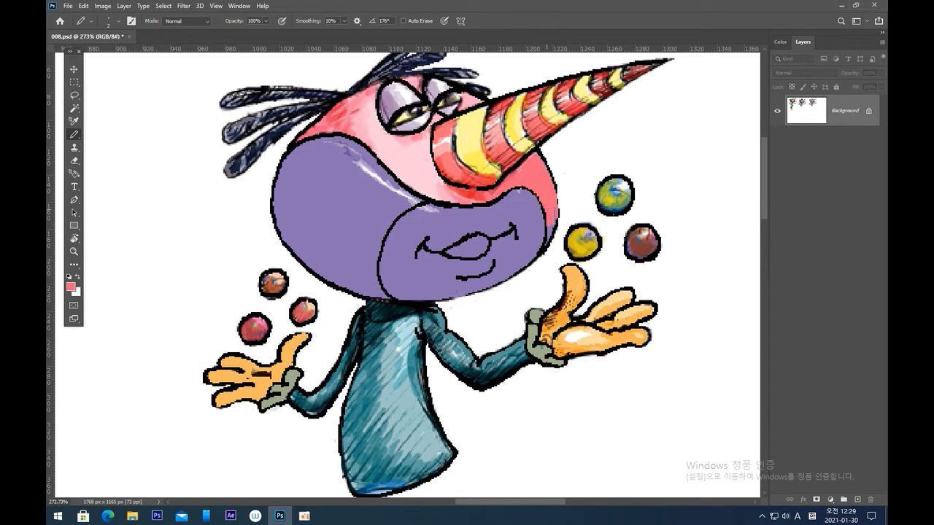
pyautogui.scroll(-1, 549, 217)
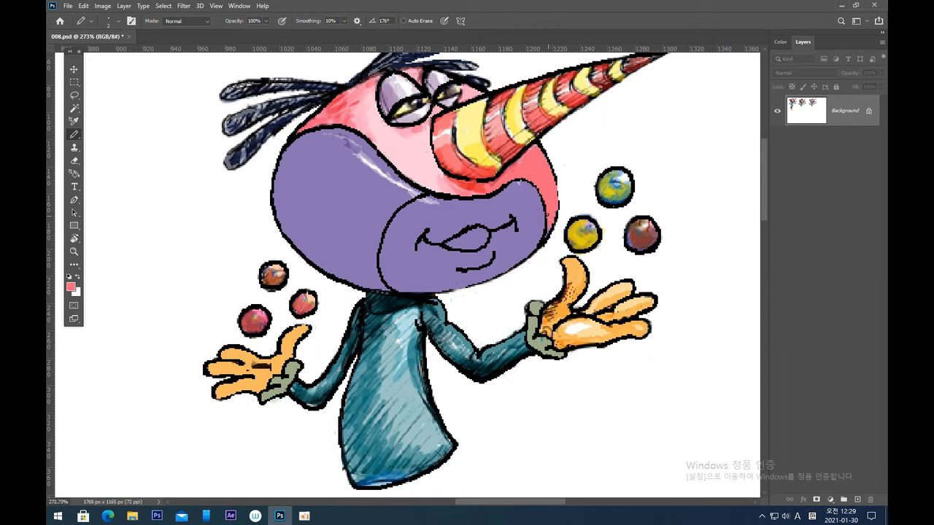
pyautogui.scroll(-1, 548, 231)
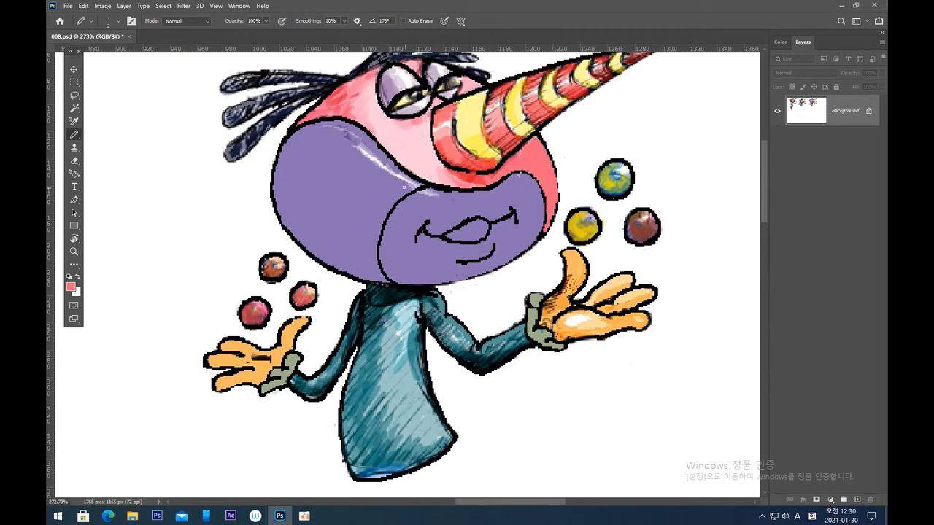
# Paint a sampled light pink band along the outside of the muzzle's left contour down to the jaw
pyautogui.keyDown('alt'); pyautogui.click(428, 170); pyautogui.keyUp('alt')
pyautogui.moveTo(422, 178); pyautogui.dragTo(397, 196)
pyautogui.moveTo(427, 180)
pyautogui.mouseDown()
pyautogui.moveTo(394, 197)
pyautogui.moveTo(406, 182)
pyautogui.moveTo(378, 219)
pyautogui.moveTo(376, 229)
pyautogui.moveTo(391, 203)
pyautogui.moveTo(377, 240)
pyautogui.moveTo(377, 232)
pyautogui.moveTo(380, 283)
pyautogui.mouseUp()
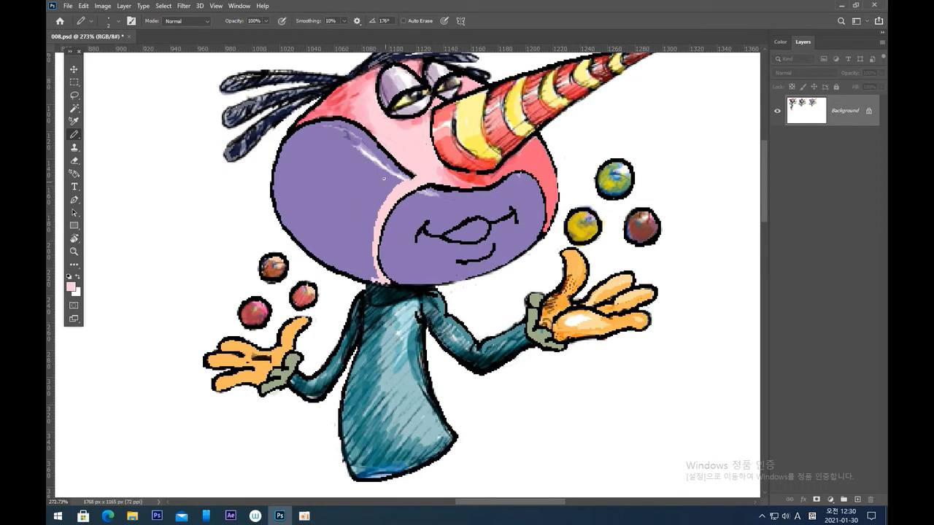
# Rotate the canvas and paint light pink along the inside of the lower jaw outline beside the neck
pyautogui.press('r')
pyautogui.moveTo(394, 204); pyautogui.dragTo(458, 176)
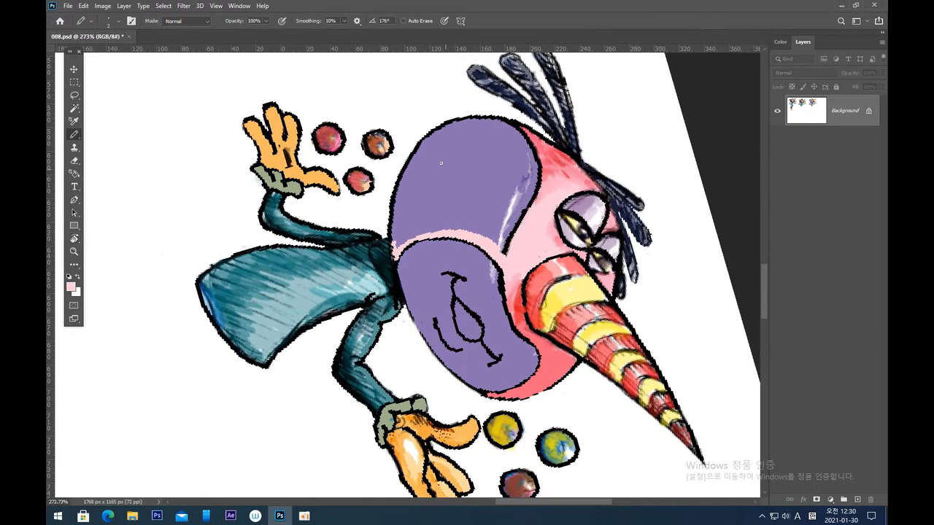
pyautogui.moveTo(399, 190)
pyautogui.mouseDown()
pyautogui.moveTo(394, 245)
pyautogui.moveTo(395, 209)
pyautogui.moveTo(393, 235)
pyautogui.mouseUp()
pyautogui.moveTo(396, 189); pyautogui.dragTo(395, 210)
pyautogui.moveTo(393, 250); pyautogui.dragTo(393, 263)
pyautogui.moveTo(392, 206); pyautogui.dragTo(391, 223)
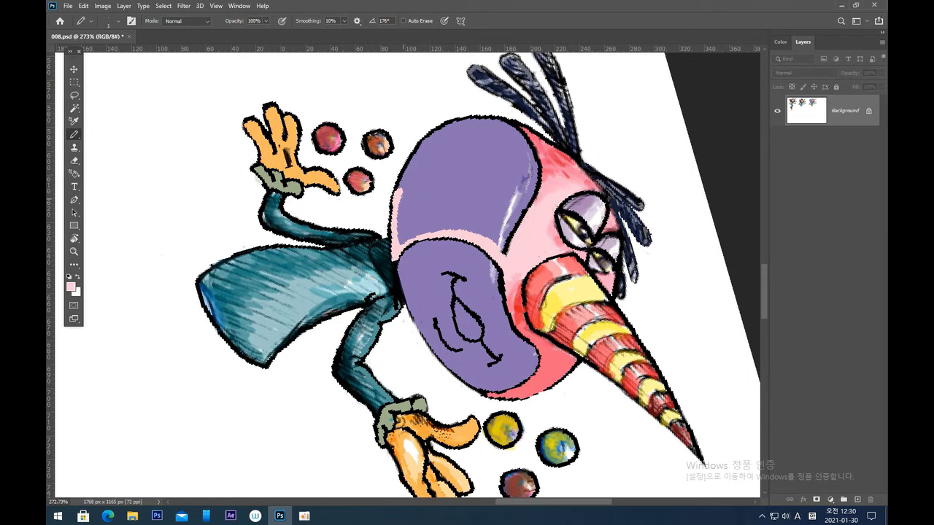
pyautogui.moveTo(391, 207); pyautogui.dragTo(391, 248)
# Extend the light pink edging upward along the inside of the back-of-head outline
pyautogui.scroll(-1, 398, 267)
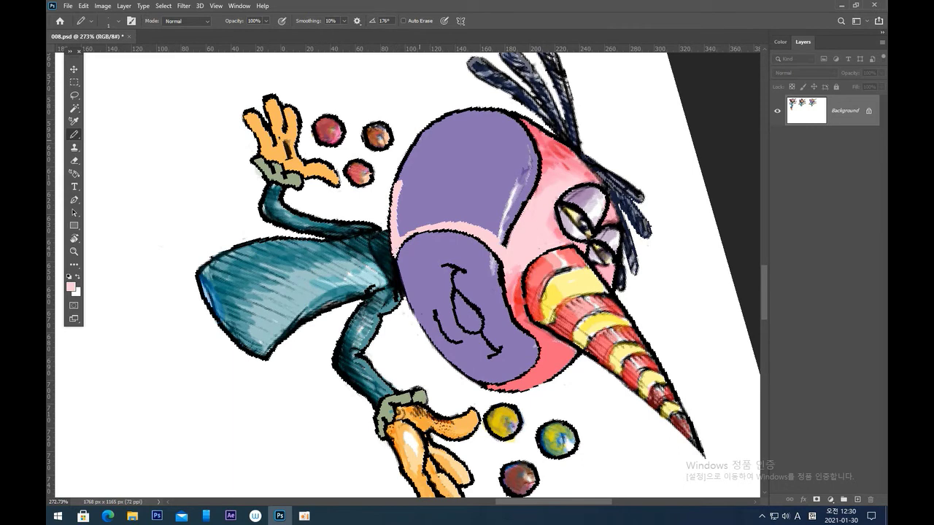
pyautogui.moveTo(420, 140); pyautogui.dragTo(397, 179)
pyautogui.press('r')
pyautogui.moveTo(445, 150)
pyautogui.mouseDown()
pyautogui.moveTo(394, 201)
pyautogui.moveTo(380, 178)
pyautogui.moveTo(354, 214)
pyautogui.mouseUp()
pyautogui.moveTo(346, 149); pyautogui.dragTo(350, 197)
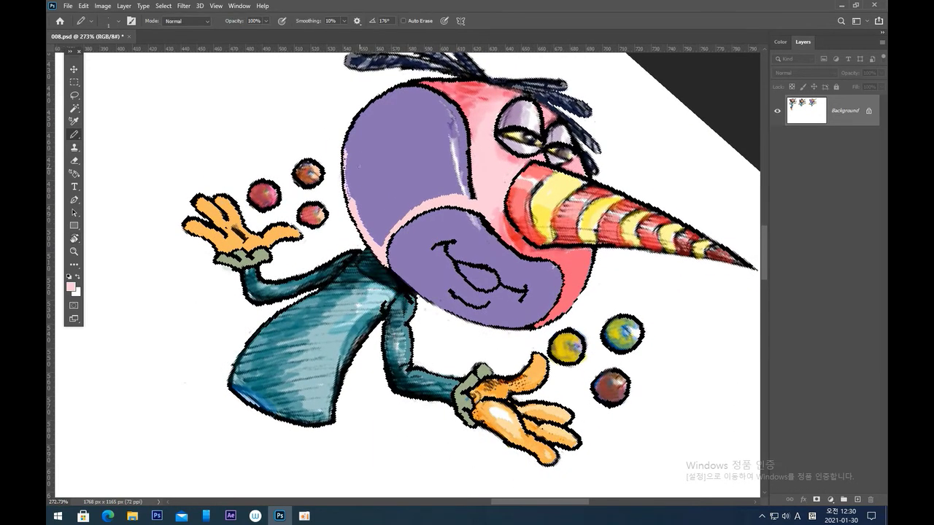
pyautogui.moveTo(347, 146); pyautogui.dragTo(349, 199)
pyautogui.moveTo(346, 147); pyautogui.dragTo(373, 110)
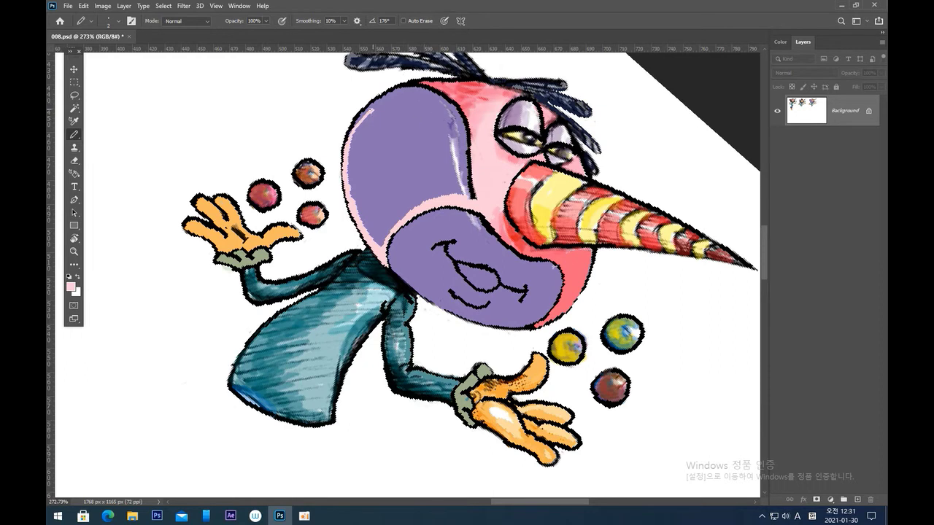
# Mark light pink arcs across the large purple area's upper part and fill the band above with darker pink
pyautogui.moveTo(356, 133)
pyautogui.mouseDown()
pyautogui.moveTo(376, 113)
pyautogui.moveTo(460, 109)
pyautogui.mouseUp()
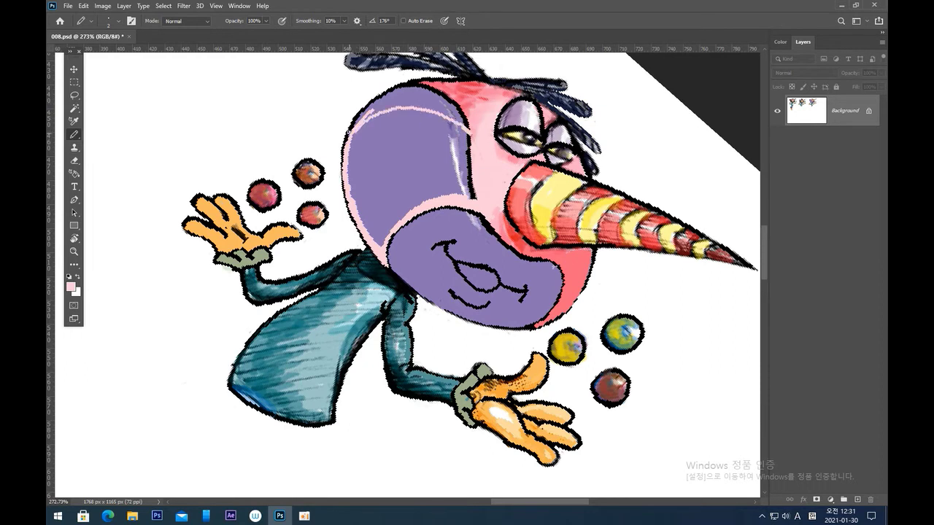
pyautogui.moveTo(347, 137)
pyautogui.mouseDown()
pyautogui.moveTo(394, 102)
pyautogui.moveTo(468, 107)
pyautogui.moveTo(471, 143)
pyautogui.mouseUp()
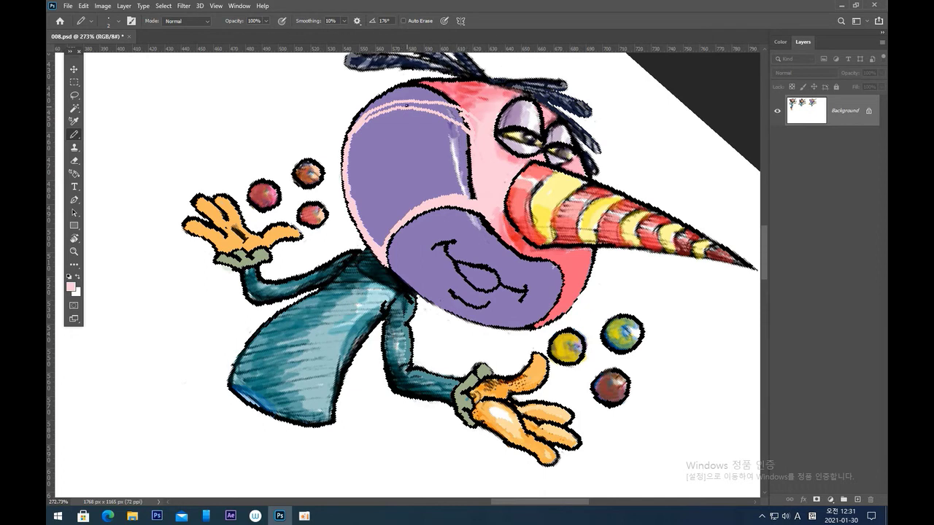
pyautogui.keyDown('alt'); pyautogui.click(445, 85); pyautogui.keyUp('alt')
pyautogui.moveTo(399, 98)
pyautogui.mouseDown()
pyautogui.moveTo(363, 114)
pyautogui.moveTo(436, 83)
pyautogui.mouseUp()
pyautogui.moveTo(368, 113)
pyautogui.mouseDown()
pyautogui.moveTo(430, 97)
pyautogui.moveTo(414, 98)
pyautogui.moveTo(449, 96)
pyautogui.moveTo(464, 108)
pyautogui.mouseUp()
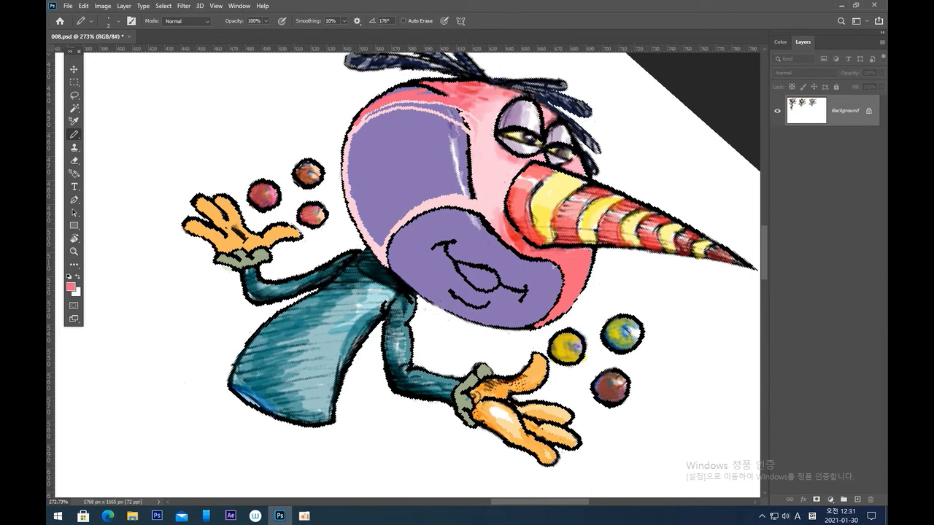
pyautogui.moveTo(371, 105); pyautogui.dragTo(425, 84)
pyautogui.moveTo(427, 93); pyautogui.dragTo(448, 93)
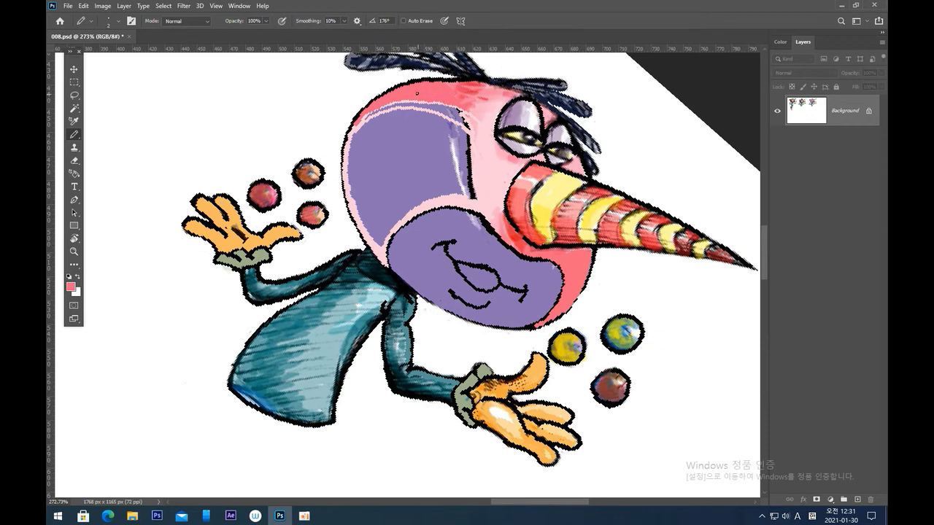
# Cover the old black line with sampled light pink and widen the pink border using a size 4 pencil
pyautogui.keyDown('alt'); pyautogui.click(475, 153); pyautogui.keyUp('alt')
pyautogui.moveTo(463, 113); pyautogui.dragTo(469, 152)
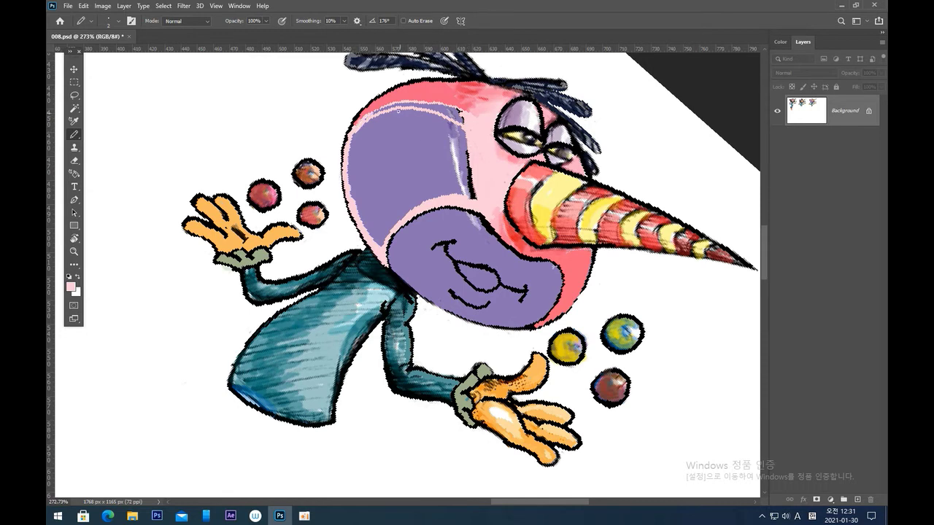
pyautogui.press(']')
pyautogui.moveTo(352, 137)
pyautogui.mouseDown()
pyautogui.moveTo(411, 103)
pyautogui.moveTo(365, 123)
pyautogui.moveTo(401, 107)
pyautogui.mouseUp()
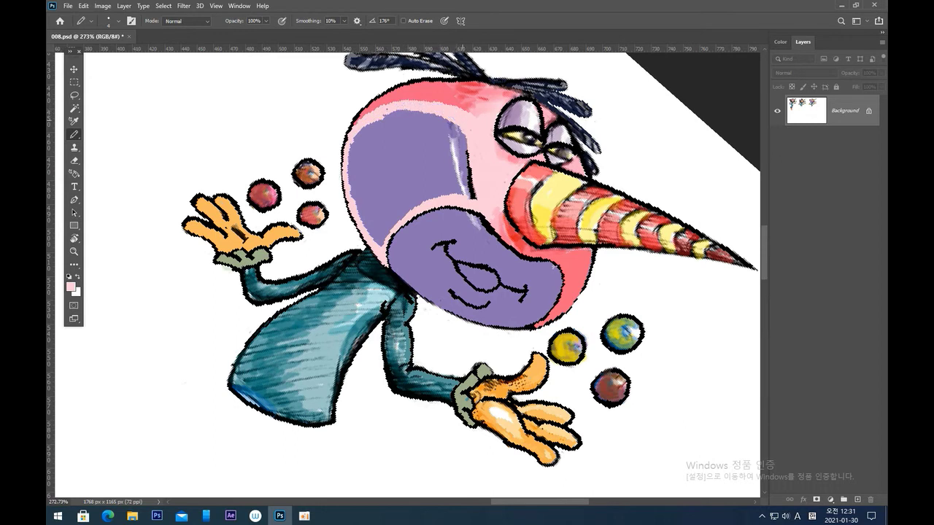
pyautogui.moveTo(375, 132); pyautogui.dragTo(355, 174)
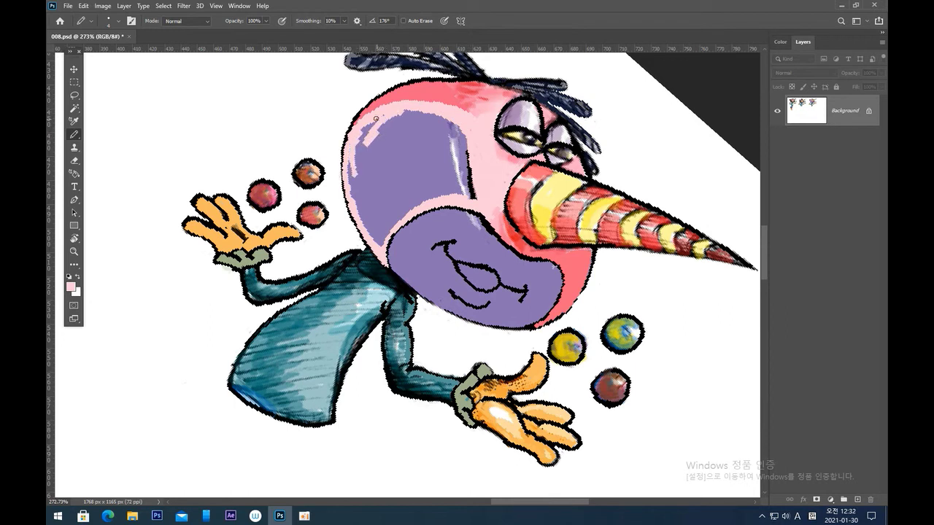
pyautogui.moveTo(373, 125)
pyautogui.mouseDown()
pyautogui.moveTo(360, 165)
pyautogui.moveTo(351, 157)
pyautogui.moveTo(346, 178)
pyautogui.moveTo(357, 183)
pyautogui.moveTo(352, 166)
pyautogui.moveTo(358, 203)
pyautogui.moveTo(371, 212)
pyautogui.moveTo(381, 206)
pyautogui.moveTo(363, 216)
pyautogui.moveTo(380, 246)
pyautogui.moveTo(367, 206)
pyautogui.moveTo(370, 232)
pyautogui.moveTo(409, 195)
pyautogui.mouseUp()
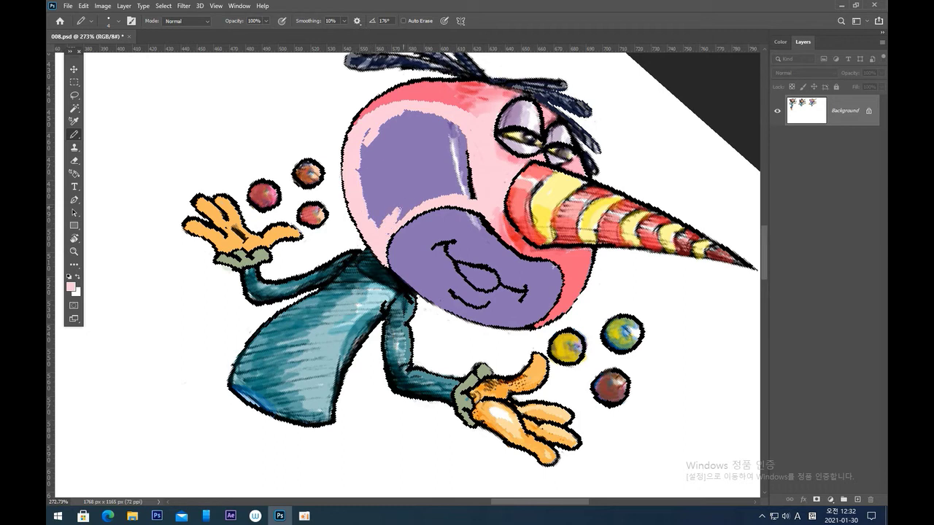
# Fill the rest of the large purple cheek area with light pink, enlarging the pencil to size 6
pyautogui.moveTo(384, 236)
pyautogui.mouseDown()
pyautogui.moveTo(421, 194)
pyautogui.moveTo(392, 220)
pyautogui.moveTo(443, 191)
pyautogui.moveTo(476, 197)
pyautogui.moveTo(464, 137)
pyautogui.moveTo(471, 189)
pyautogui.moveTo(470, 146)
pyautogui.moveTo(484, 179)
pyautogui.moveTo(472, 141)
pyautogui.moveTo(449, 126)
pyautogui.mouseUp()
pyautogui.moveTo(369, 128)
pyautogui.mouseDown()
pyautogui.moveTo(359, 169)
pyautogui.moveTo(370, 138)
pyautogui.moveTo(365, 159)
pyautogui.moveTo(399, 116)
pyautogui.moveTo(460, 137)
pyautogui.moveTo(392, 131)
pyautogui.moveTo(355, 176)
pyautogui.moveTo(372, 137)
pyautogui.moveTo(409, 129)
pyautogui.moveTo(408, 77)
pyautogui.moveTo(377, 138)
pyautogui.moveTo(382, 216)
pyautogui.mouseUp()
pyautogui.press(']')
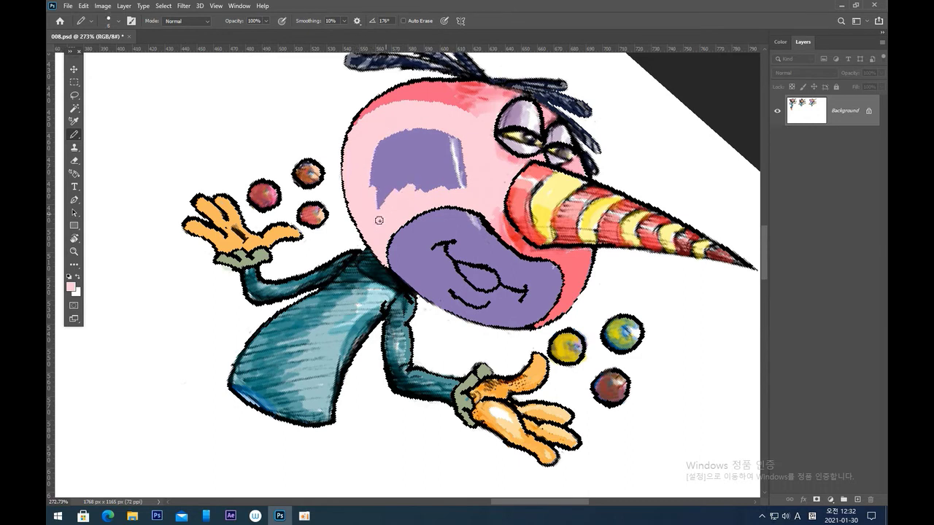
pyautogui.moveTo(430, 182)
pyautogui.mouseDown()
pyautogui.moveTo(466, 189)
pyautogui.moveTo(457, 140)
pyautogui.moveTo(462, 161)
pyautogui.moveTo(457, 154)
pyautogui.moveTo(450, 188)
pyautogui.moveTo(423, 178)
pyautogui.moveTo(378, 196)
pyautogui.moveTo(376, 152)
pyautogui.moveTo(404, 136)
pyautogui.moveTo(434, 135)
pyautogui.moveTo(437, 177)
pyautogui.moveTo(447, 130)
pyautogui.moveTo(433, 158)
pyautogui.moveTo(457, 182)
pyautogui.moveTo(456, 146)
pyautogui.moveTo(369, 180)
pyautogui.moveTo(379, 172)
pyautogui.moveTo(376, 215)
pyautogui.moveTo(389, 175)
pyautogui.moveTo(424, 161)
pyautogui.mouseUp()
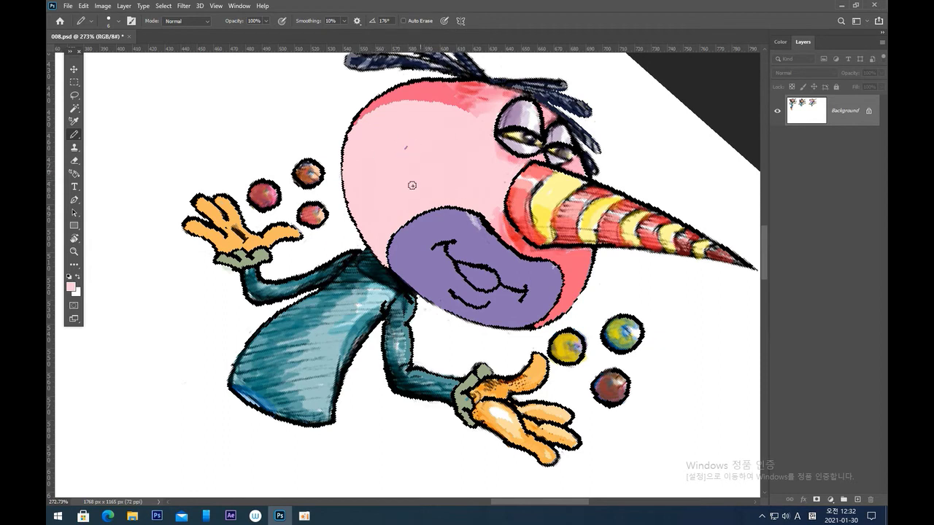
pyautogui.click(405, 147)
# Restore the upright view and shade the head's left edge with a medium pink transition tone
pyautogui.press('Escape')
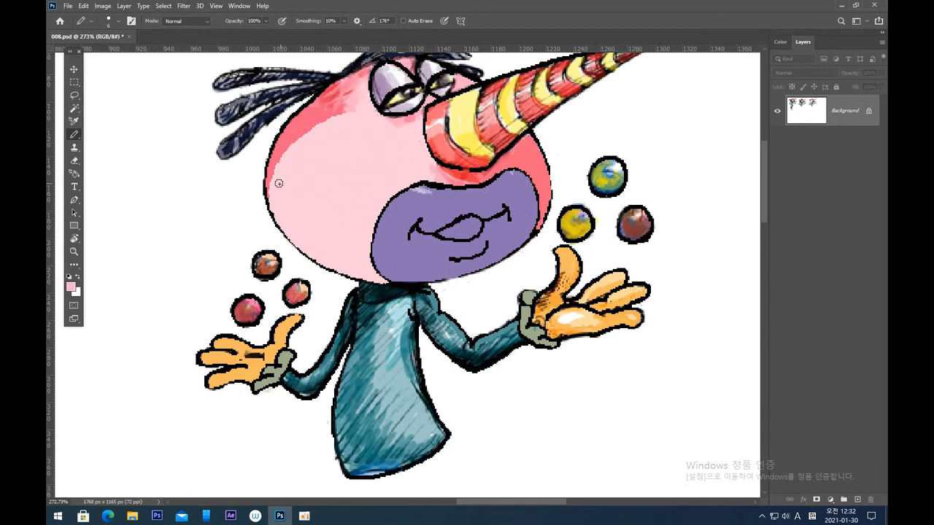
pyautogui.moveTo(271, 194); pyautogui.dragTo(351, 95)
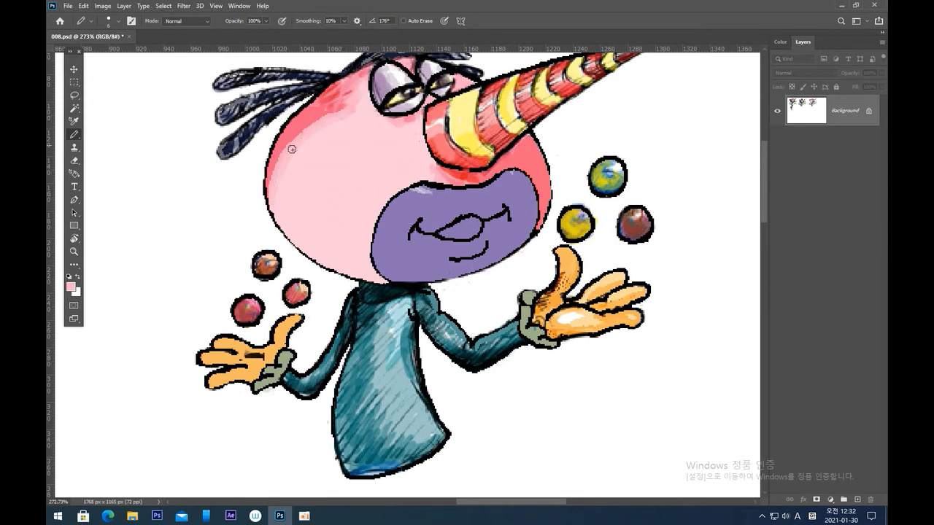
pyautogui.moveTo(269, 191)
pyautogui.mouseDown()
pyautogui.moveTo(280, 153)
pyautogui.moveTo(333, 112)
pyautogui.mouseUp()
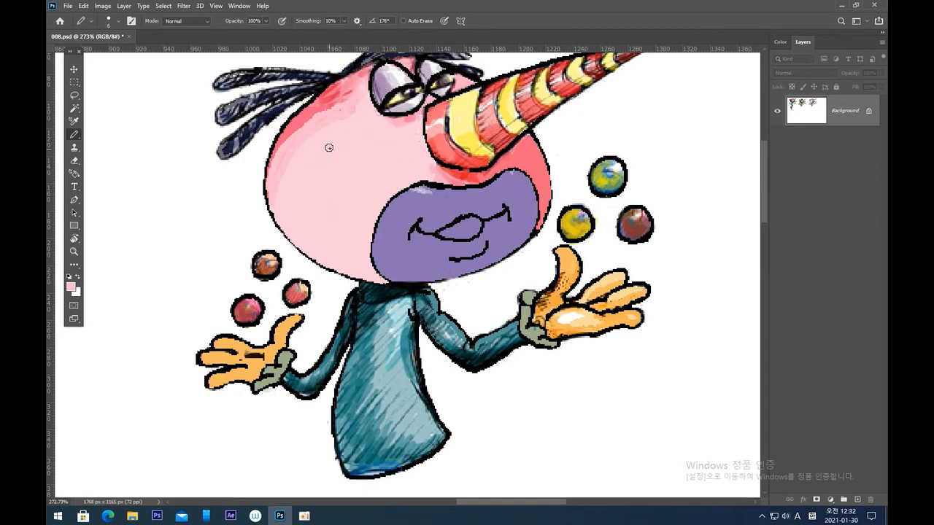
pyautogui.rightClick(358, 230)
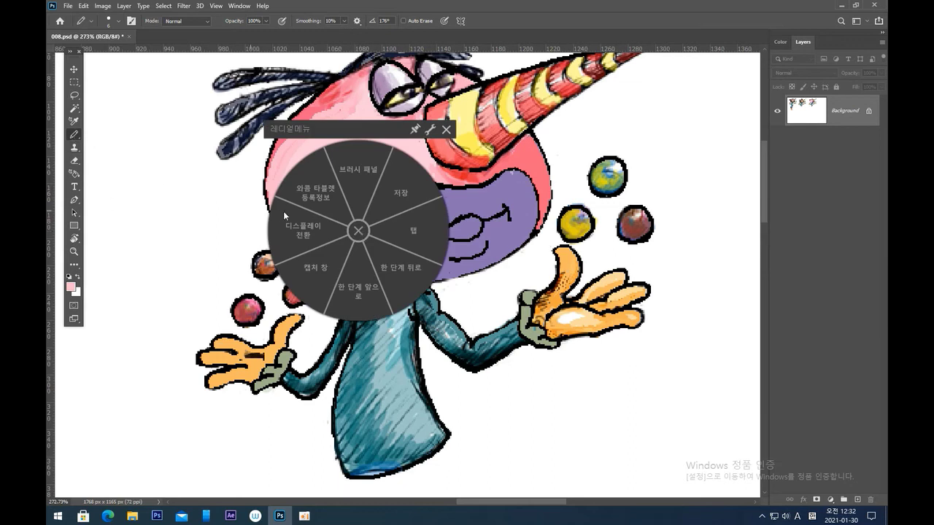
pyautogui.click(358, 232)
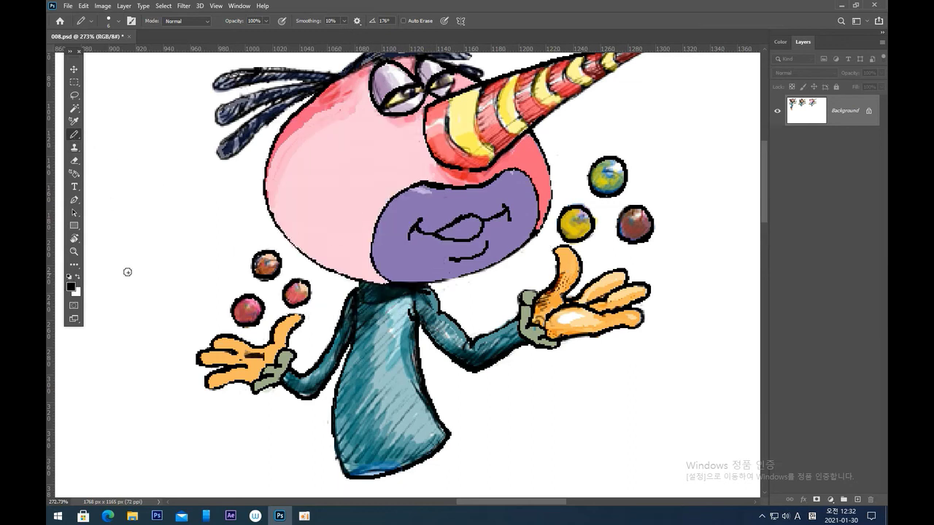
# Draw black tooth lines inside the small mouth using a size 2 pencil
pyautogui.press('[')
pyautogui.press('[')
pyautogui.press('[')
pyautogui.moveTo(435, 236); pyautogui.dragTo(434, 248)
pyautogui.moveTo(436, 237)
pyautogui.mouseDown()
pyautogui.moveTo(473, 237)
pyautogui.moveTo(481, 222)
pyautogui.moveTo(442, 245)
pyautogui.mouseUp()
pyautogui.hotkey('ctrl', 'z')
pyautogui.hotkey('ctrl', 'z')
pyautogui.moveTo(472, 218)
pyautogui.mouseDown()
pyautogui.moveTo(473, 242)
pyautogui.moveTo(470, 232)
pyautogui.moveTo(496, 216)
pyautogui.mouseUp()
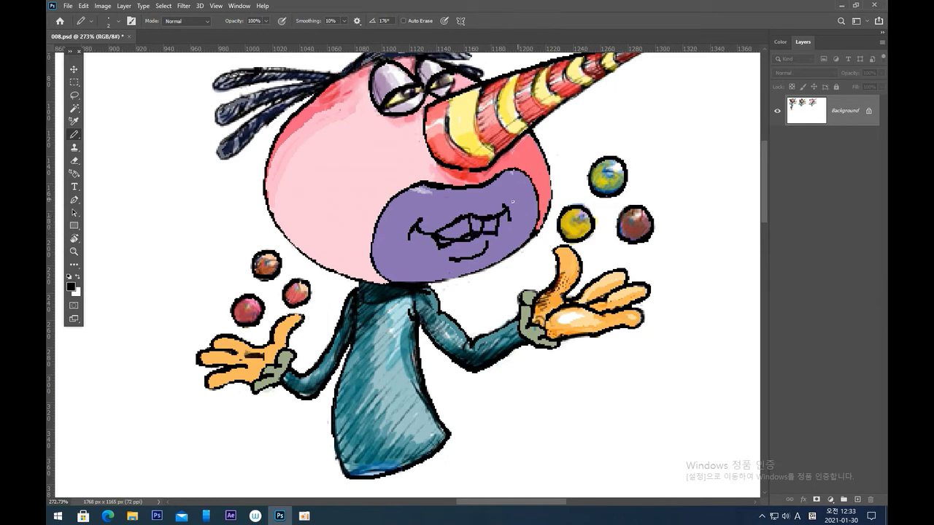
# Fill the teeth in the small mouth with light yellow sampled from the neighbouring character's teeth
pyautogui.hotkey('ctrl', '-')
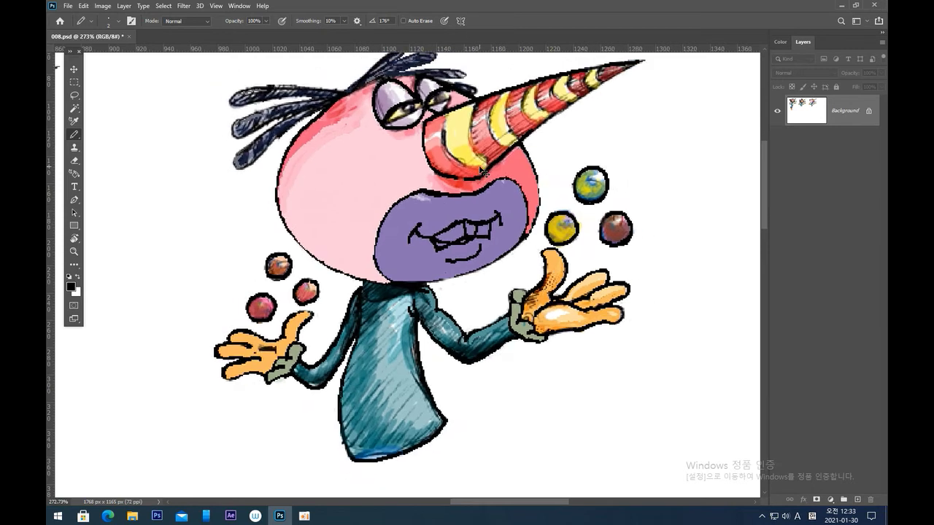
pyautogui.moveTo(405, 229); pyautogui.dragTo(580, 230)
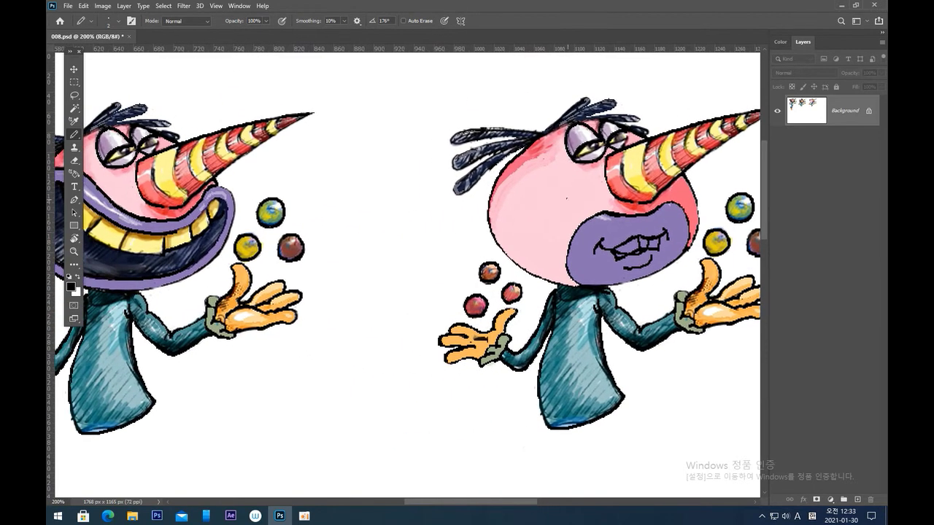
pyautogui.keyDown('alt'); pyautogui.click(154, 239); pyautogui.keyUp('alt')
pyautogui.moveTo(619, 249)
pyautogui.mouseDown()
pyautogui.moveTo(639, 239)
pyautogui.moveTo(633, 245)
pyautogui.mouseUp()
pyautogui.moveTo(624, 253); pyautogui.dragTo(633, 252)
pyautogui.moveTo(643, 241); pyautogui.dragTo(655, 239)
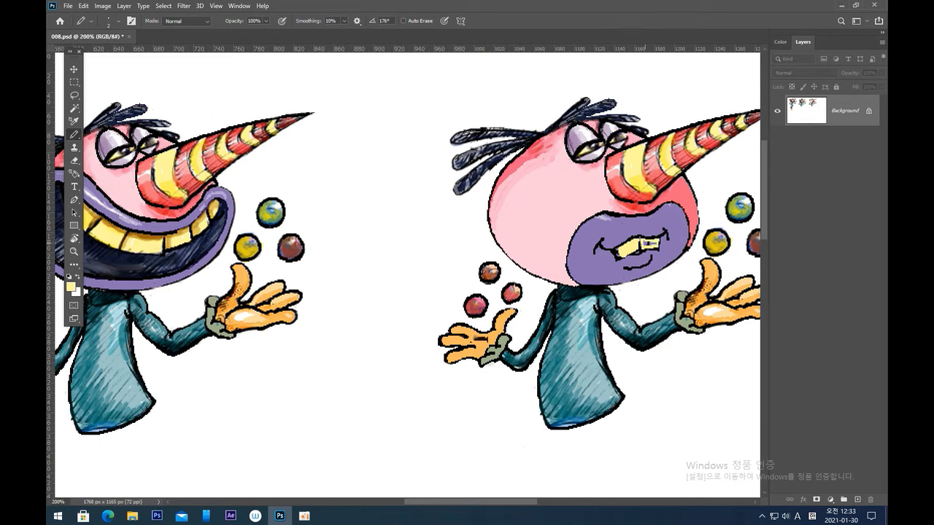
pyautogui.moveTo(642, 246); pyautogui.dragTo(652, 245)
# Shade the small teeth with sampled darker yellow and touch up the mouth lines in sampled black
pyautogui.keyDown('alt'); pyautogui.click(170, 244); pyautogui.keyUp('alt')
pyautogui.moveTo(615, 250); pyautogui.dragTo(629, 244)
pyautogui.moveTo(622, 249); pyautogui.dragTo(633, 240)
pyautogui.press('alt')
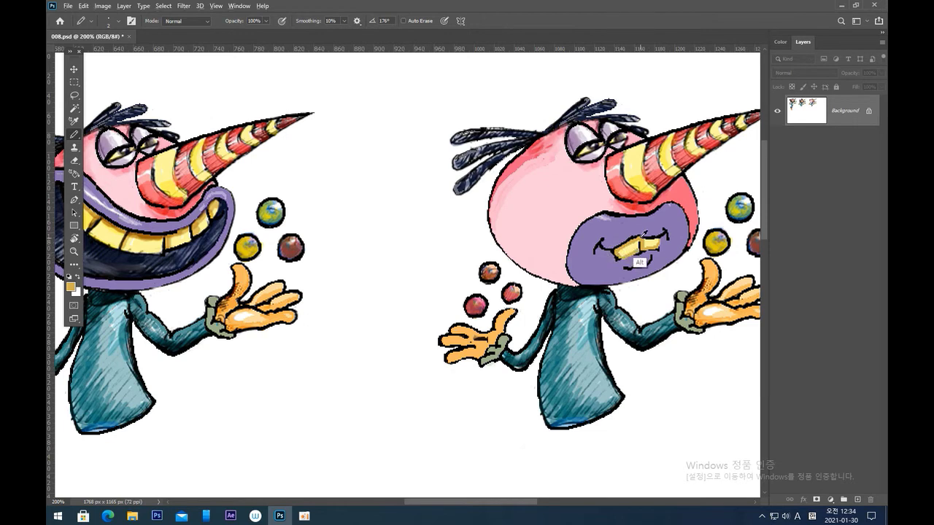
pyautogui.keyDown('alt'); pyautogui.click(663, 232); pyautogui.keyUp('alt')
pyautogui.scroll(-1, 628, 270)
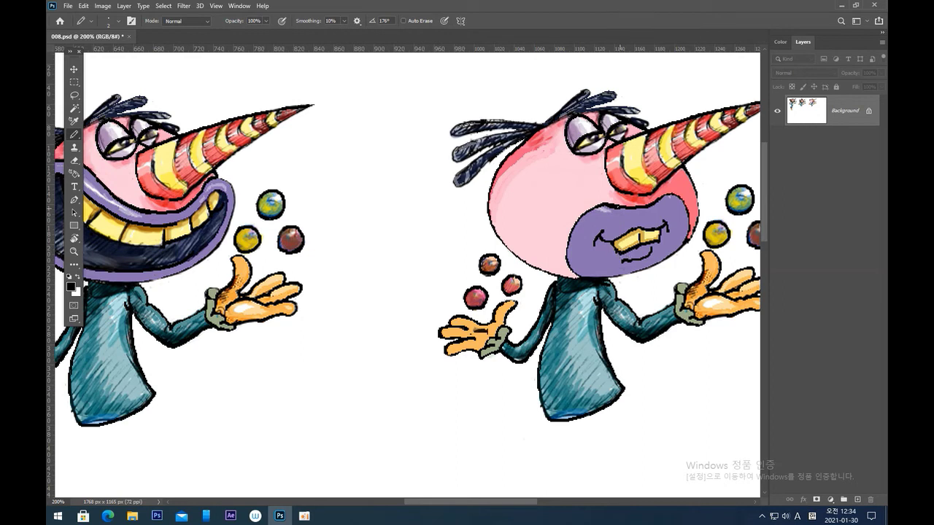
# Paint light purple highlights along the muzzle's upper edge with a tone sampled from the neighbouring character's lips
pyautogui.press('alt')
pyautogui.keyDown('alt'); pyautogui.click(232, 197); pyautogui.keyUp('alt')
pyautogui.keyDown('alt'); pyautogui.click(136, 208); pyautogui.keyUp('alt')
pyautogui.moveTo(606, 209); pyautogui.dragTo(531, 270)
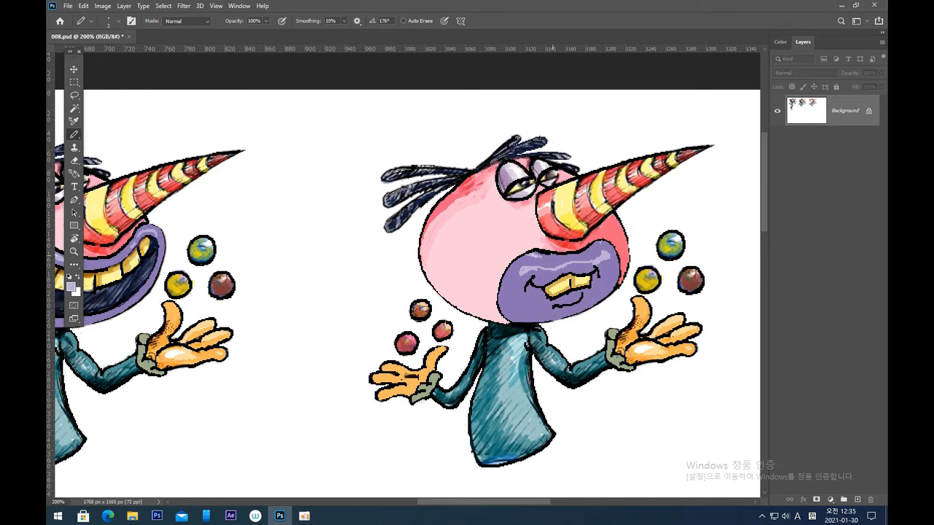
# Select the whole edited character with a rectangular marquee and open the Liquify filter on it
pyautogui.press('space')
pyautogui.moveTo(532, 201); pyautogui.dragTo(466, 173)
pyautogui.click(74, 82)
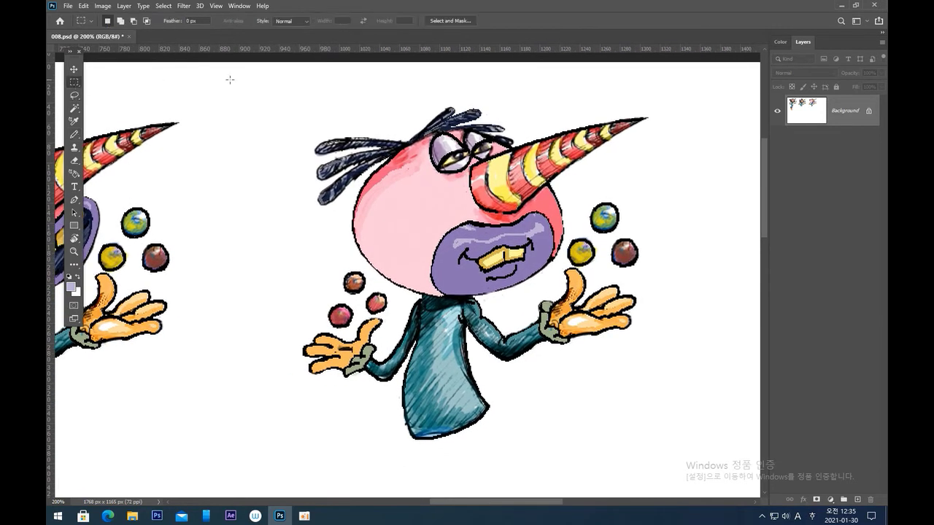
pyautogui.moveTo(283, 65); pyautogui.dragTo(677, 454)
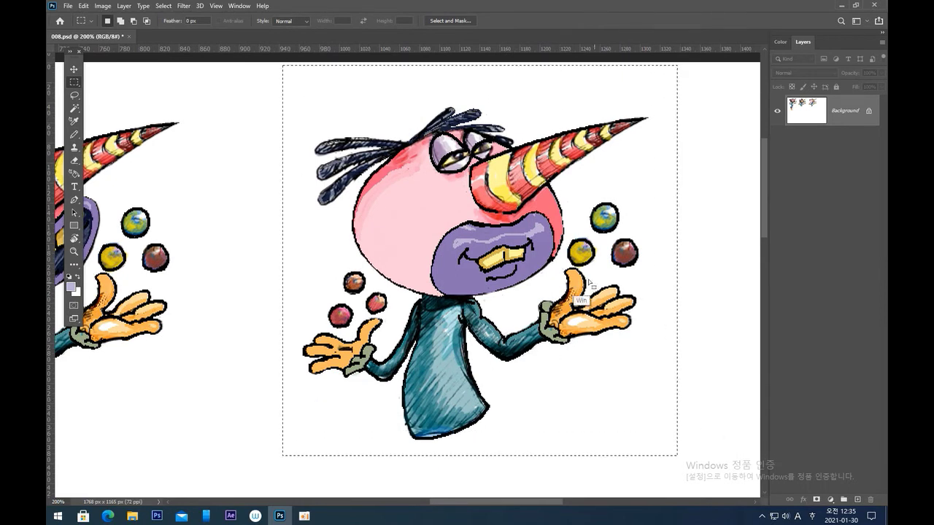
pyautogui.press('super+a')
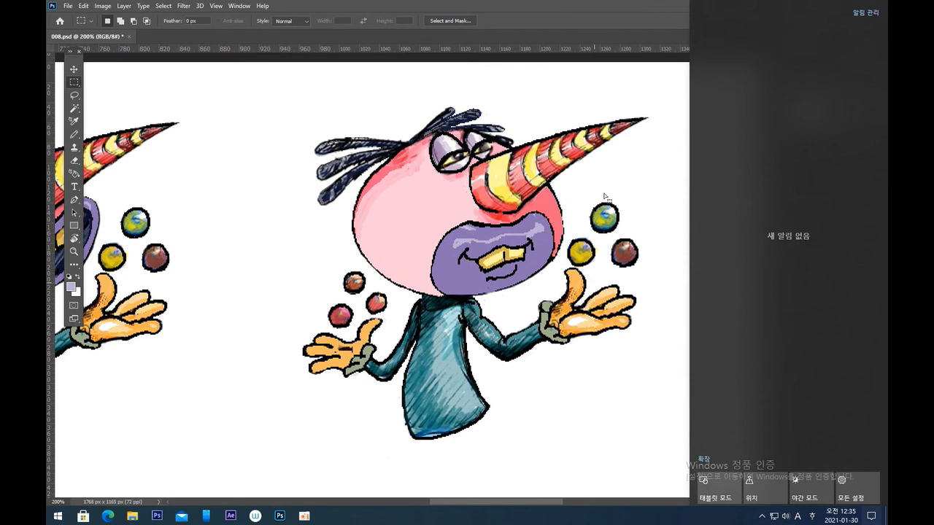
pyautogui.click(654, 218)
pyautogui.click(183, 6)
pyautogui.click(208, 89)
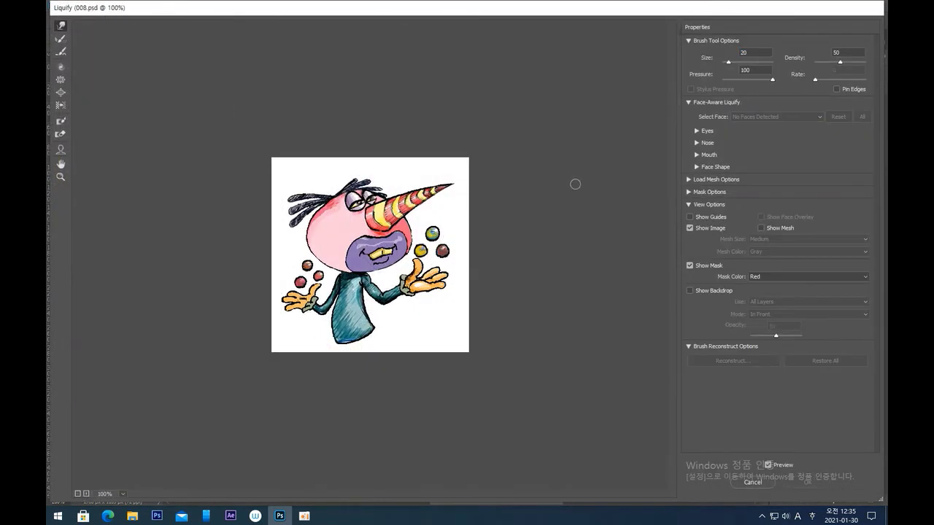
# Push the outer part of the striped nose upward with a size 90 Forward Warp brush
pyautogui.hotkey('ctrl', '+')
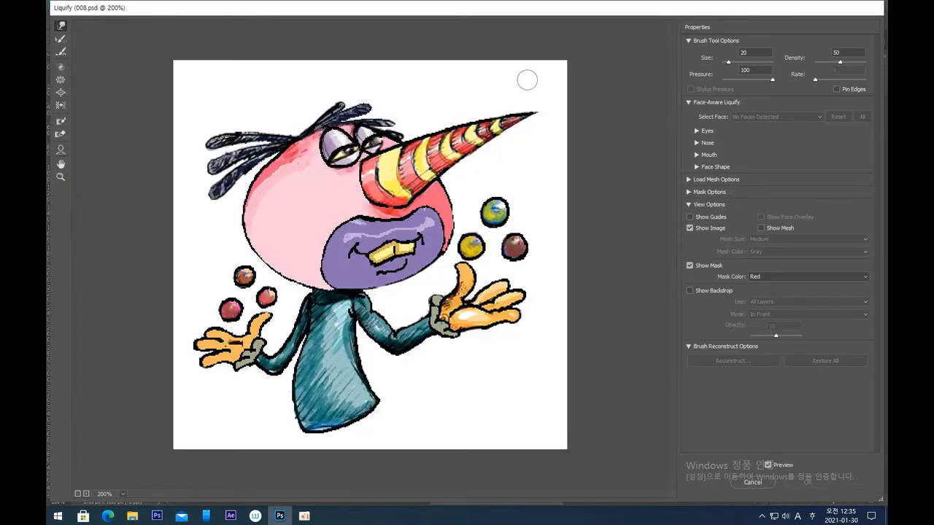
pyautogui.press(']')
pyautogui.press(']')
pyautogui.press(']')
pyautogui.press(']')
pyautogui.press(']')
pyautogui.press(']')
pyautogui.press(']')
pyautogui.press(']')
pyautogui.press(']')
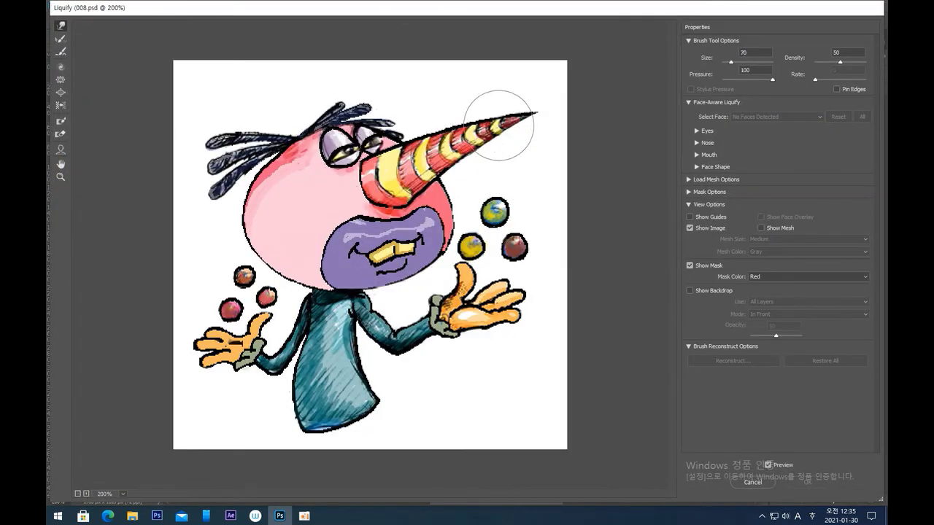
pyautogui.press(']')
pyautogui.moveTo(517, 112)
pyautogui.mouseDown()
pyautogui.moveTo(514, 102)
pyautogui.moveTo(515, 116)
pyautogui.mouseUp()
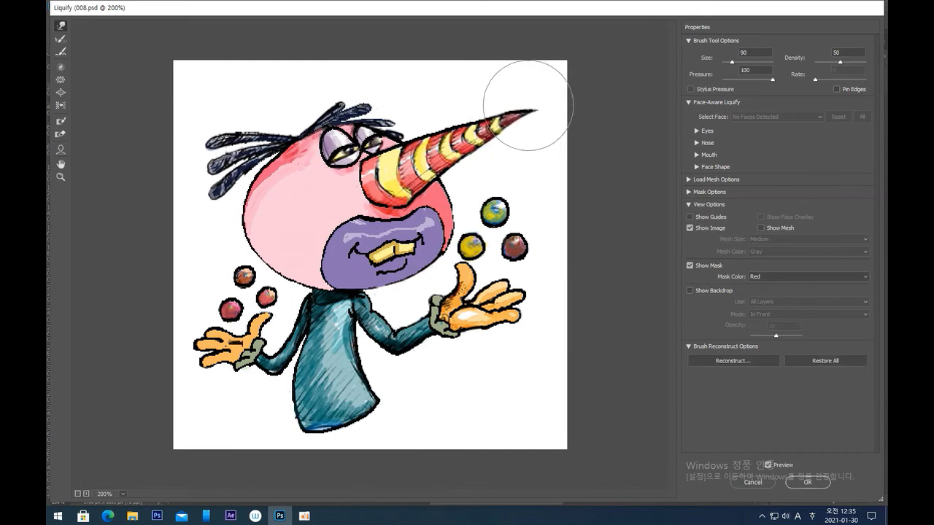
pyautogui.hotkey('ctrl', 'z')
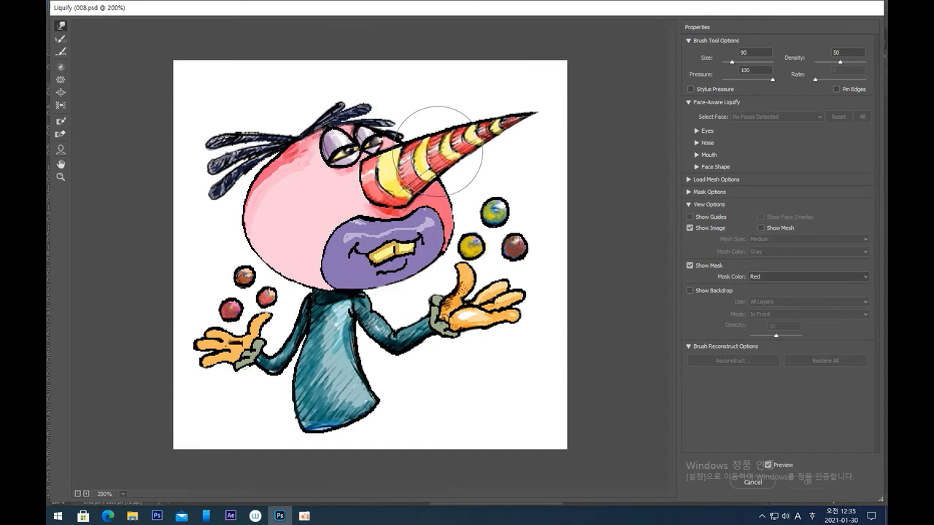
pyautogui.moveTo(430, 160)
pyautogui.mouseDown()
pyautogui.moveTo(462, 141)
pyautogui.moveTo(460, 133)
pyautogui.moveTo(491, 129)
pyautogui.moveTo(485, 117)
pyautogui.moveTo(514, 119)
pyautogui.moveTo(507, 106)
pyautogui.moveTo(529, 107)
pyautogui.mouseUp()
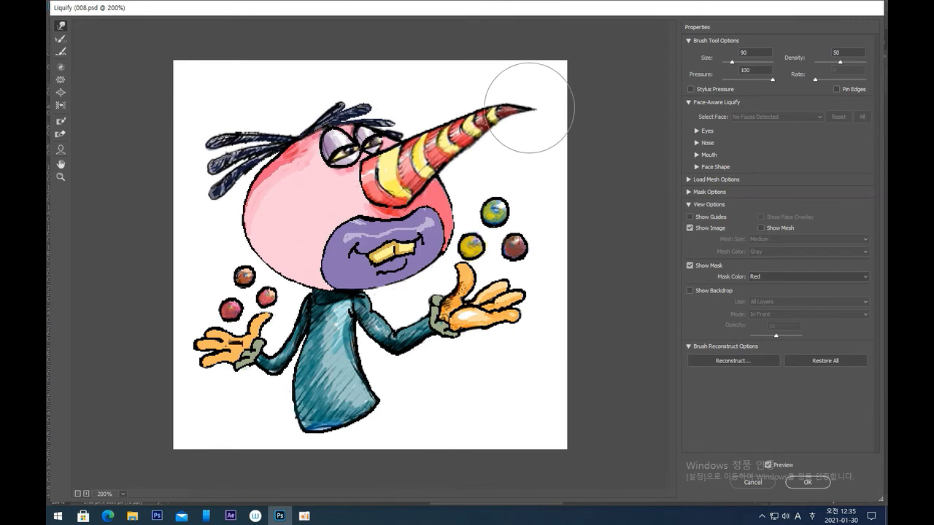
# Bend the nose tip further upward with the warp brush reduced to sizes 50 and 30
pyautogui.press('[')
pyautogui.press('[')
pyautogui.press('[')
pyautogui.press('[')
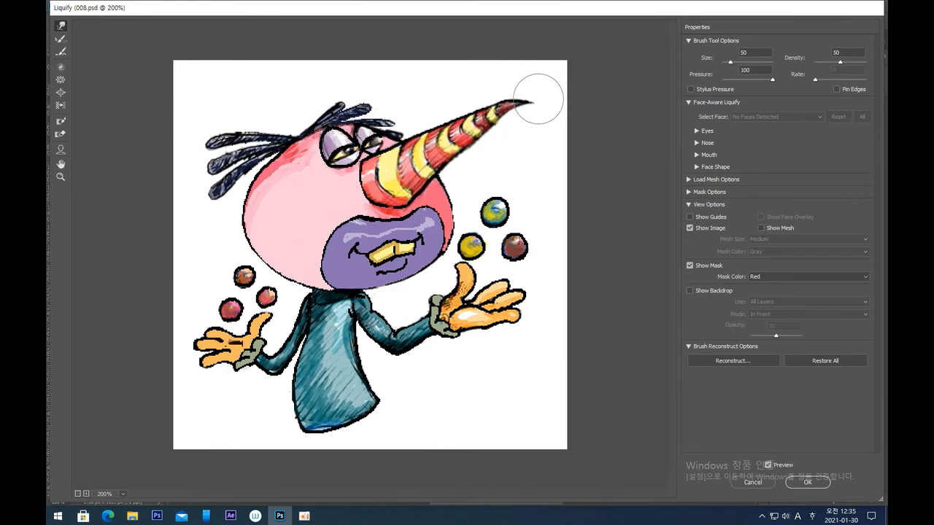
pyautogui.press('[')
pyautogui.press('[')
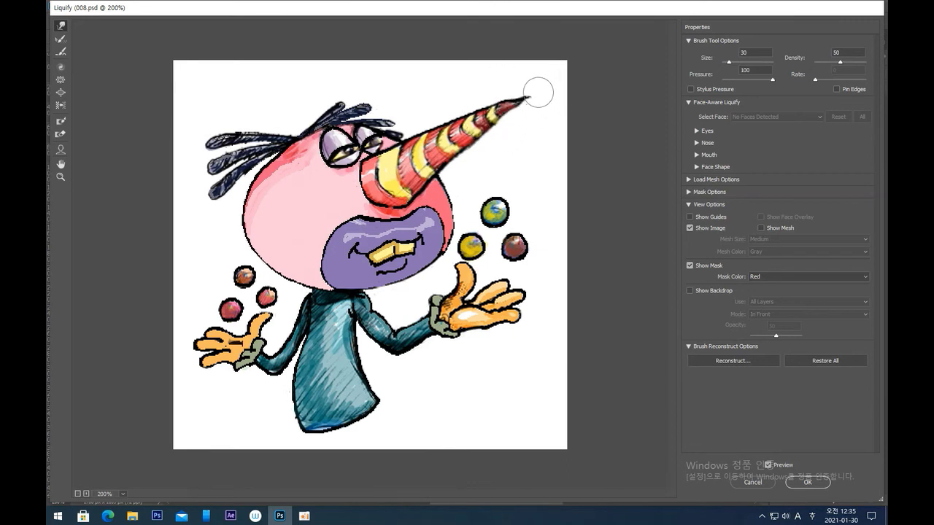
# Straighten and raise the end of the nose with the warp brush enlarged to sizes 50 and 70
pyautogui.press(']')
pyautogui.press(']')
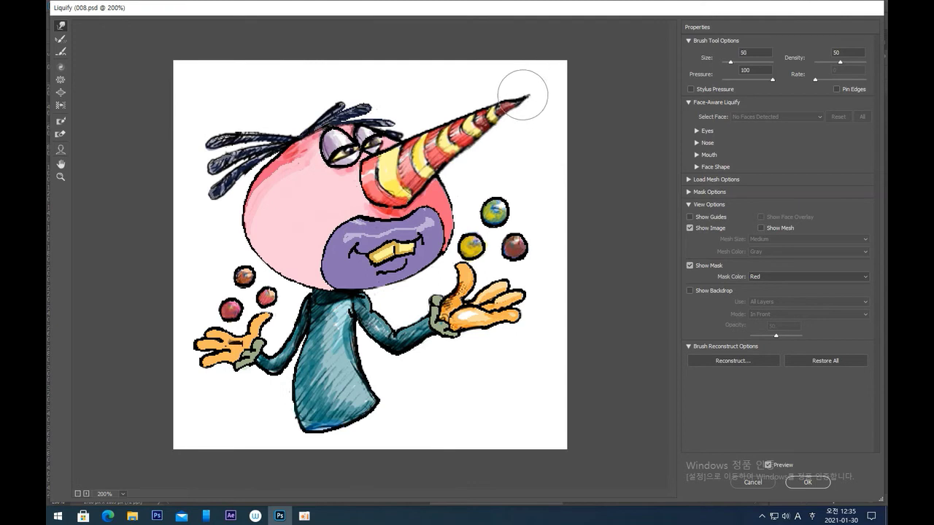
pyautogui.press(']')
pyautogui.press(']')
pyautogui.press(']')
pyautogui.press(']')
pyautogui.press(']')
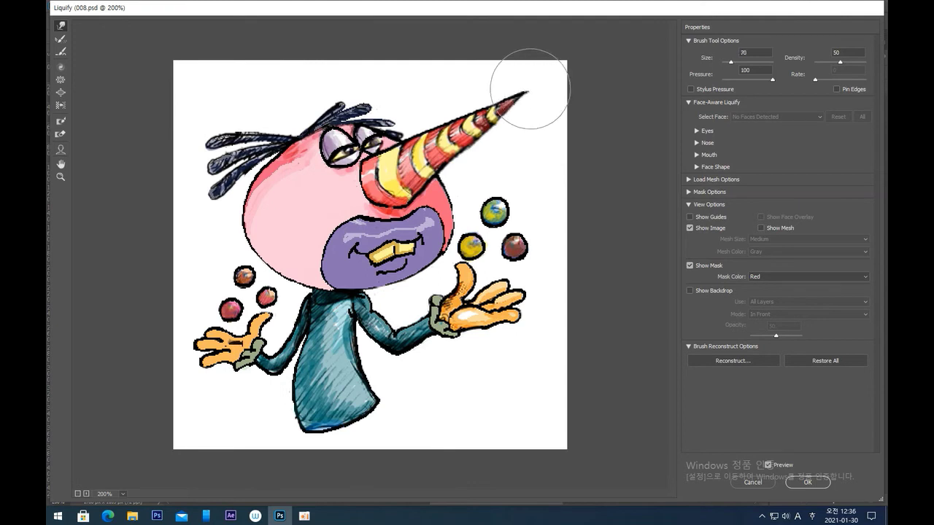
# Lift the nose's point with a size 45 warp brush and even out its curve at size 80
pyautogui.press('[')
pyautogui.press('[')
pyautogui.press('[')
pyautogui.press('[')
pyautogui.press('[')
pyautogui.press('[')
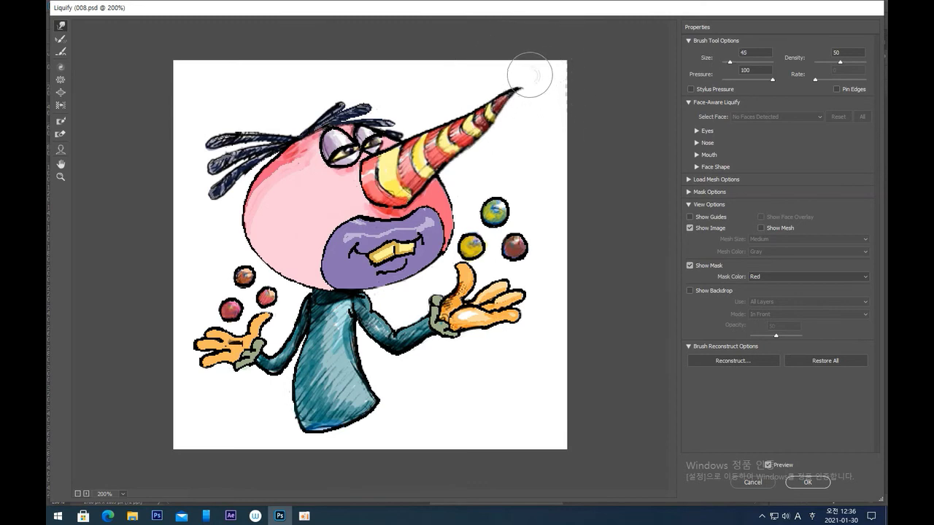
pyautogui.press(']')
pyautogui.press(']')
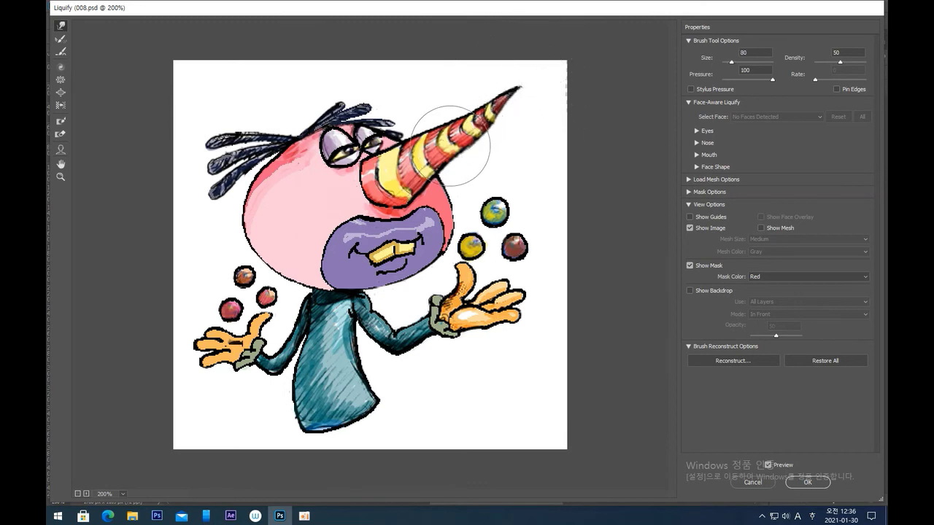
# Refine the contour along the nose's underside with the warp brush at sizes 45, 40 and 20
pyautogui.press('[')
pyautogui.press('[')
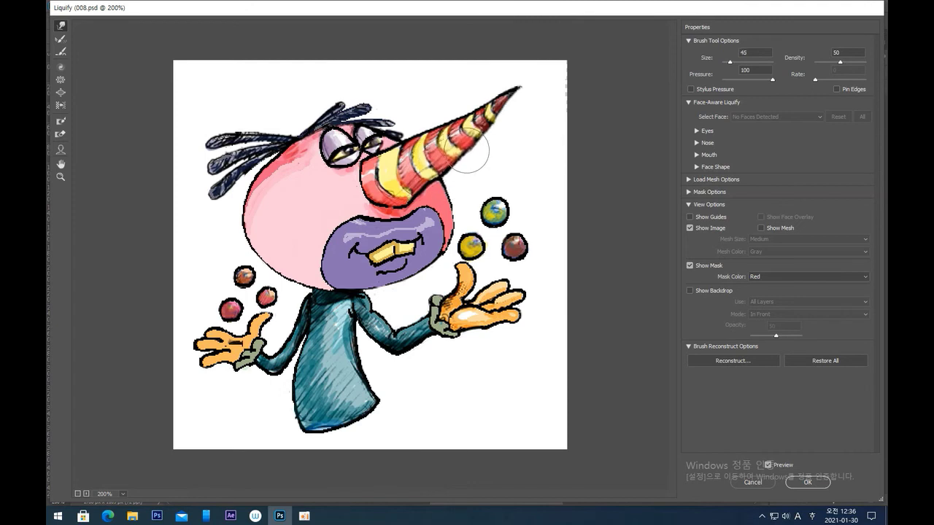
pyautogui.press('[')
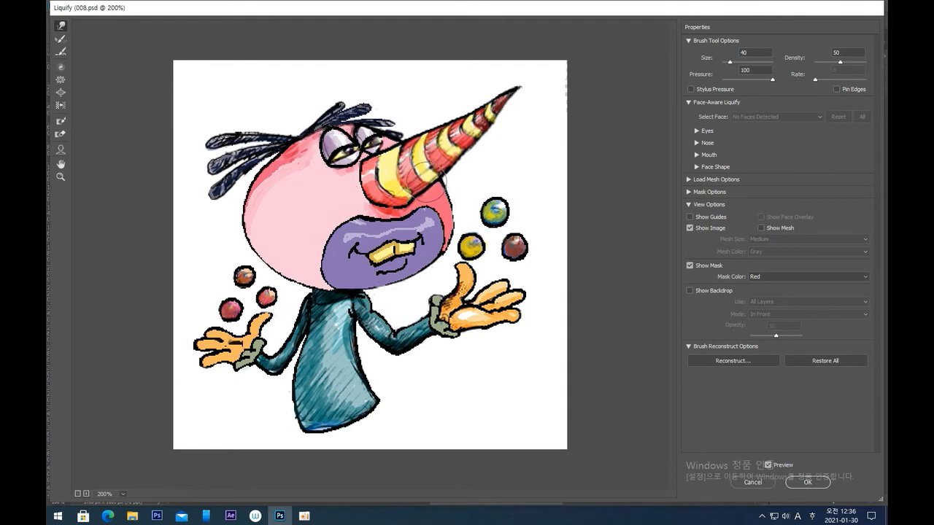
pyautogui.press('[')
pyautogui.press('[')
pyautogui.press('[')
pyautogui.press('[')
pyautogui.press(']')
pyautogui.press(']')
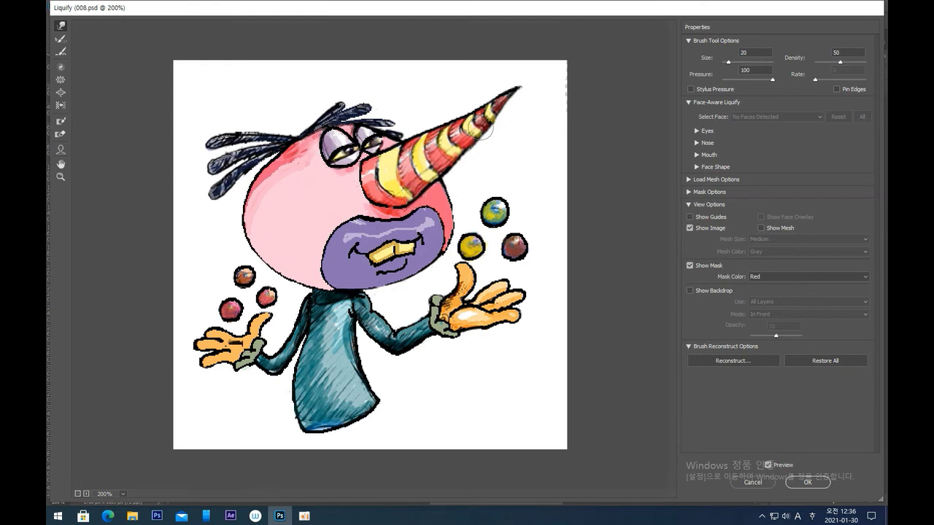
# Smooth the upper edge of the striped nose with a size 60 warp brush
pyautogui.press(']')
pyautogui.press(']')
pyautogui.press(']')
pyautogui.press(']')
pyautogui.press(']')
pyautogui.press(']')
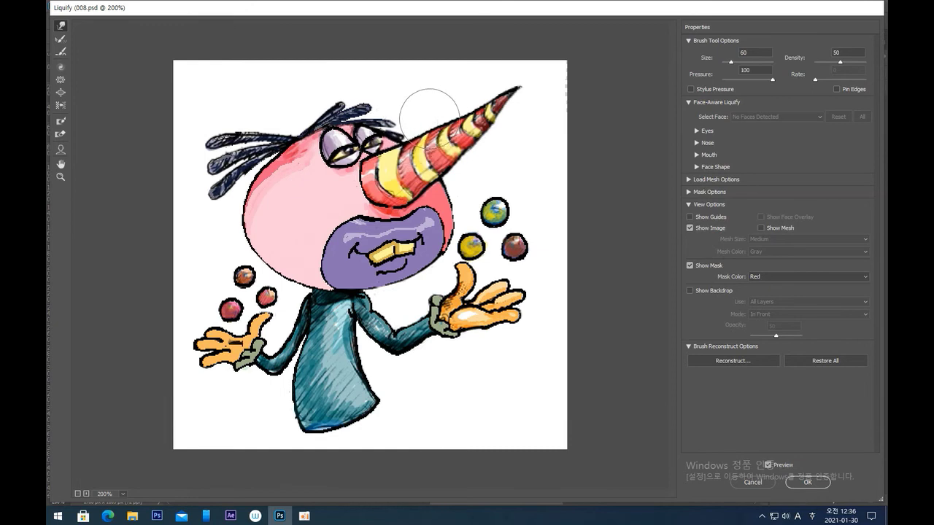
# Sharpen the nose tip with the warp brush at sizes 30 and 50, and apply the Liquify changes
pyautogui.press('[')
pyautogui.press('[')
pyautogui.press('[')
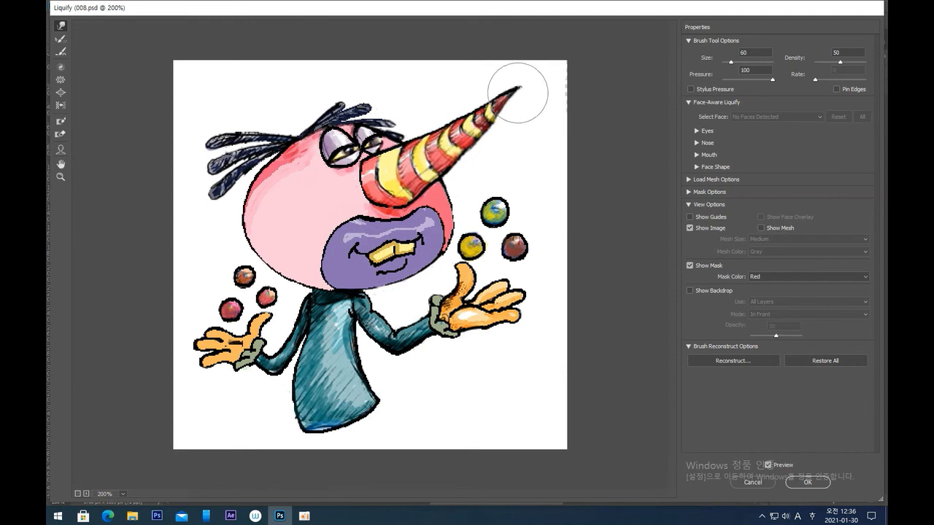
pyautogui.press('[')
pyautogui.press('[')
pyautogui.press('[')
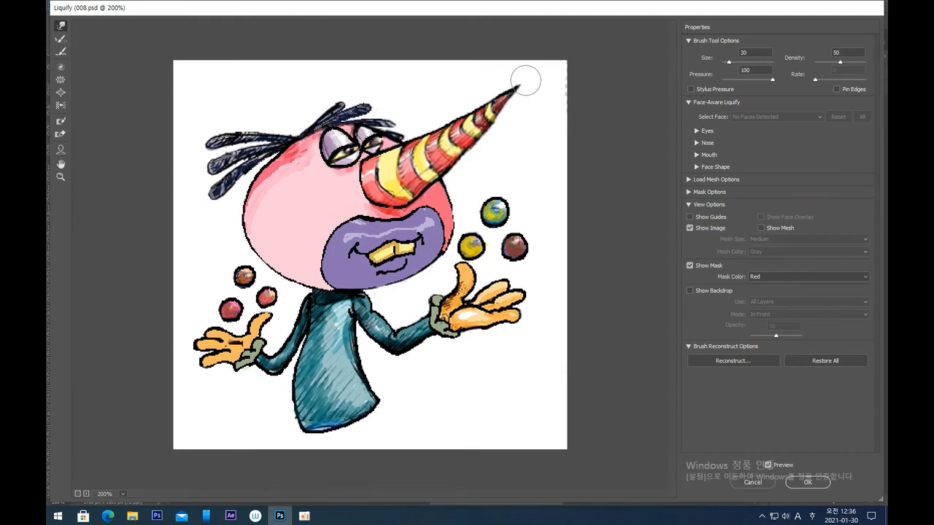
pyautogui.press(']')
pyautogui.press(']')
pyautogui.press(']')
pyautogui.press(']')
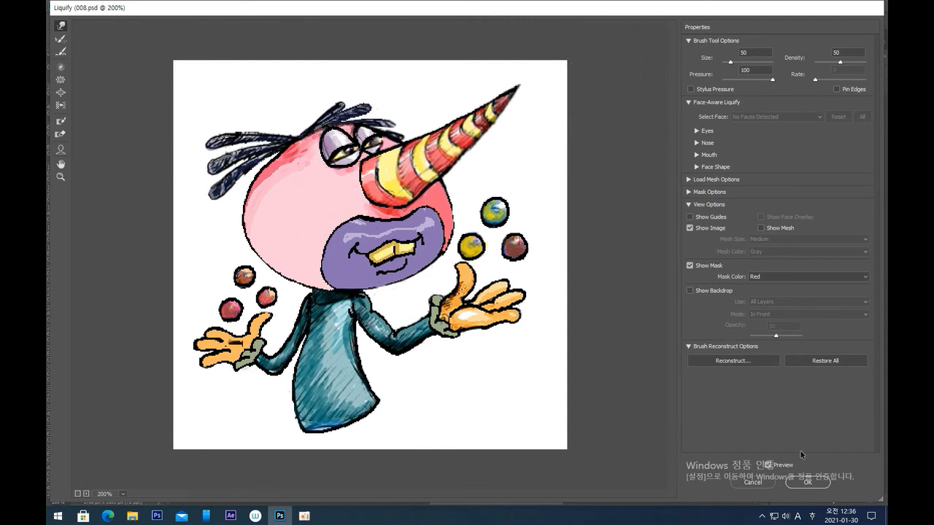
pyautogui.click(807, 482)
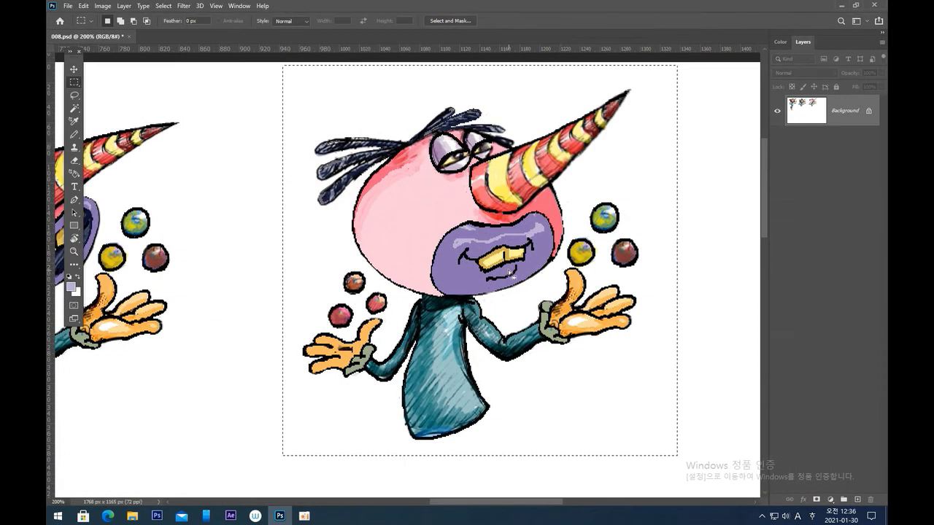
# Retrace the lower outline of the raised nose in black with a size 2 pencil, rotating the view for the stroke
pyautogui.click(73, 134)
pyautogui.click(68, 277)
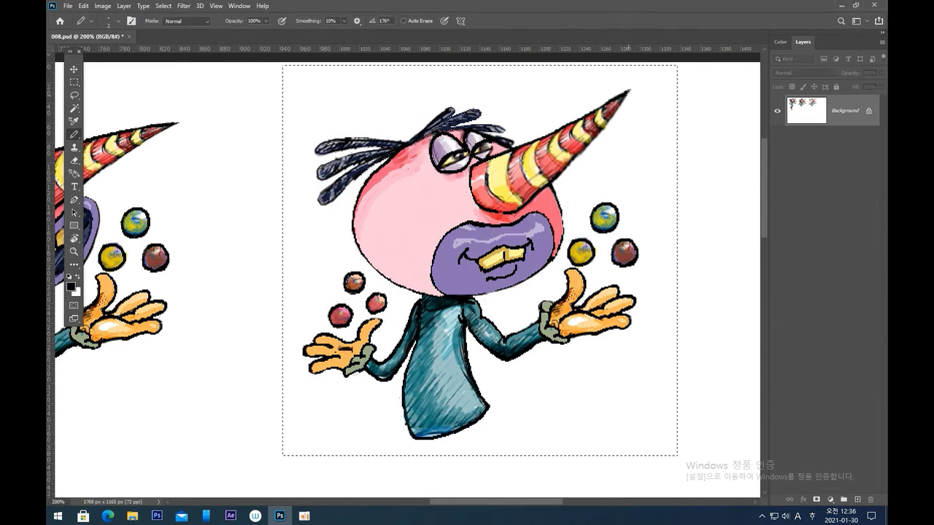
pyautogui.moveTo(627, 95); pyautogui.dragTo(534, 203)
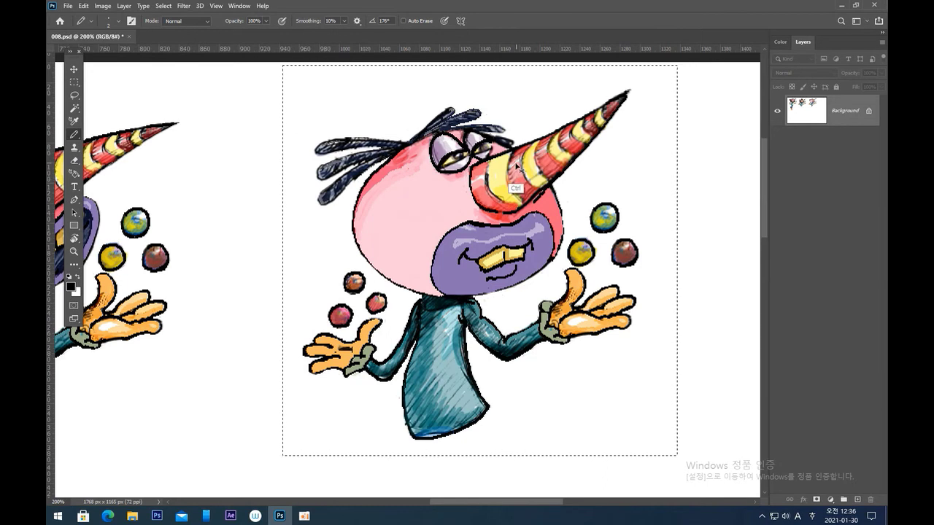
pyautogui.press('r')
pyautogui.moveTo(516, 159)
pyautogui.mouseDown()
pyautogui.moveTo(512, 149)
pyautogui.moveTo(535, 230)
pyautogui.mouseUp()
pyautogui.press('space')
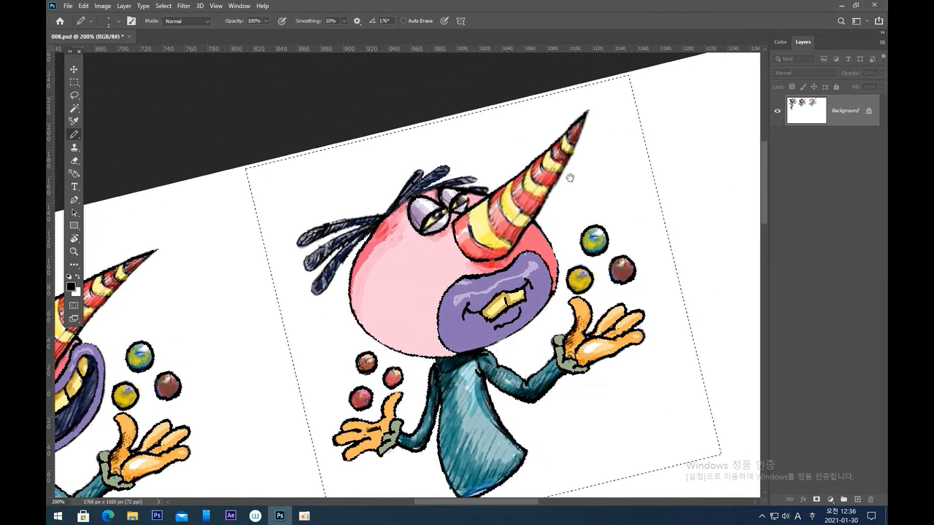
pyautogui.moveTo(588, 113); pyautogui.dragTo(536, 223)
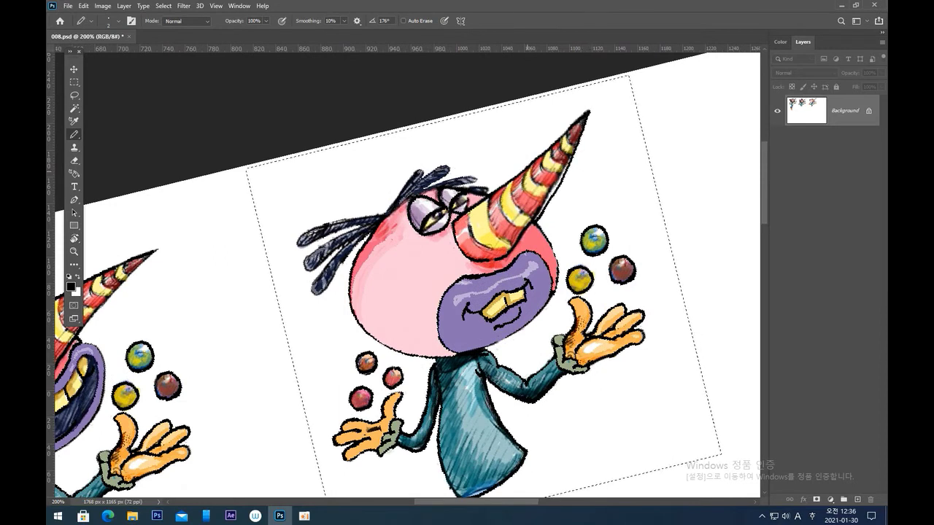
pyautogui.hotkey('ctrl', 'z')
pyautogui.moveTo(588, 113); pyautogui.dragTo(483, 262)
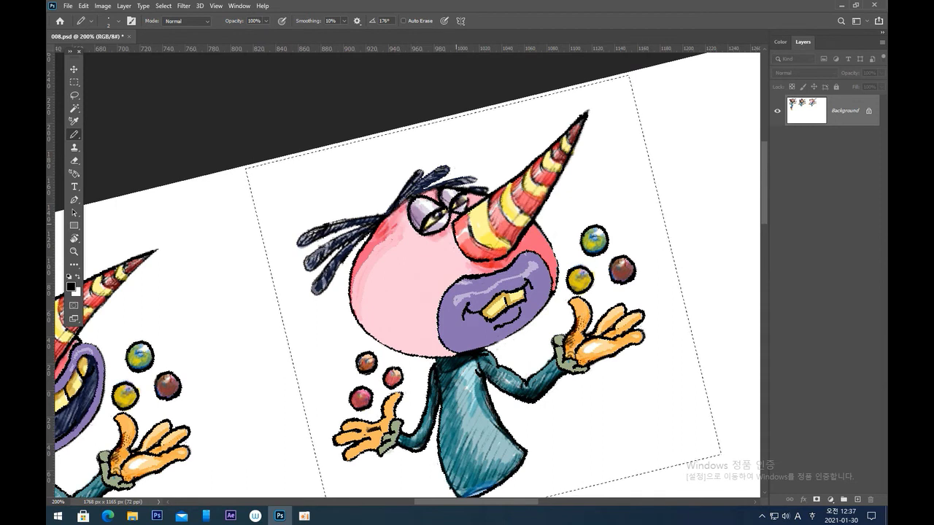
pyautogui.moveTo(458, 205); pyautogui.dragTo(513, 196)
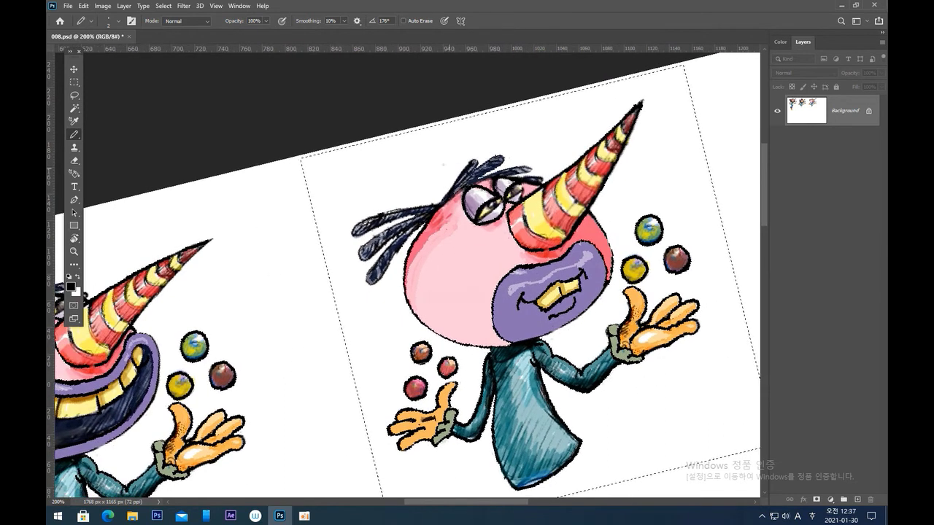
# Recolour the red stripes at the raised nose's tip with light red sampled from the neighbouring character's nose
pyautogui.keyDown('alt'); pyautogui.click(150, 296); pyautogui.keyUp('alt')
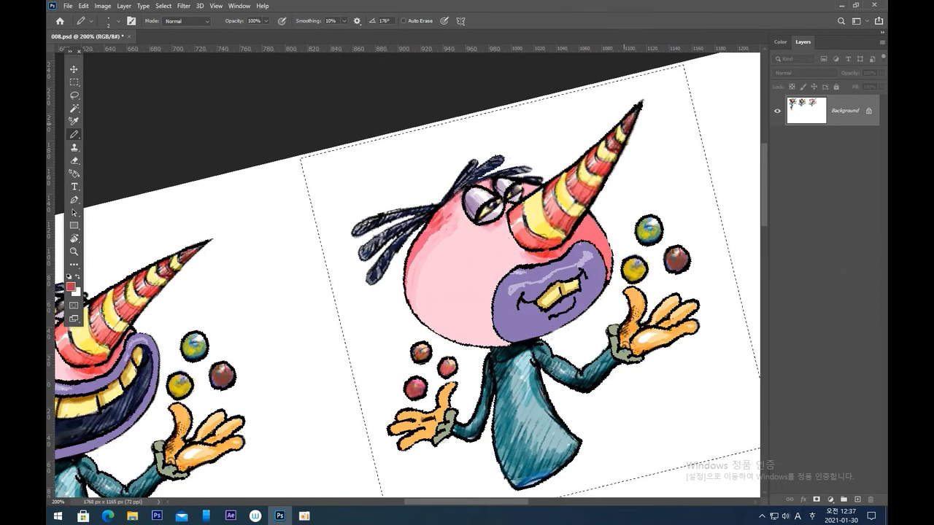
pyautogui.hotkey('ctrl', 'z')
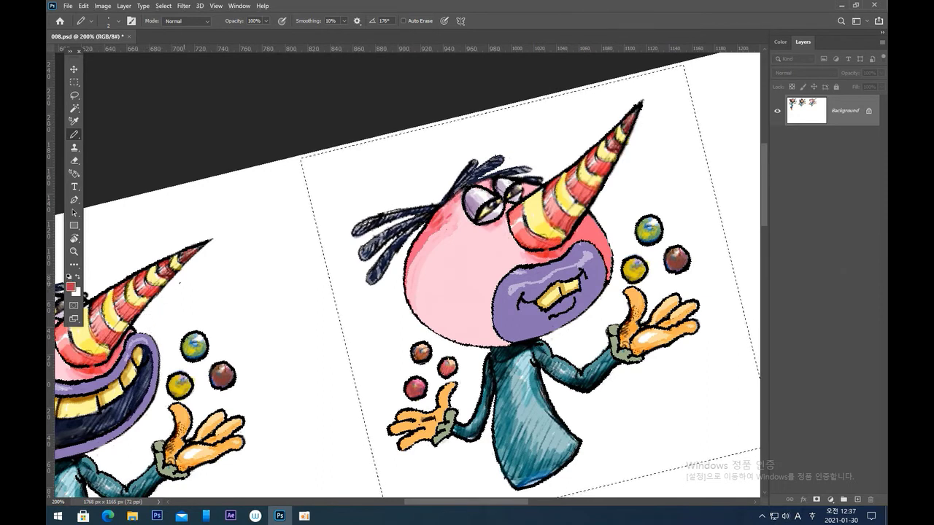
pyautogui.keyDown('alt'); pyautogui.click(79, 355); pyautogui.keyUp('alt')
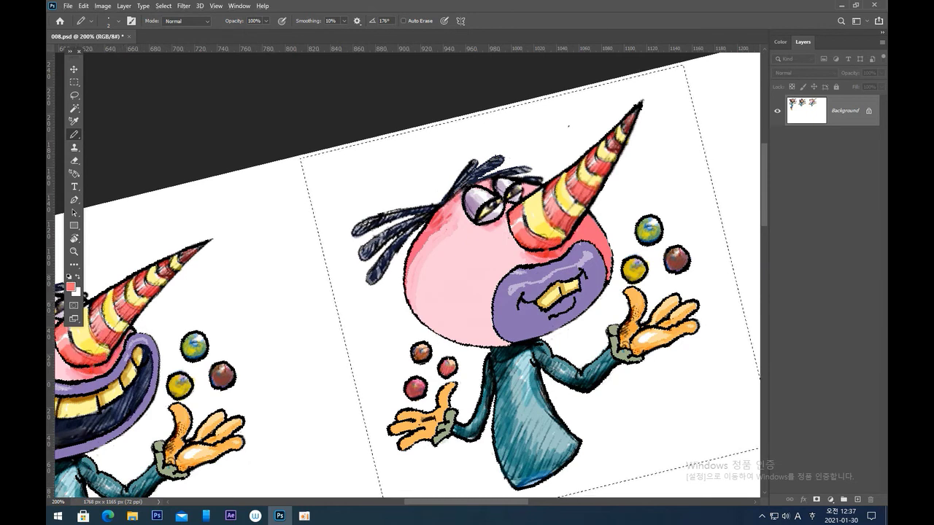
pyautogui.hotkey('ctrl', 'z')
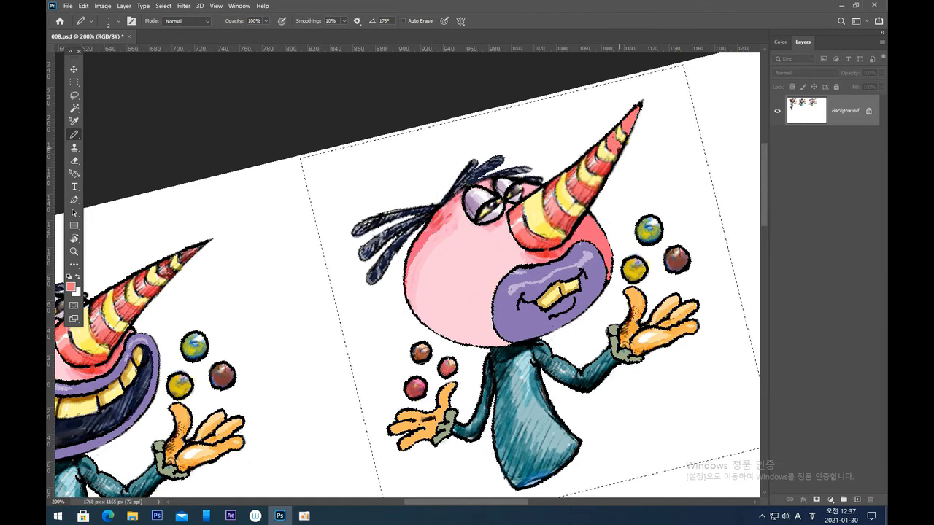
pyautogui.moveTo(617, 145); pyautogui.dragTo(617, 148)
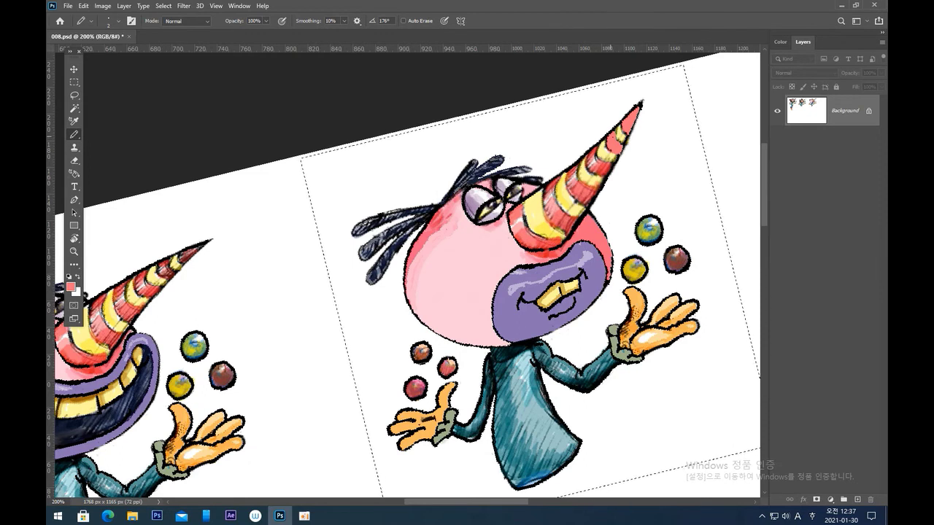
# Draw black dividing lines between the stripes near the nose tip and touch up the yellow ones with sampled pale yellow
pyautogui.press('d')
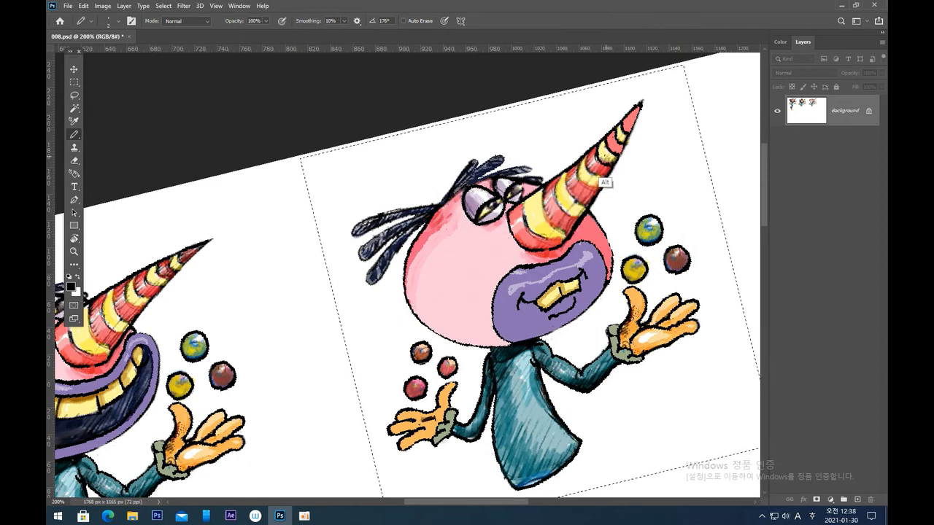
pyautogui.keyDown('alt'); pyautogui.click(605, 182); pyautogui.keyUp('alt')
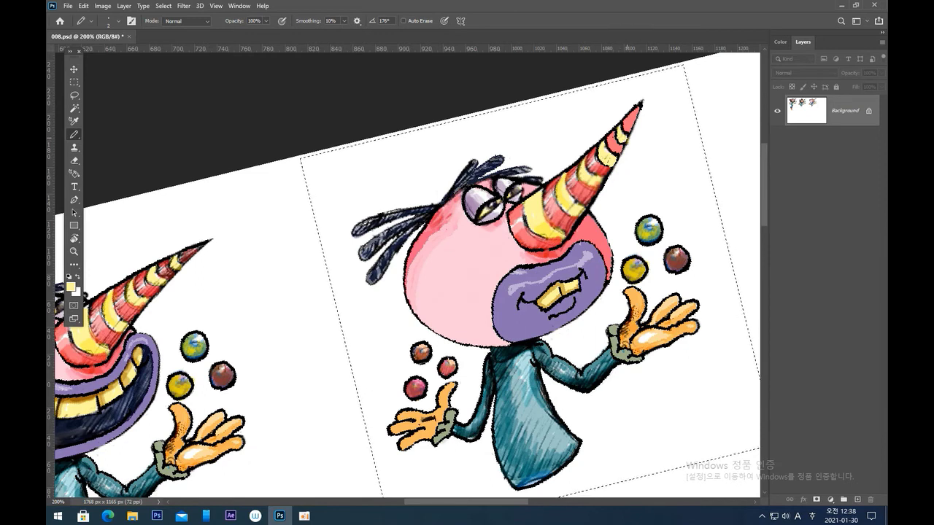
pyautogui.press('d')
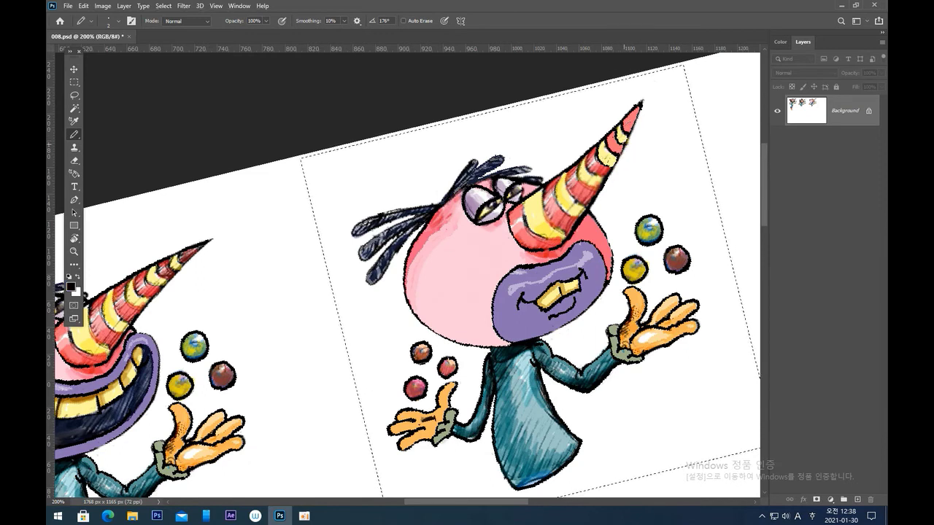
pyautogui.moveTo(643, 102); pyautogui.dragTo(592, 203)
pyautogui.moveTo(588, 155)
pyautogui.mouseDown()
pyautogui.moveTo(601, 178)
pyautogui.moveTo(594, 211)
pyautogui.mouseUp()
pyautogui.hotkey('ctrl', 'z')
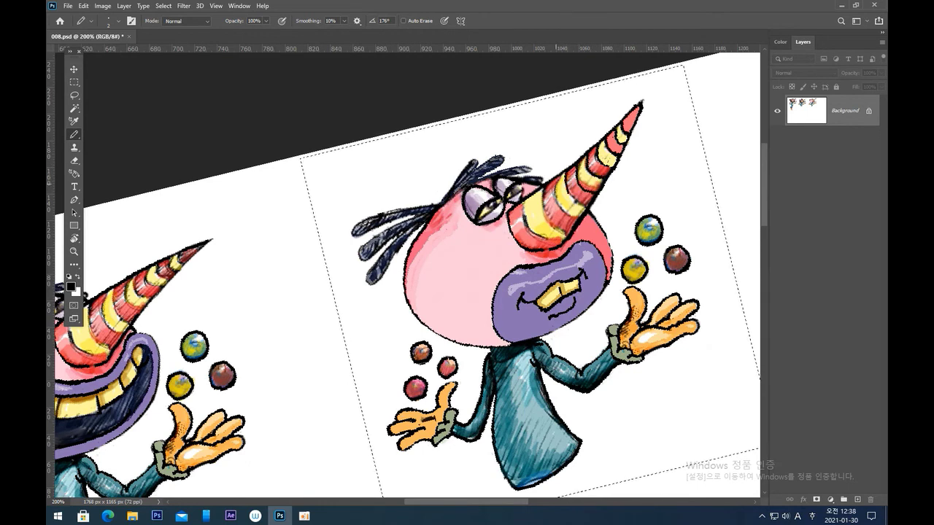
# Draw curved black dividing lines between the wide stripes from the nose's middle to its base
pyautogui.moveTo(562, 178)
pyautogui.mouseDown()
pyautogui.moveTo(553, 210)
pyautogui.moveTo(570, 211)
pyautogui.mouseUp()
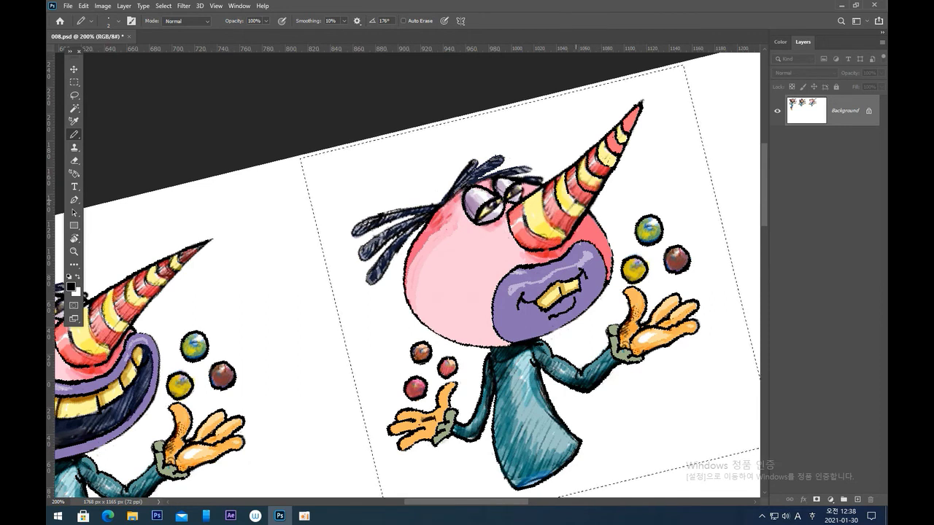
pyautogui.moveTo(586, 195); pyautogui.dragTo(571, 209)
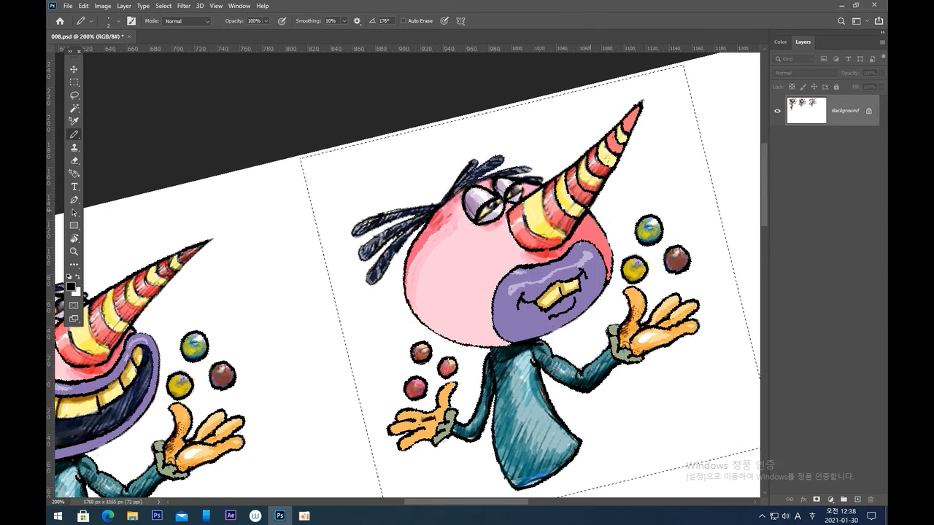
pyautogui.moveTo(544, 188)
pyautogui.mouseDown()
pyautogui.moveTo(554, 225)
pyautogui.moveTo(571, 232)
pyautogui.mouseUp()
pyautogui.moveTo(525, 198); pyautogui.dragTo(534, 227)
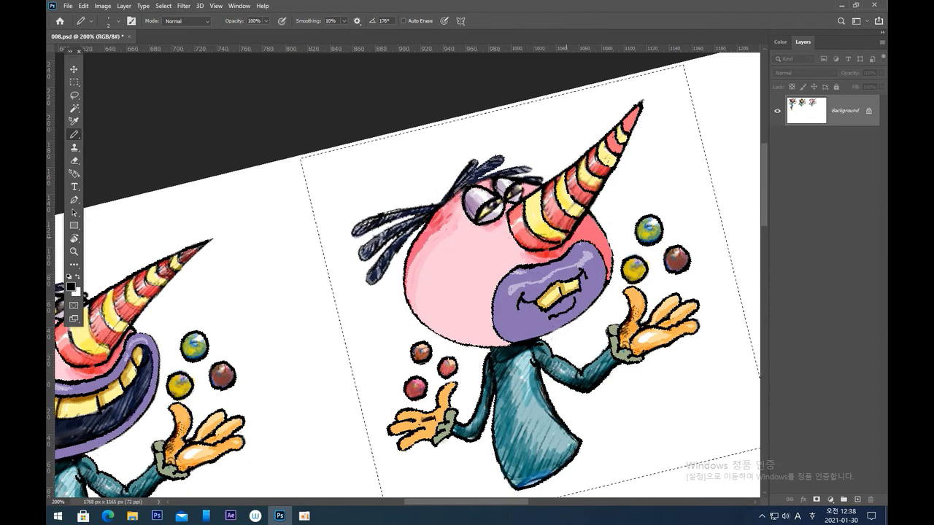
# Fill out the lower ends of the wide yellow nose stripes with yellow sampled from the nose
pyautogui.keyDown('alt'); pyautogui.click(548, 232); pyautogui.keyUp('alt')
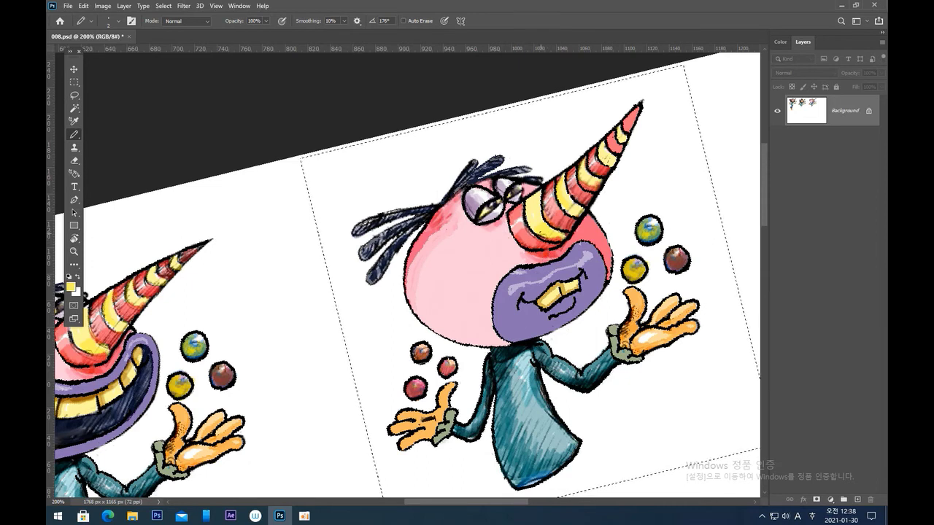
pyautogui.press('super+a')
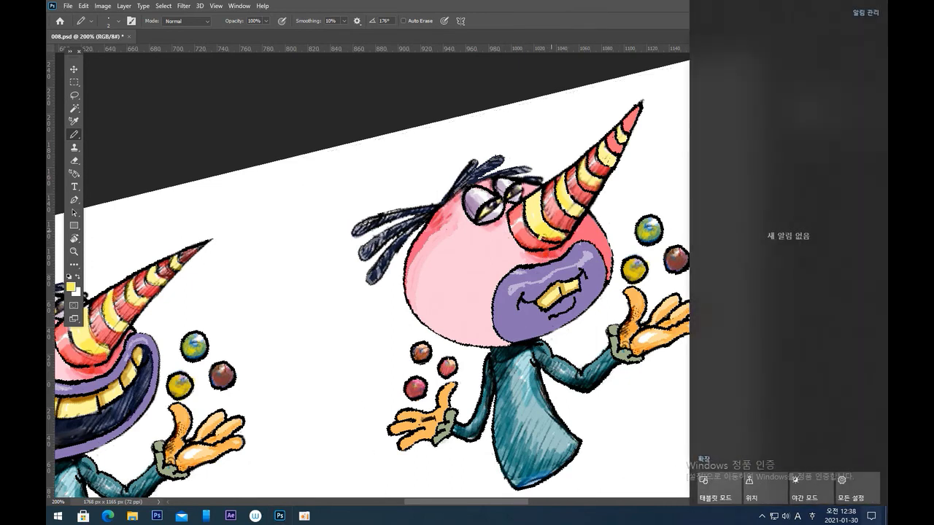
pyautogui.click(551, 233)
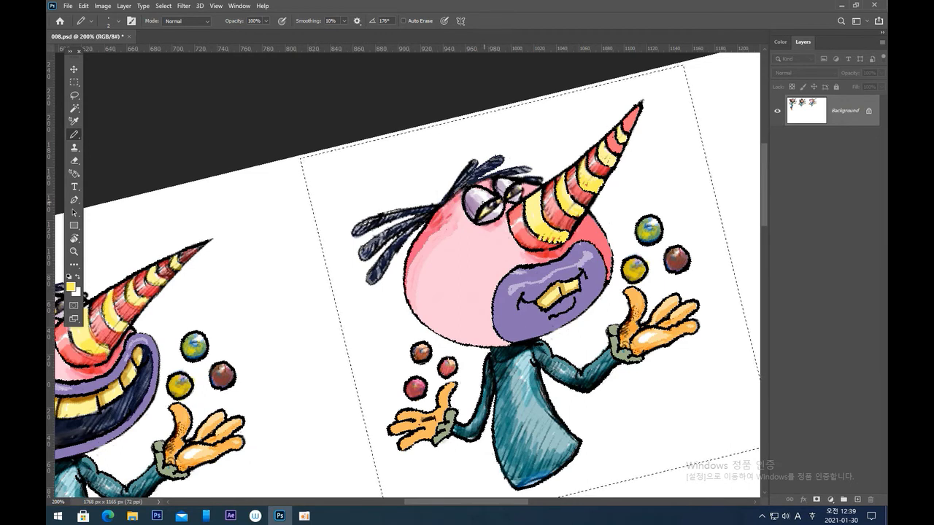
# Sample pale yellow from the larger eye, paint over its half-closed pupil and white, and reset the view rotation
pyautogui.keyDown('alt'); pyautogui.click(485, 211); pyautogui.keyUp('alt')
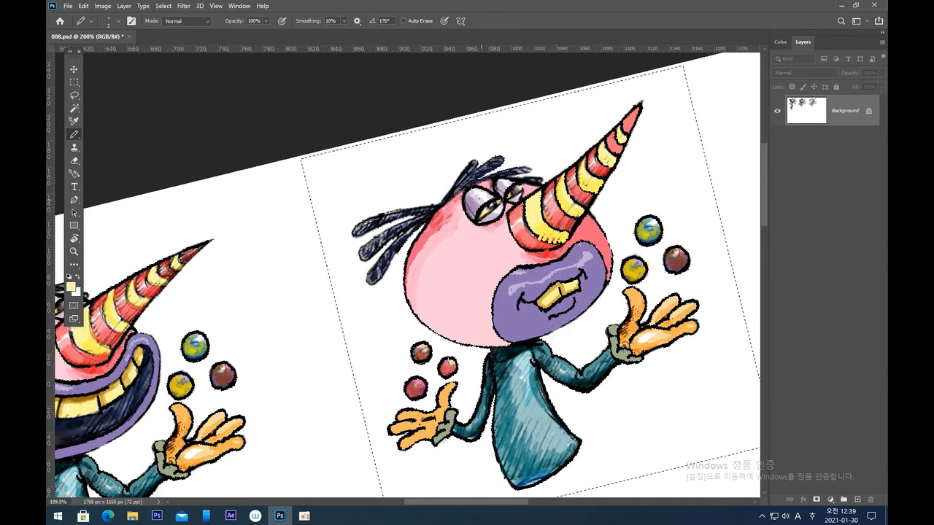
pyautogui.moveTo(485, 194)
pyautogui.mouseDown()
pyautogui.moveTo(479, 210)
pyautogui.moveTo(494, 198)
pyautogui.mouseUp()
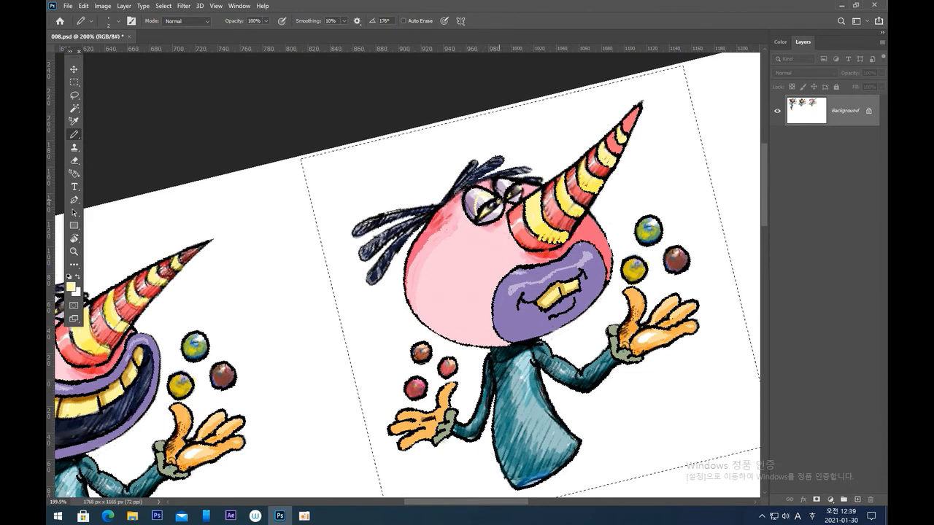
pyautogui.moveTo(476, 212)
pyautogui.mouseDown()
pyautogui.moveTo(475, 223)
pyautogui.moveTo(477, 210)
pyautogui.moveTo(486, 223)
pyautogui.moveTo(496, 217)
pyautogui.moveTo(487, 210)
pyautogui.moveTo(494, 199)
pyautogui.mouseUp()
pyautogui.click(480, 213)
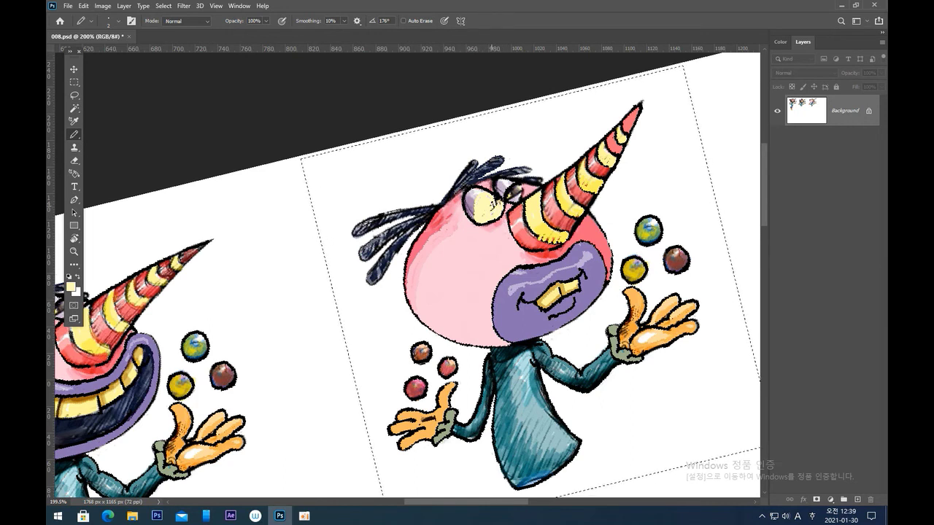
pyautogui.press('Escape')
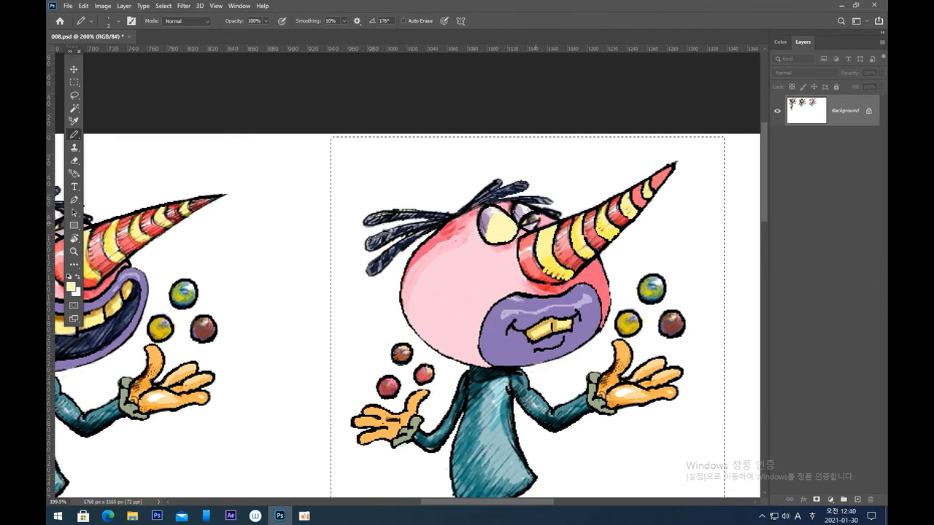
# Outline the larger yellow eyeball in black and touch up its eyelid with sampled lilac
pyautogui.press('d')
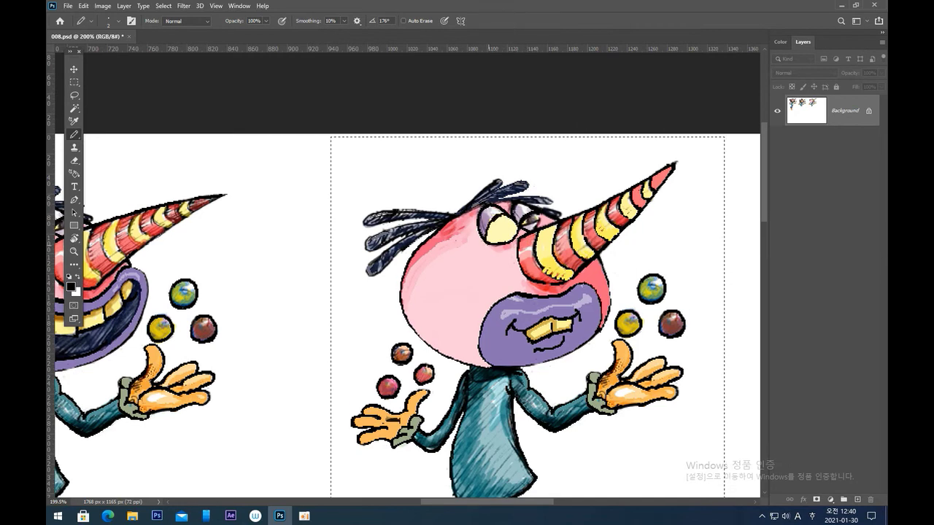
pyautogui.keyDown('alt'); pyautogui.click(489, 244); pyautogui.keyUp('alt')
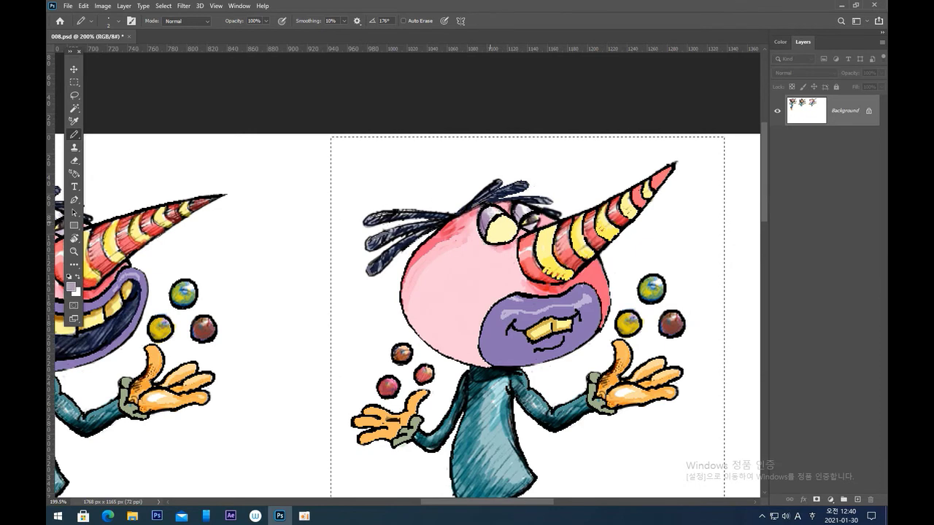
pyautogui.keyDown('alt'); pyautogui.click(494, 237); pyautogui.keyUp('alt')
pyautogui.keyDown('alt'); pyautogui.click(503, 216); pyautogui.keyUp('alt')
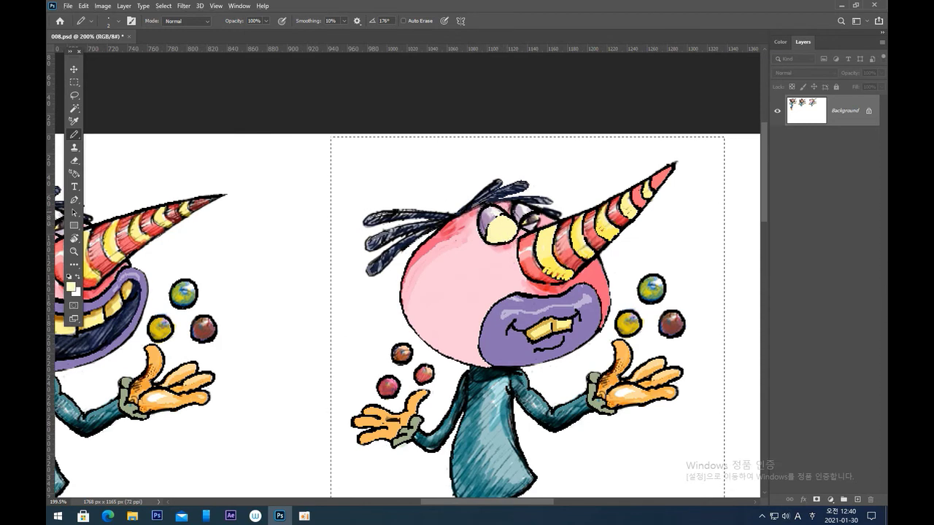
# Redraw the smaller eye as a wide-open eyeball with a black outline and sampled pale yellow fill
pyautogui.press('d')
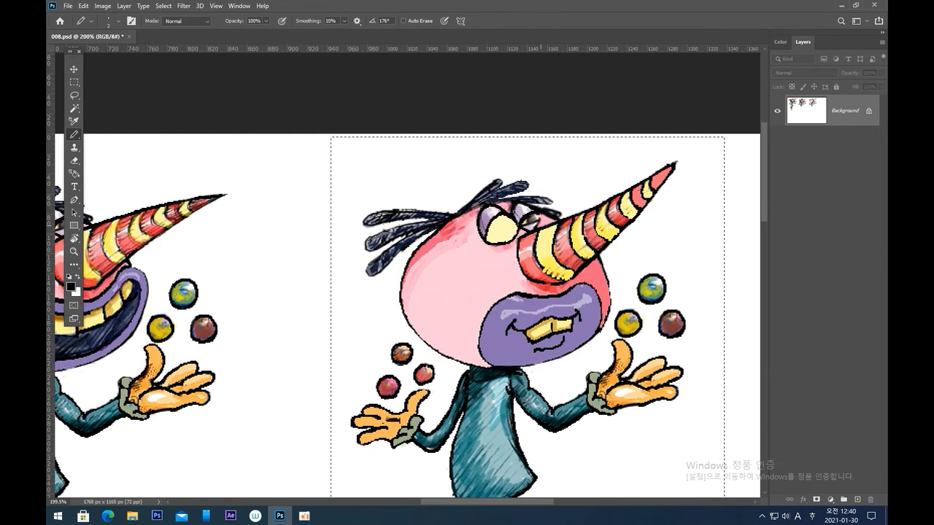
pyautogui.moveTo(518, 223); pyautogui.dragTo(529, 207)
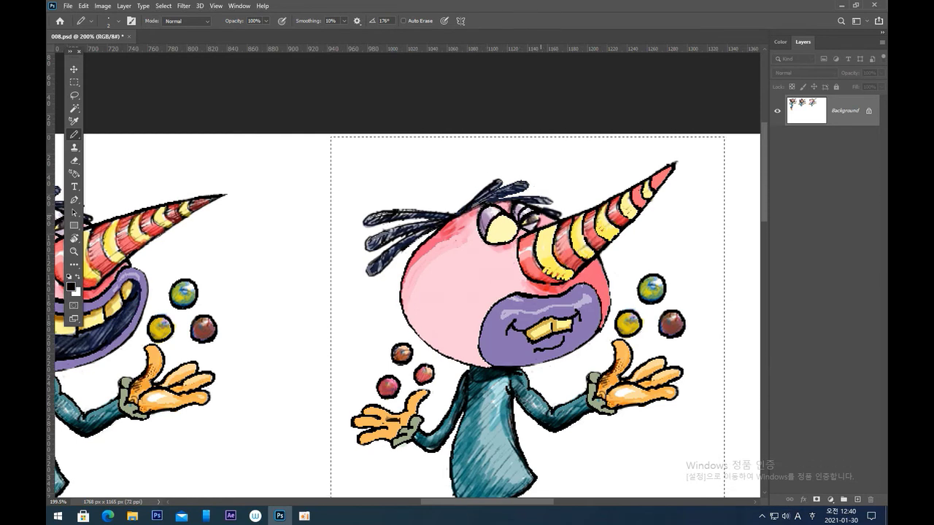
pyautogui.keyDown('alt'); pyautogui.click(504, 229); pyautogui.keyUp('alt')
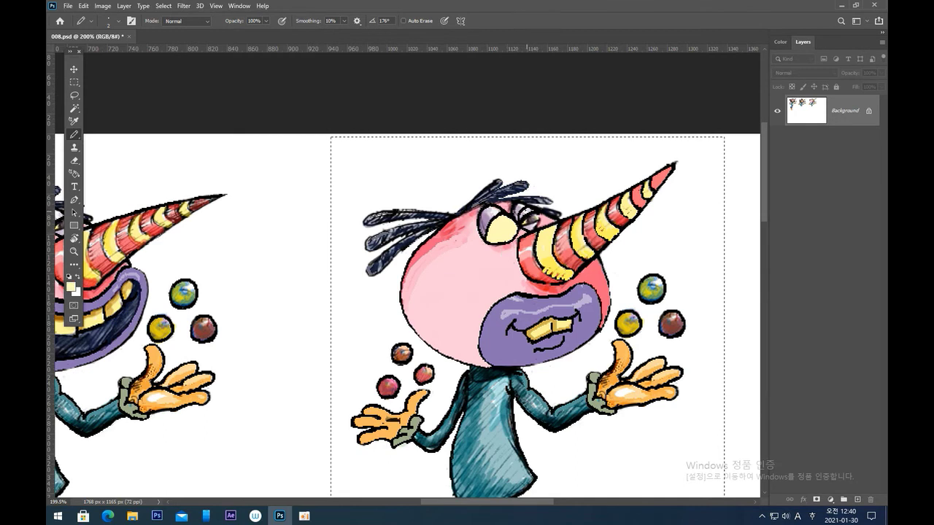
pyautogui.moveTo(526, 213); pyautogui.dragTo(521, 222)
pyautogui.keyDown('alt'); pyautogui.click(514, 226); pyautogui.keyUp('alt')
pyautogui.moveTo(431, 254); pyautogui.dragTo(480, 251)
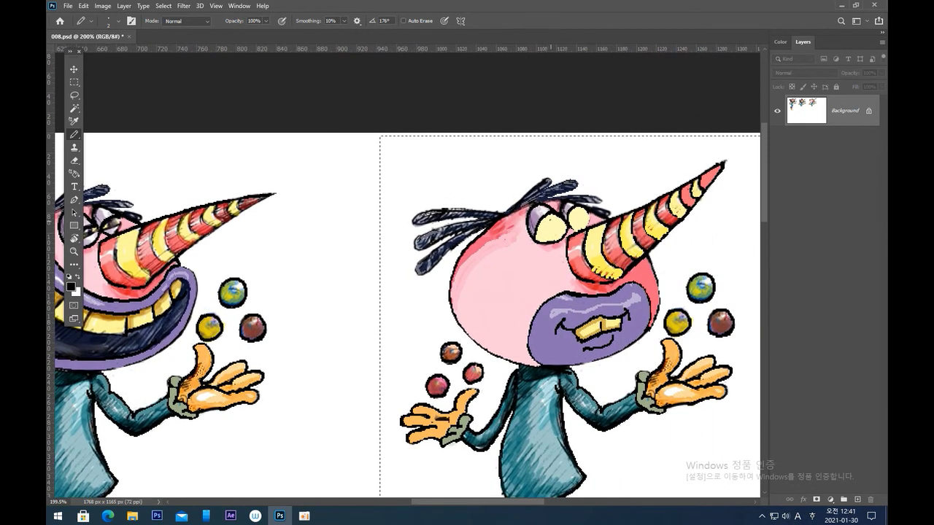
# Draw a small black pupil in each of the two yellow eyes
pyautogui.moveTo(547, 219); pyautogui.dragTo(557, 224)
pyautogui.moveTo(577, 219); pyautogui.dragTo(582, 222)
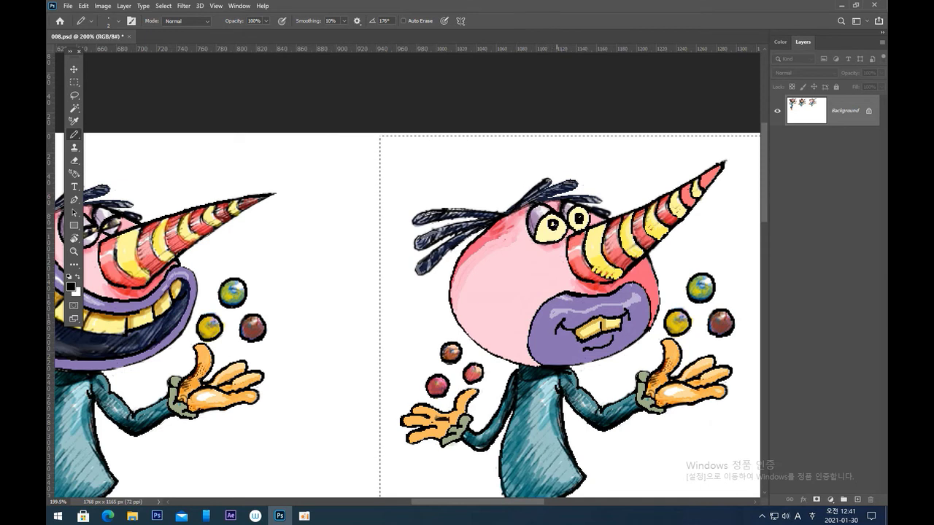
pyautogui.moveTo(433, 292); pyautogui.dragTo(532, 281)
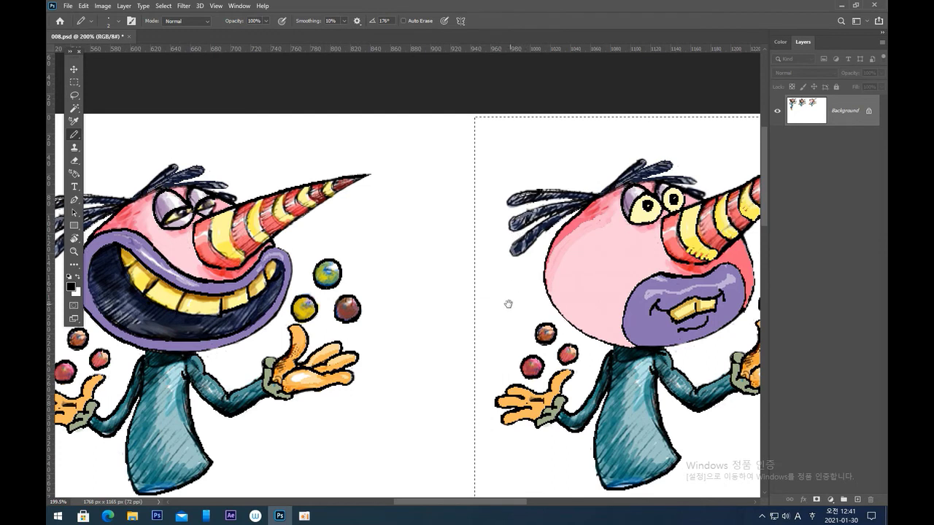
pyautogui.moveTo(504, 309); pyautogui.dragTo(429, 285)
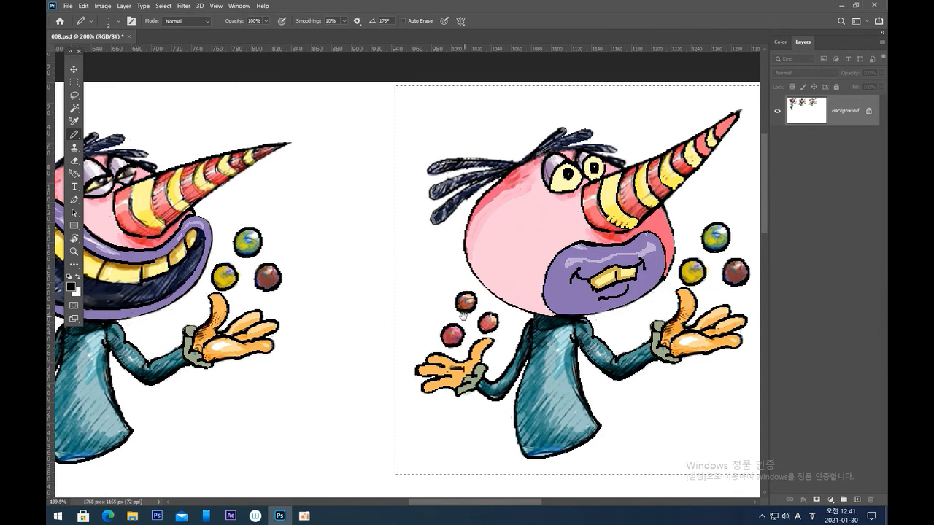
# Erase the three balls and the hand beneath the raised nose with an enlarged white pencil, and restore black as drawing colour
pyautogui.scroll(-1, 464, 306)
pyautogui.moveTo(467, 314); pyautogui.dragTo(436, 339)
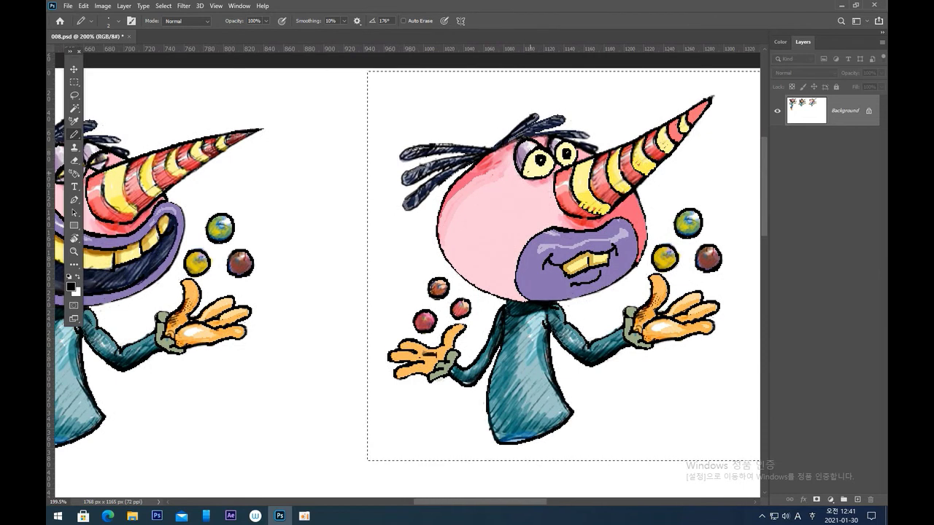
pyautogui.press('x')
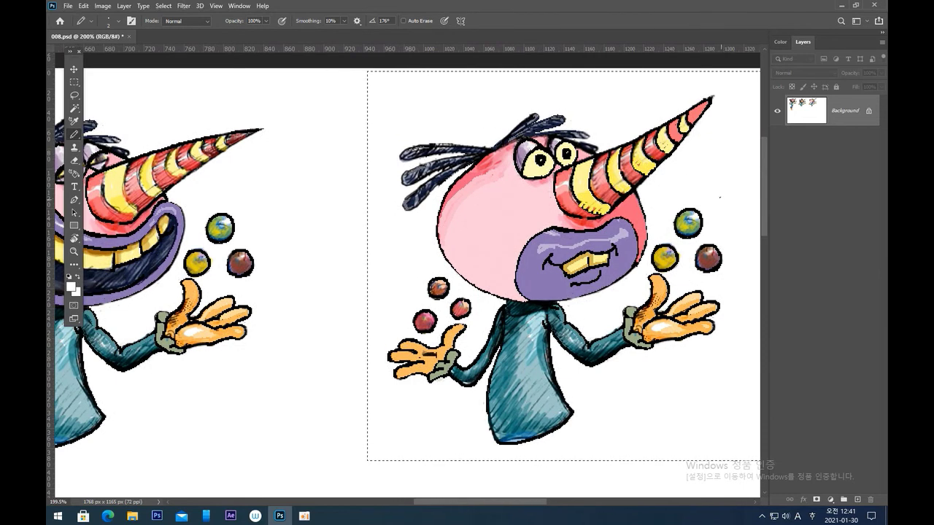
pyautogui.press(']')
pyautogui.press(']')
pyautogui.press(']')
pyautogui.press(']')
pyautogui.moveTo(680, 211)
pyautogui.mouseDown()
pyautogui.moveTo(659, 250)
pyautogui.moveTo(653, 296)
pyautogui.moveTo(667, 262)
pyautogui.moveTo(646, 277)
pyautogui.mouseUp()
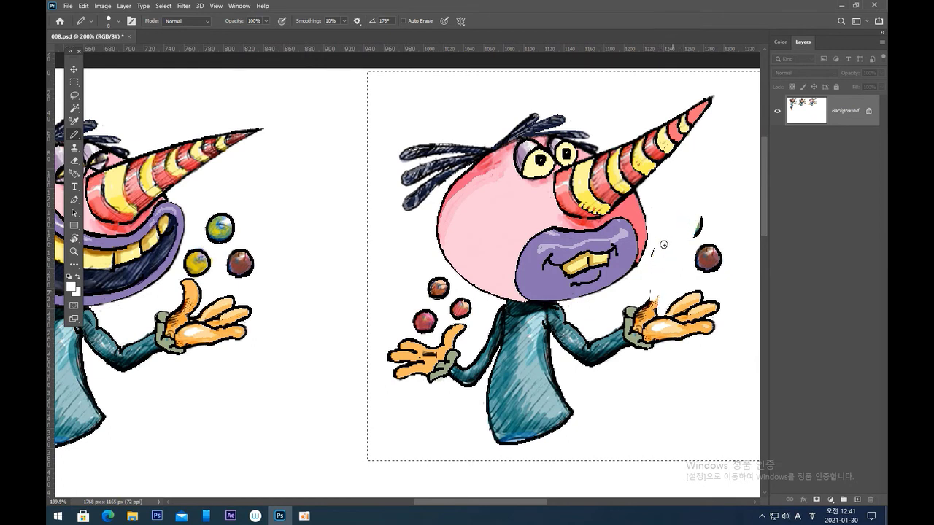
pyautogui.moveTo(690, 250)
pyautogui.mouseDown()
pyautogui.moveTo(682, 310)
pyautogui.moveTo(693, 332)
pyautogui.moveTo(711, 317)
pyautogui.moveTo(708, 353)
pyautogui.mouseUp()
pyautogui.moveTo(730, 297); pyautogui.dragTo(703, 343)
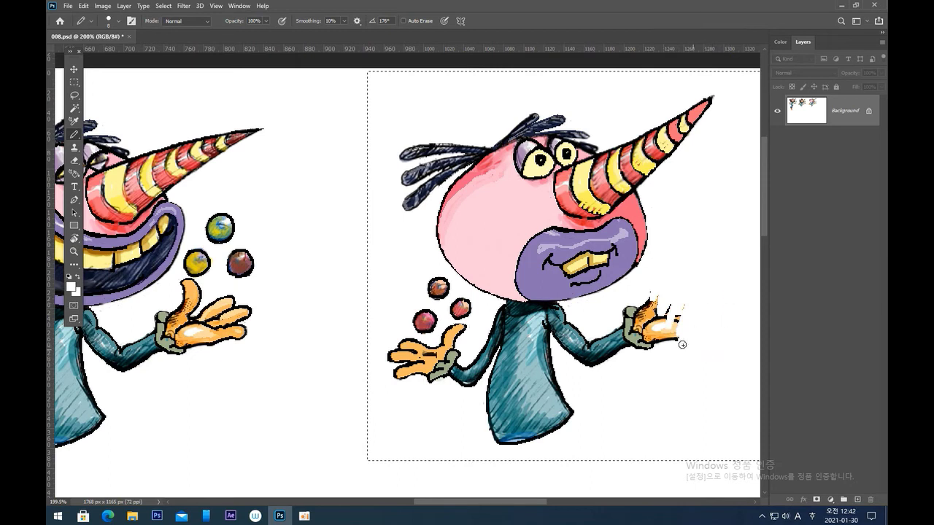
pyautogui.moveTo(653, 290)
pyautogui.mouseDown()
pyautogui.moveTo(670, 353)
pyautogui.moveTo(691, 312)
pyautogui.moveTo(667, 324)
pyautogui.moveTo(643, 308)
pyautogui.moveTo(659, 345)
pyautogui.moveTo(643, 306)
pyautogui.moveTo(660, 331)
pyautogui.mouseUp()
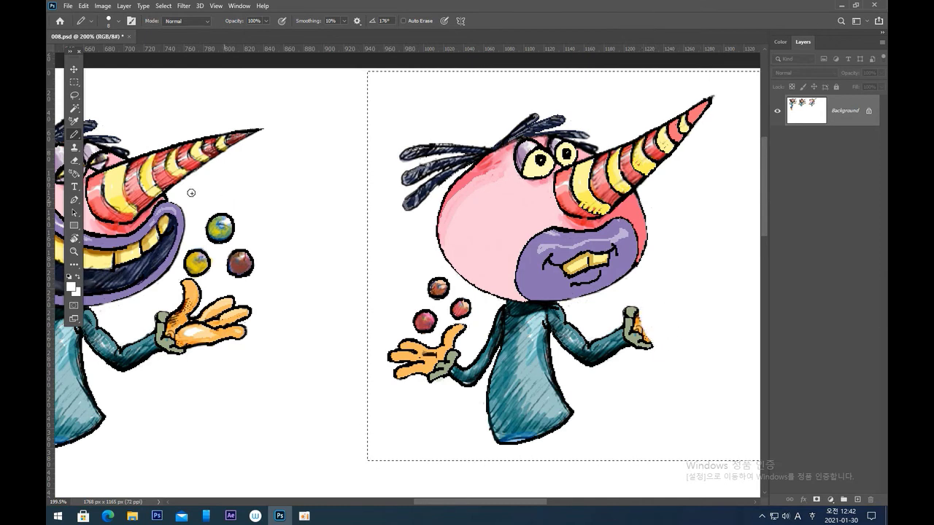
pyautogui.click(69, 277)
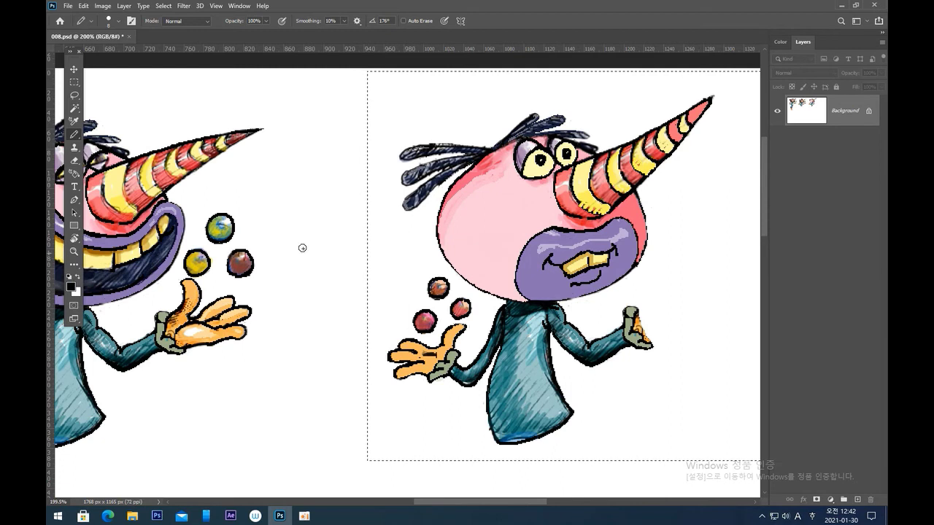
pyautogui.press('super+a')
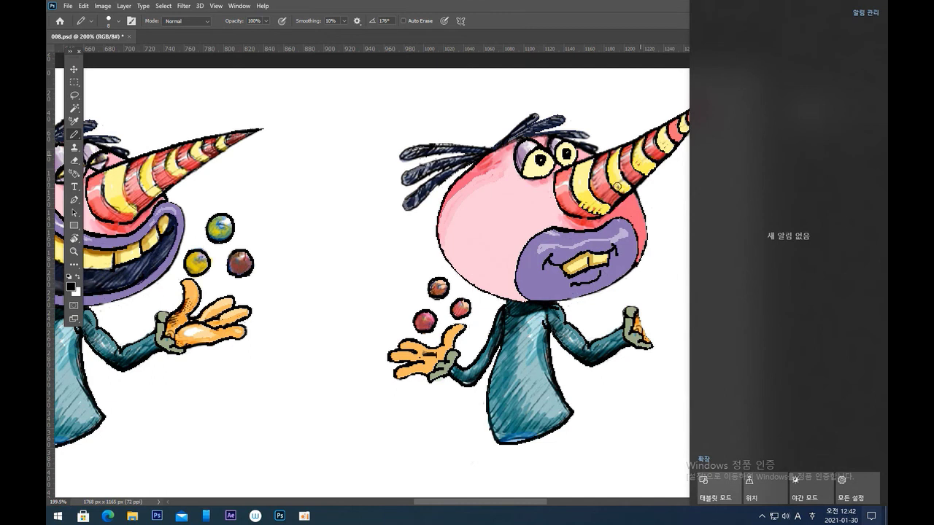
pyautogui.click(600, 13)
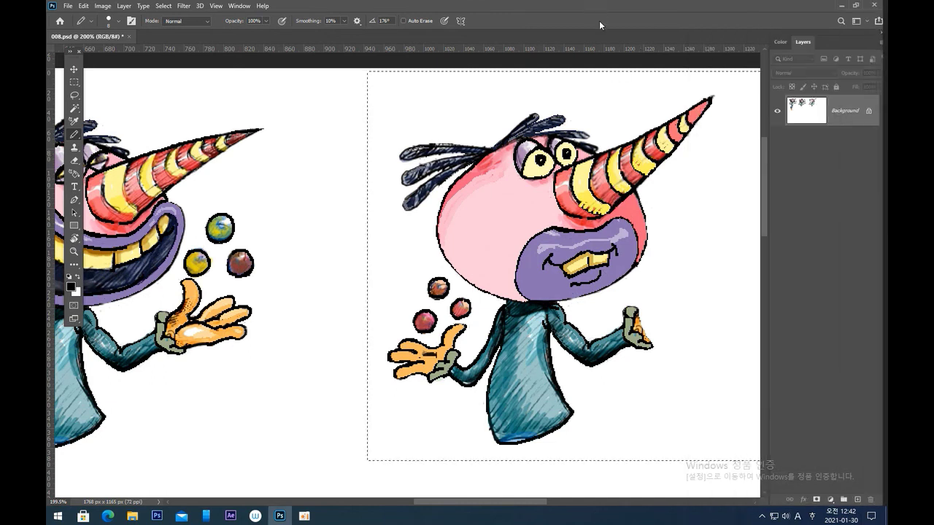
# Outline an index finger pointing at the face's edge beside the muzzle with a thin 2 px black pencil
pyautogui.press('[')
pyautogui.press('[')
pyautogui.press('[')
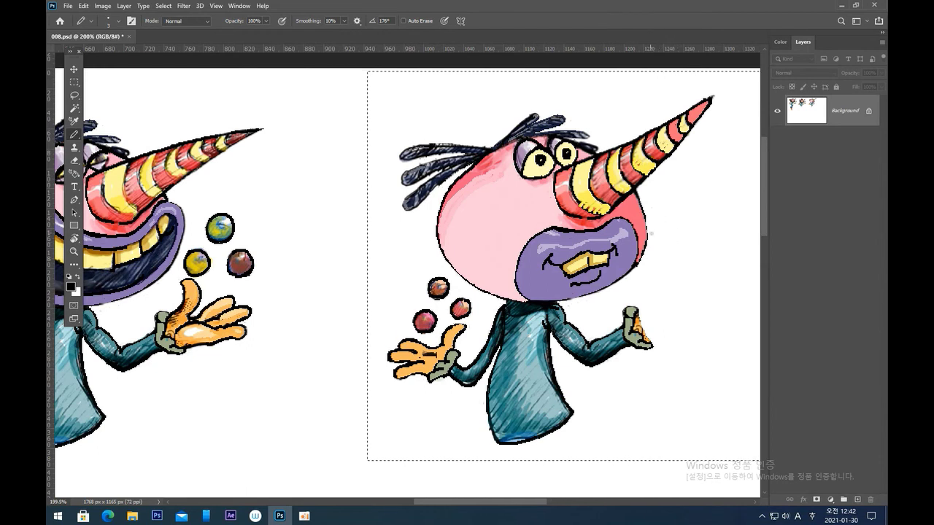
pyautogui.moveTo(646, 227); pyautogui.dragTo(664, 246)
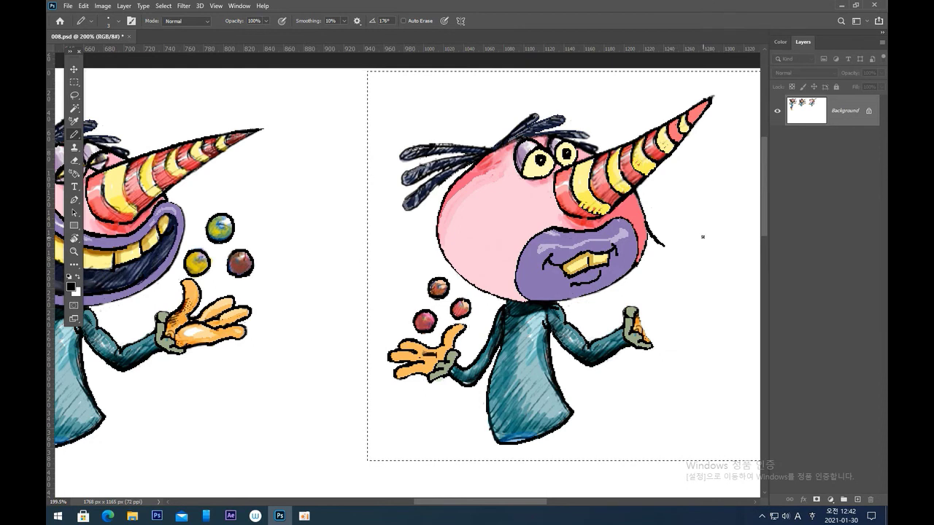
pyautogui.hotkey('ctrl', 'z')
pyautogui.moveTo(647, 227)
pyautogui.mouseDown()
pyautogui.moveTo(671, 246)
pyautogui.moveTo(670, 258)
pyautogui.mouseUp()
pyautogui.hotkey('ctrl', 'z')
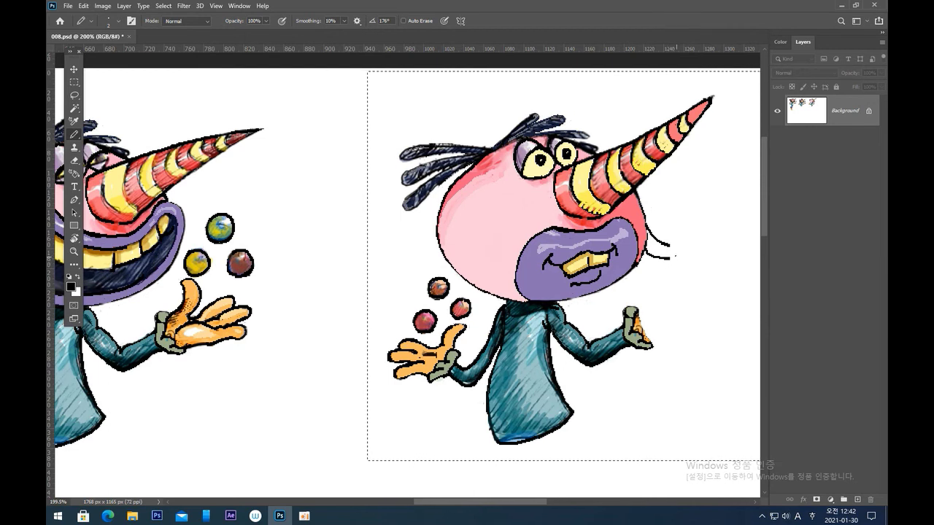
# Draw the curled fingers and the rounded back of the pointing hand in black
pyautogui.moveTo(672, 254); pyautogui.dragTo(657, 284)
pyautogui.hotkey('ctrl', 'z')
pyautogui.moveTo(675, 253); pyautogui.dragTo(666, 283)
pyautogui.hotkey('ctrl', 'z')
pyautogui.moveTo(667, 283); pyautogui.dragTo(678, 291)
pyautogui.moveTo(669, 247)
pyautogui.mouseDown()
pyautogui.moveTo(699, 286)
pyautogui.moveTo(674, 297)
pyautogui.mouseUp()
pyautogui.hotkey('ctrl', 'z')
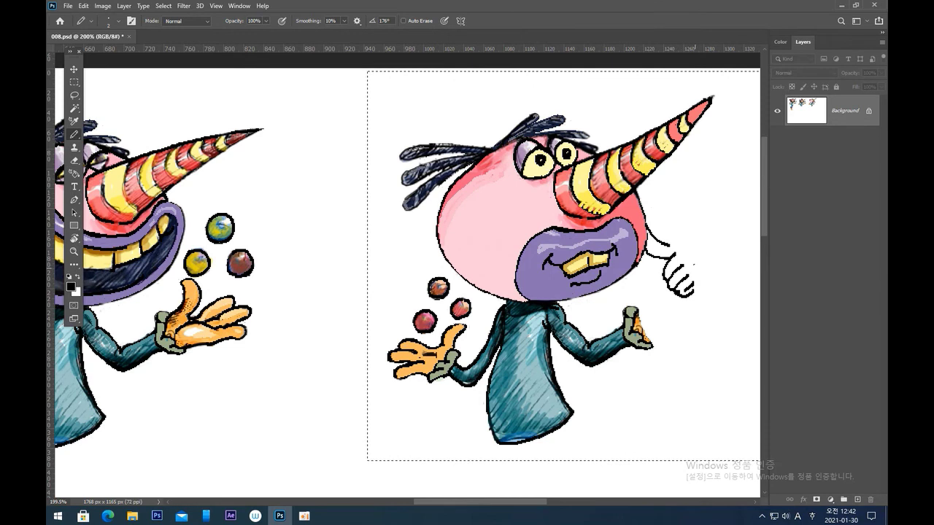
pyautogui.moveTo(669, 245); pyautogui.dragTo(700, 288)
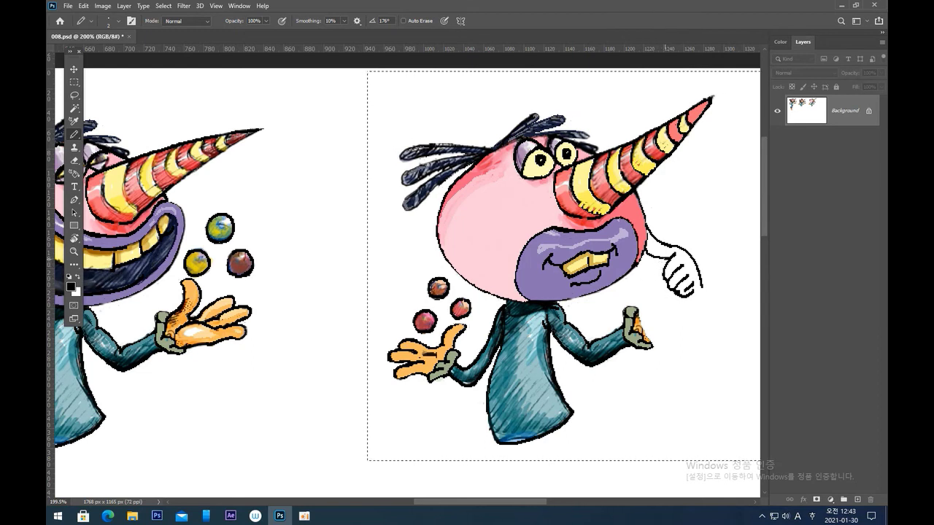
# Add the thumb below the pointing finger and outline a star-shaped cuff around the wrist
pyautogui.moveTo(665, 259); pyautogui.dragTo(645, 272)
pyautogui.hotkey('ctrl', 'z')
pyautogui.moveTo(662, 261)
pyautogui.mouseDown()
pyautogui.moveTo(652, 279)
pyautogui.moveTo(667, 287)
pyautogui.mouseUp()
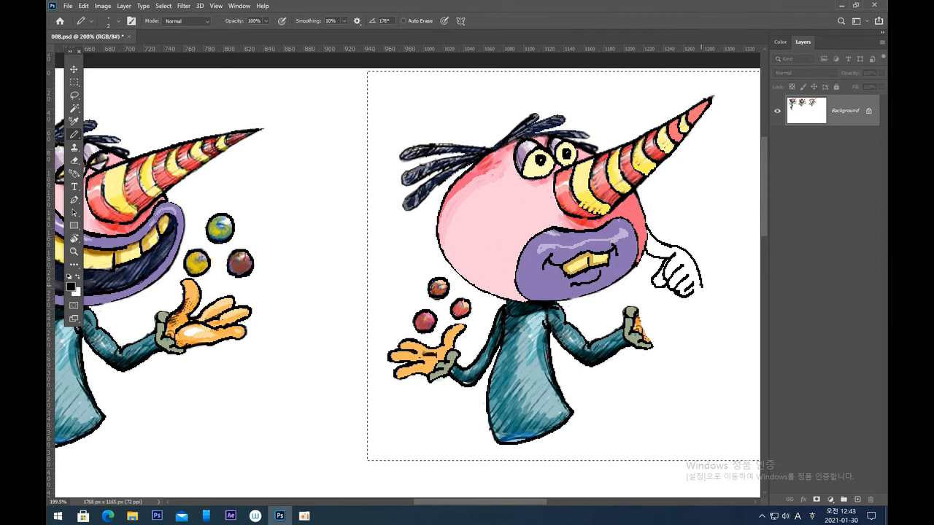
pyautogui.moveTo(697, 266); pyautogui.dragTo(719, 303)
pyautogui.moveTo(662, 289)
pyautogui.mouseDown()
pyautogui.moveTo(682, 318)
pyautogui.moveTo(702, 313)
pyautogui.moveTo(694, 314)
pyautogui.moveTo(705, 304)
pyautogui.moveTo(682, 298)
pyautogui.mouseUp()
pyautogui.hotkey('ctrl', 'z')
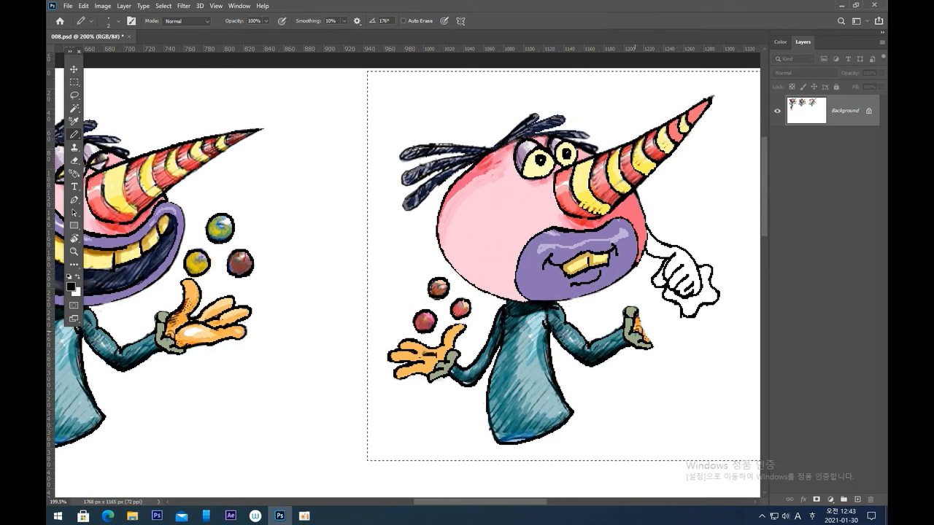
# Erase the old bent arm with its cuff and hand remnant using a white pencil enlarged to 6 px
pyautogui.press('x')
pyautogui.moveTo(554, 310)
pyautogui.mouseDown()
pyautogui.moveTo(564, 333)
pyautogui.moveTo(552, 329)
pyautogui.moveTo(567, 313)
pyautogui.moveTo(558, 306)
pyautogui.mouseUp()
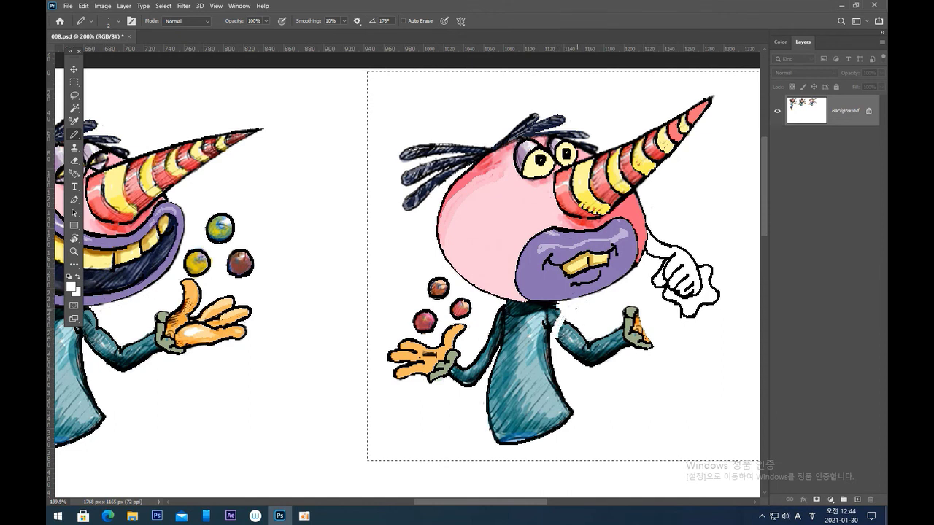
pyautogui.press(']')
pyautogui.press(']')
pyautogui.press(']')
pyautogui.press(']')
pyautogui.moveTo(566, 318)
pyautogui.mouseDown()
pyautogui.moveTo(560, 330)
pyautogui.moveTo(582, 338)
pyautogui.moveTo(586, 365)
pyautogui.moveTo(596, 342)
pyautogui.moveTo(569, 348)
pyautogui.moveTo(600, 353)
pyautogui.moveTo(606, 337)
pyautogui.mouseUp()
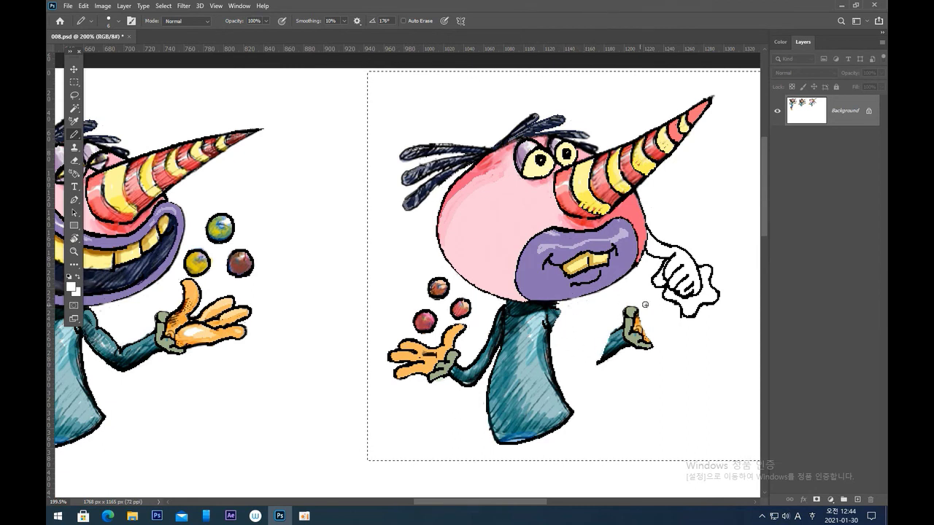
pyautogui.moveTo(633, 302)
pyautogui.mouseDown()
pyautogui.moveTo(625, 349)
pyautogui.moveTo(636, 362)
pyautogui.moveTo(652, 343)
pyautogui.moveTo(638, 348)
pyautogui.moveTo(636, 314)
pyautogui.moveTo(648, 333)
pyautogui.moveTo(617, 329)
pyautogui.moveTo(600, 356)
pyautogui.moveTo(615, 341)
pyautogui.moveTo(604, 367)
pyautogui.moveTo(608, 347)
pyautogui.moveTo(649, 339)
pyautogui.mouseUp()
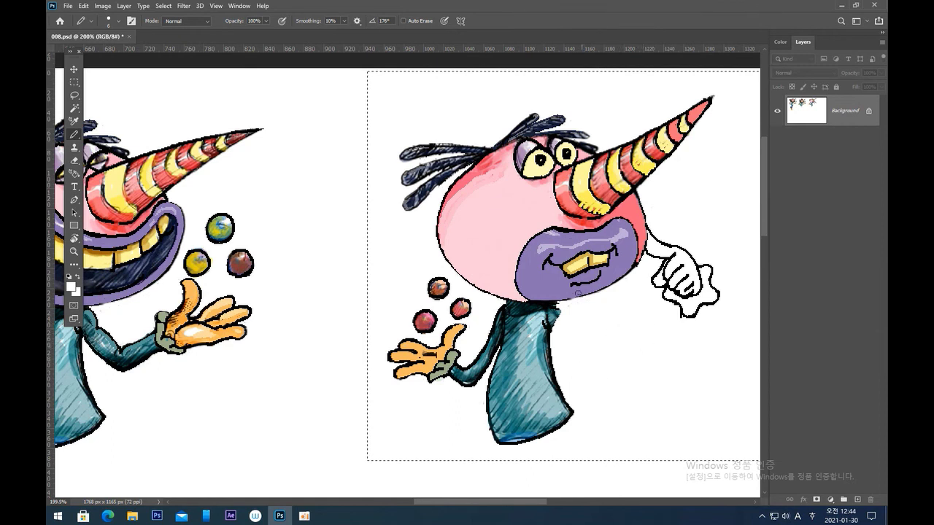
# Outline a new outstretched arm in black with a 2 px pencil, from the shoulder to the star-shaped cuff
pyautogui.click(70, 278)
pyautogui.moveTo(553, 306)
pyautogui.mouseDown()
pyautogui.moveTo(630, 307)
pyautogui.moveTo(659, 288)
pyautogui.mouseUp()
pyautogui.hotkey('ctrl', 'z')
pyautogui.hotkey('ctrl', 'z')
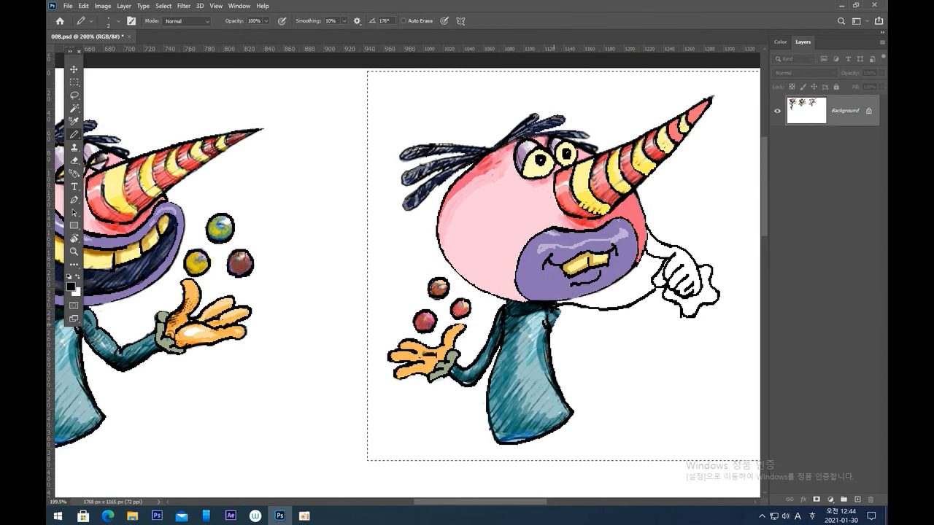
pyautogui.moveTo(552, 325); pyautogui.dragTo(645, 317)
pyautogui.hotkey('ctrl', 'z')
pyautogui.hotkey('ctrl', 'z')
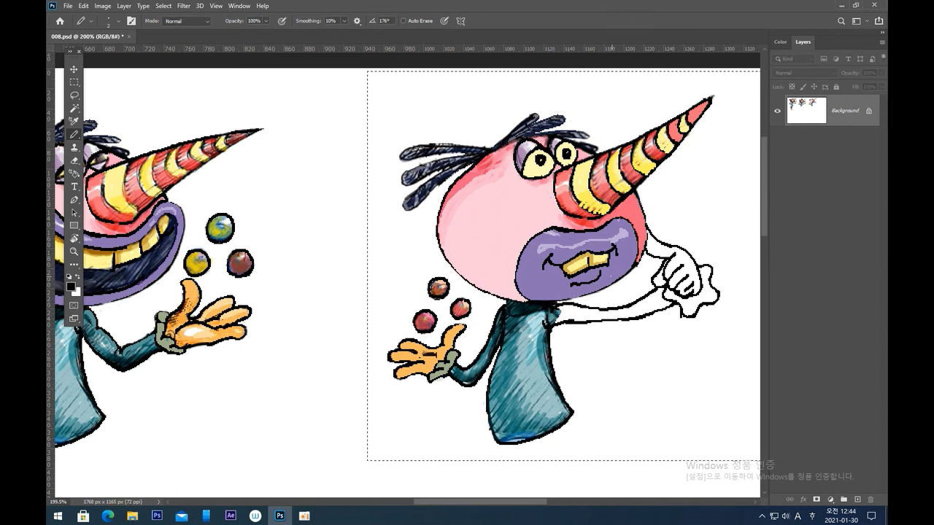
# Colour the upper part of the new sleeve light teal sampled from the body, bounding it by pencil and filling it with the Paint Bucket
pyautogui.keyDown('alt'); pyautogui.click(521, 365); pyautogui.keyUp('alt')
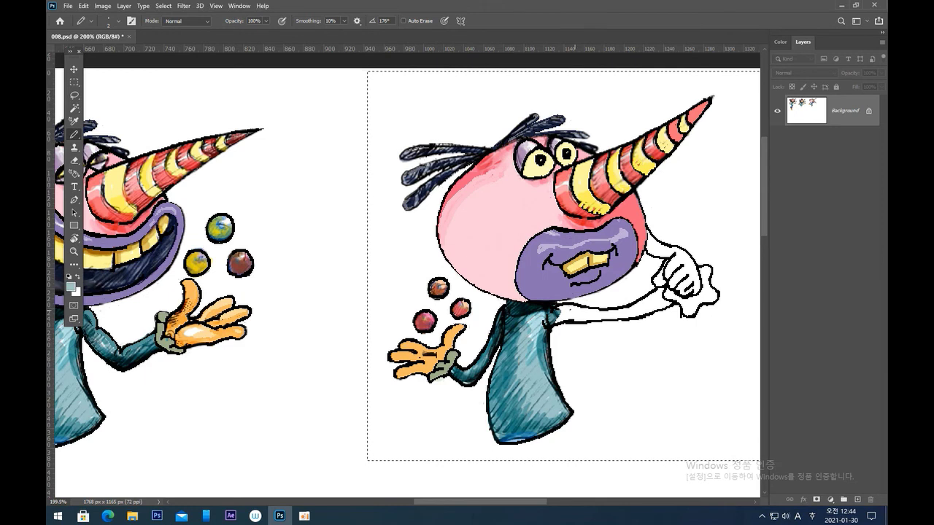
pyautogui.moveTo(560, 314); pyautogui.dragTo(586, 307)
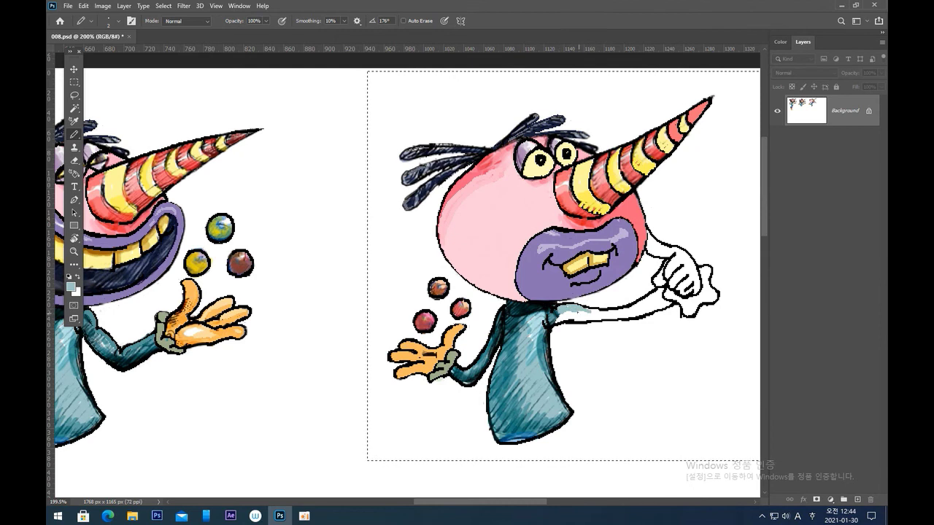
pyautogui.moveTo(576, 315); pyautogui.dragTo(654, 304)
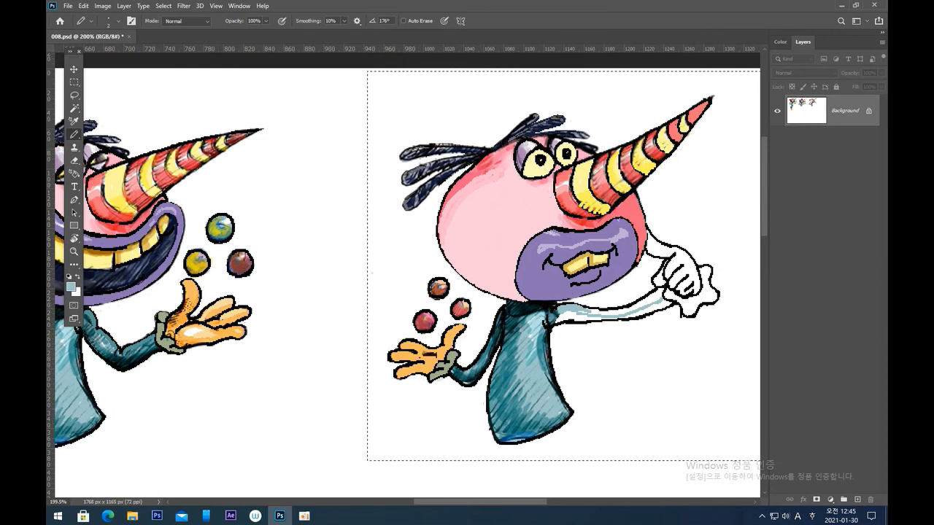
pyautogui.click(74, 264)
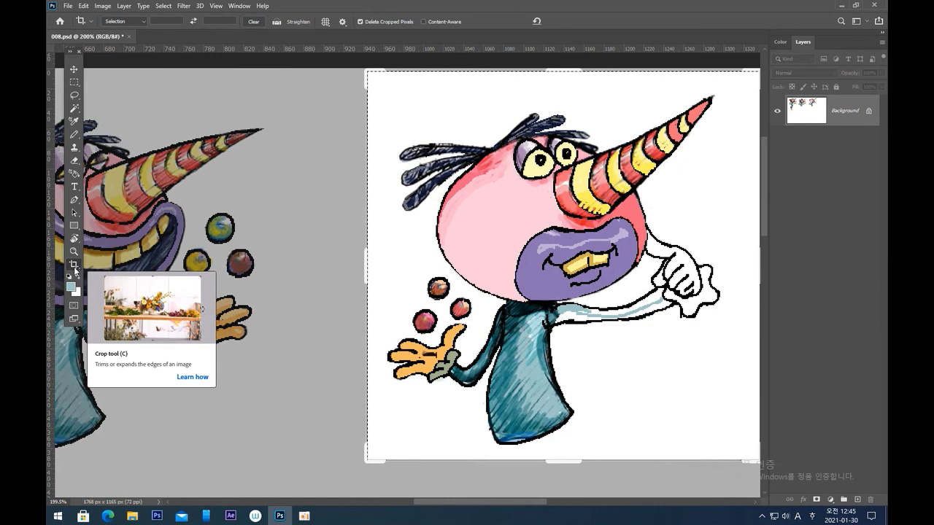
pyautogui.rightClick(76, 268)
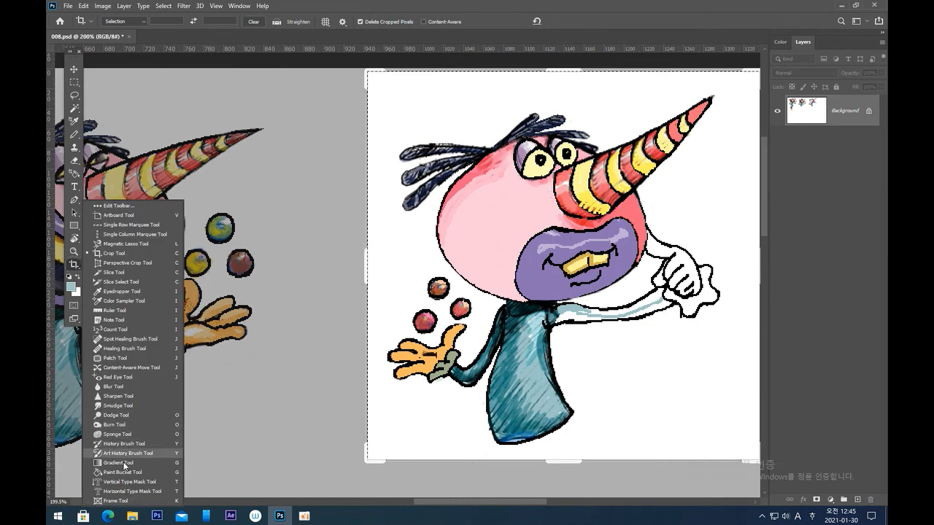
pyautogui.click(122, 472)
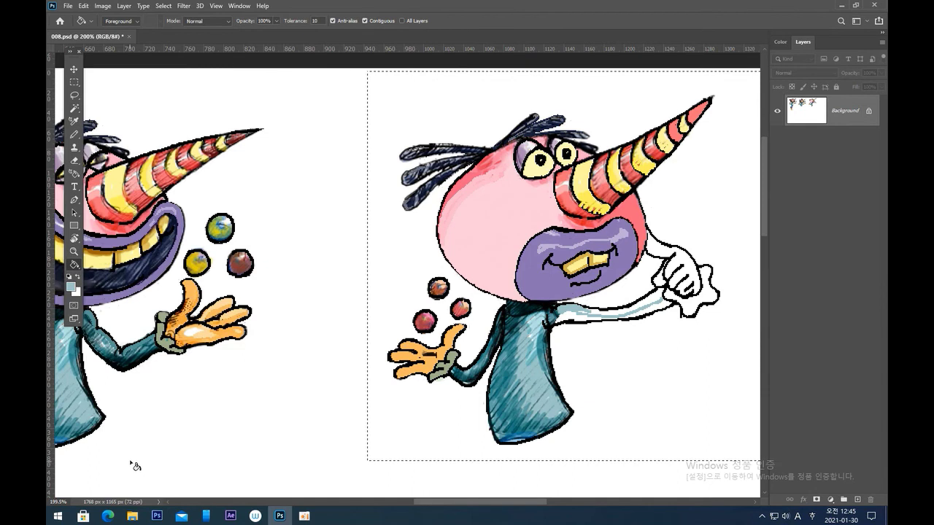
pyautogui.click(651, 304)
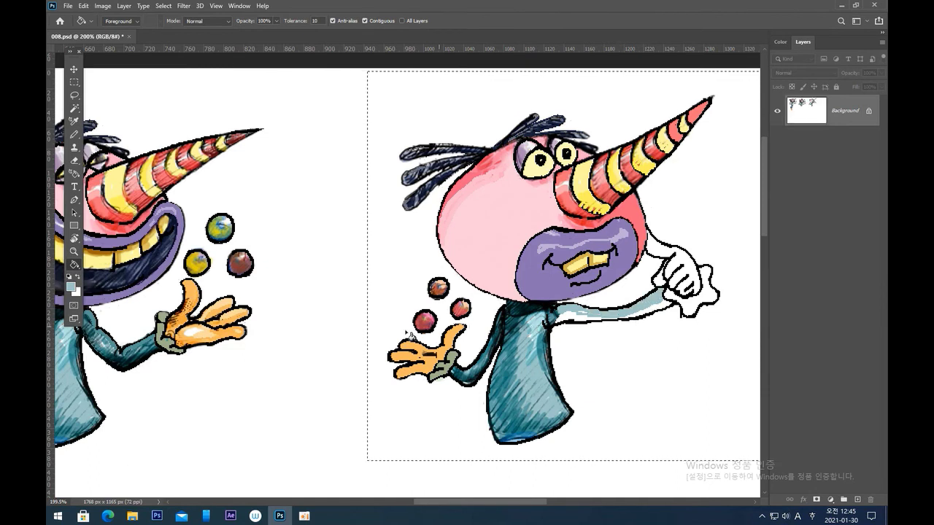
# Fill the sleeve's lower part with sampled darker teal and touch up its shading in pencil with teals from the body
pyautogui.keyDown('alt'); pyautogui.click(505, 384); pyautogui.keyUp('alt')
pyautogui.click(583, 320)
pyautogui.click(649, 318)
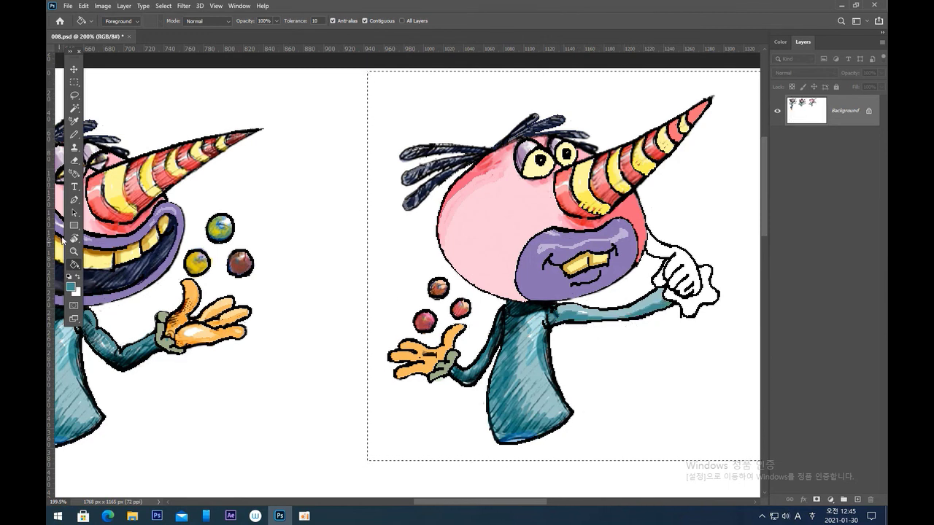
pyautogui.click(73, 134)
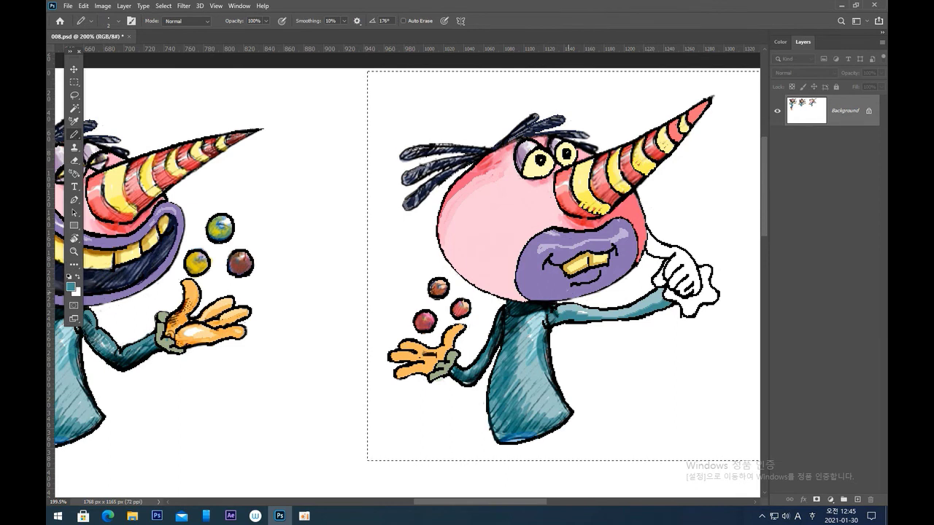
pyautogui.keyDown('alt'); pyautogui.click(577, 333); pyautogui.keyUp('alt')
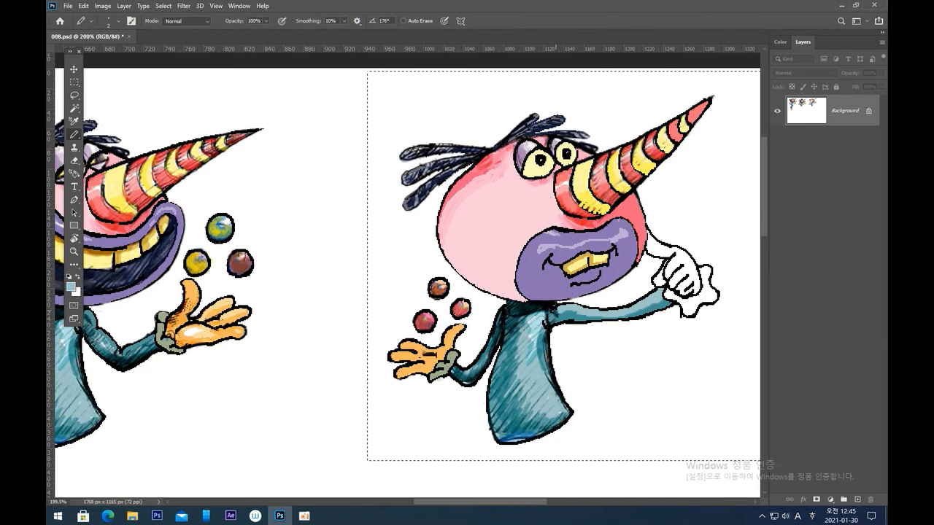
pyautogui.keyDown('alt'); pyautogui.click(551, 323); pyautogui.keyUp('alt')
pyautogui.keyDown('alt'); pyautogui.click(546, 368); pyautogui.keyUp('alt')
# Fill the star-shaped cuff with sampled grey-green and the pointing hand with orange sampled from the other hand
pyautogui.keyDown('alt'); pyautogui.click(446, 375); pyautogui.keyUp('alt')
pyautogui.press('g')
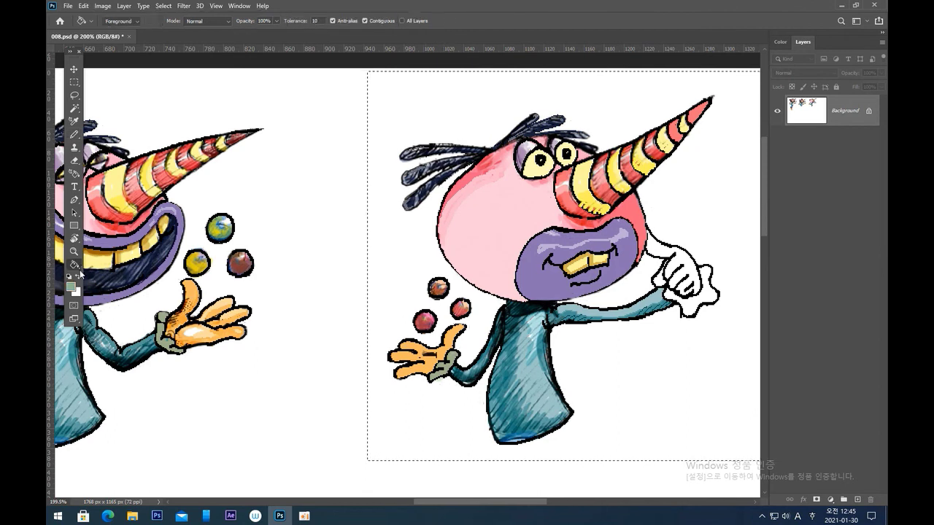
pyautogui.click(691, 306)
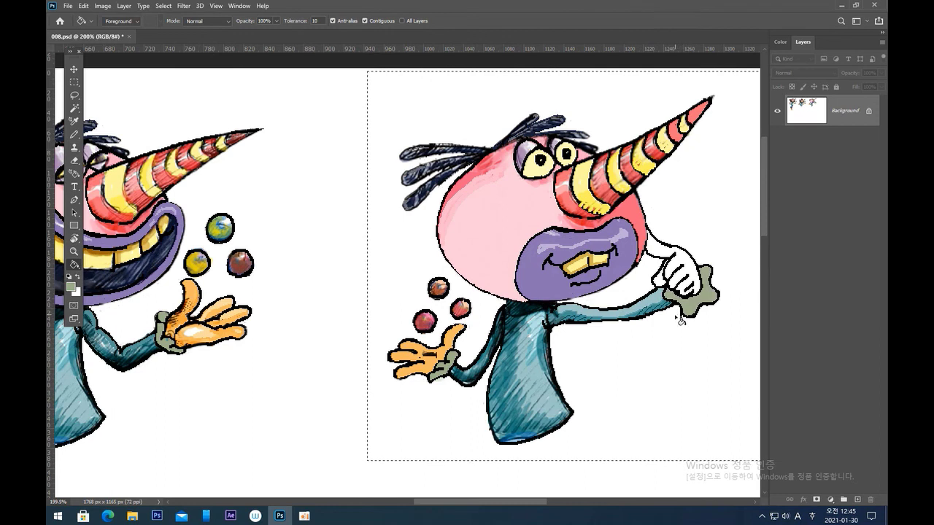
pyautogui.keyDown('alt'); pyautogui.click(450, 333); pyautogui.keyUp('alt')
pyautogui.click(666, 255)
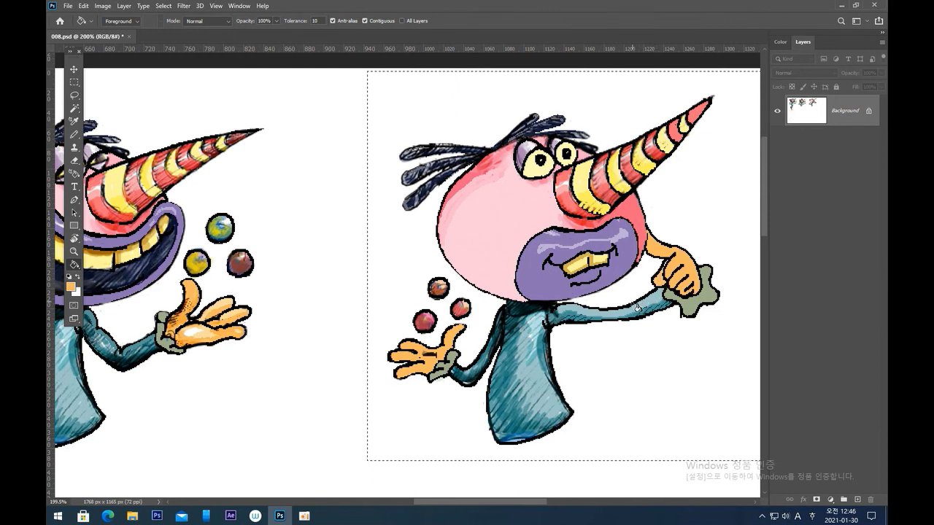
# Erase the stray black line under the star-shaped cuff with a 1 px white pencil and restore black as drawing colour
pyautogui.hotkey('ctrl', 'd')
pyautogui.hotkey('ctrl', '+')
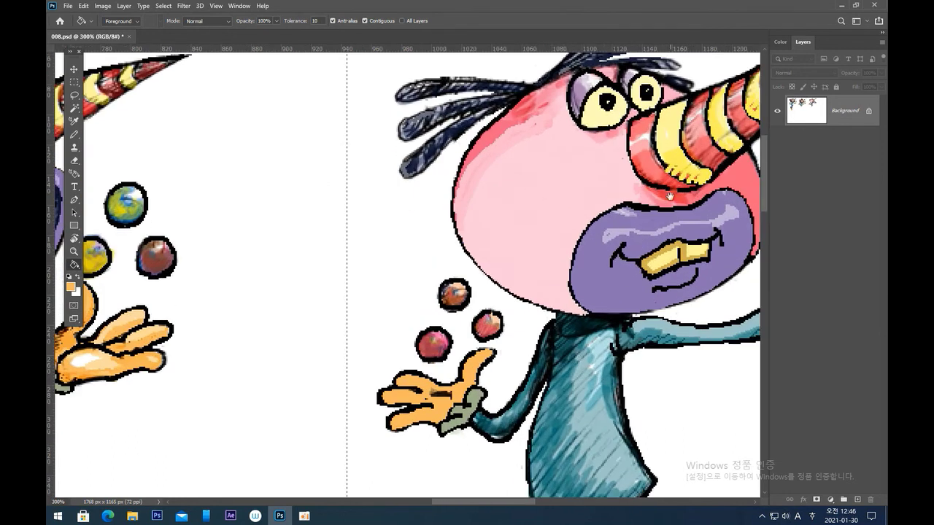
pyautogui.moveTo(626, 267); pyautogui.dragTo(377, 256)
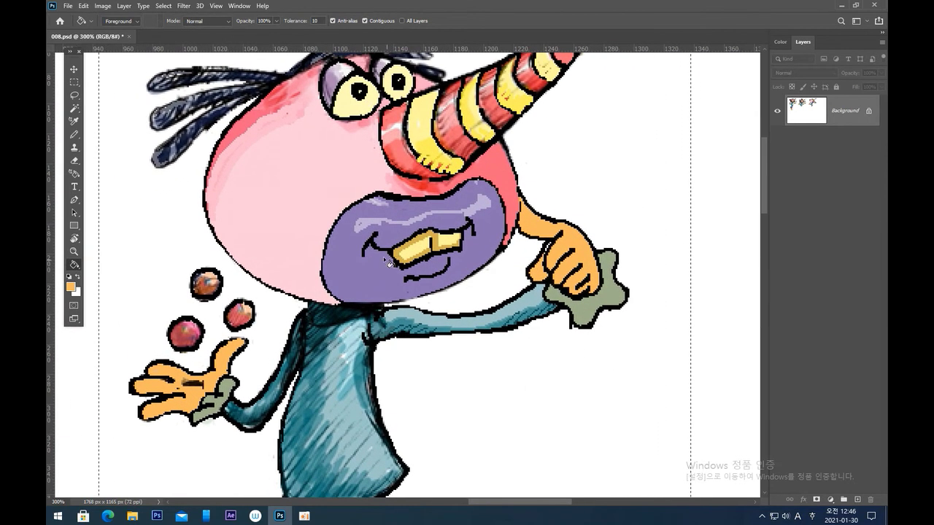
pyautogui.click(74, 134)
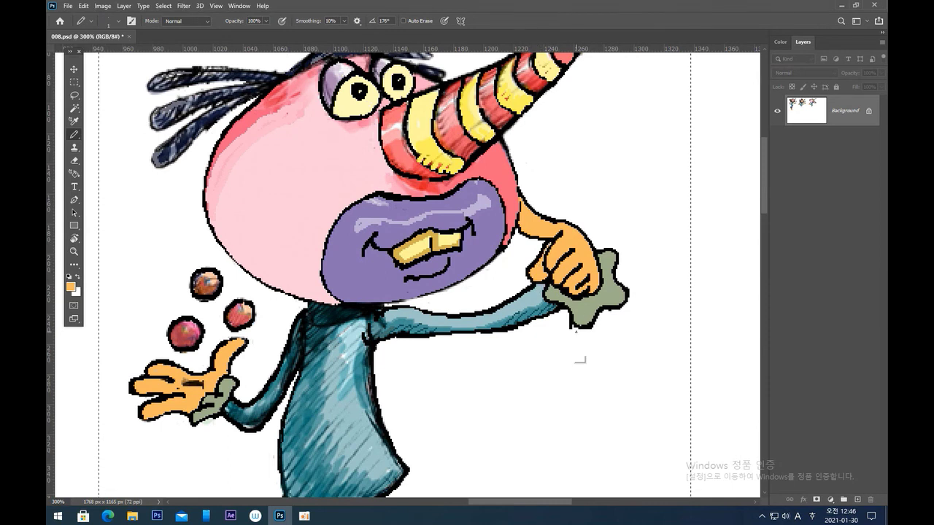
pyautogui.press('x')
pyautogui.press('d')
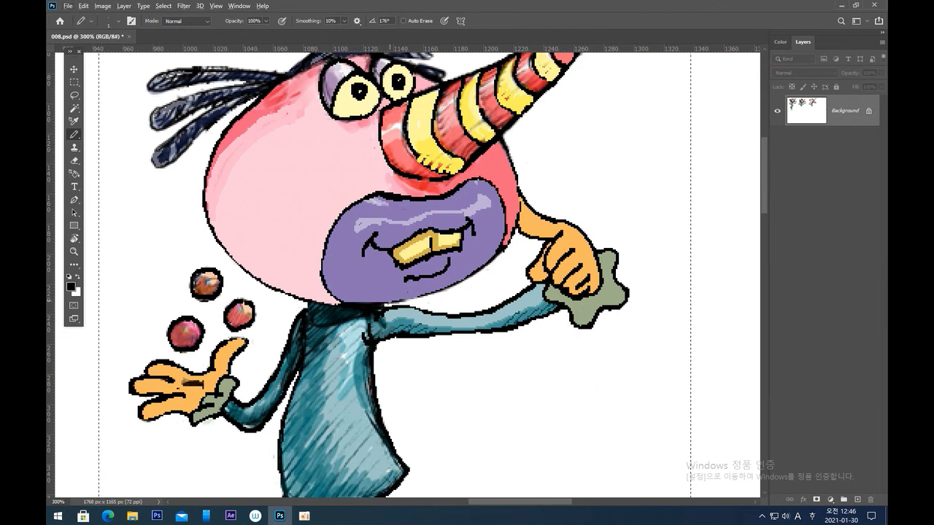
# Rotate the canvas to ink the muzzle's lower edge with a 1 px black pencil, and reset the rotation
pyautogui.moveTo(381, 306); pyautogui.dragTo(420, 296)
pyautogui.hotkey('ctrl', 'z')
pyautogui.press('r')
pyautogui.moveTo(494, 251)
pyautogui.mouseDown()
pyautogui.moveTo(396, 234)
pyautogui.moveTo(411, 229)
pyautogui.mouseUp()
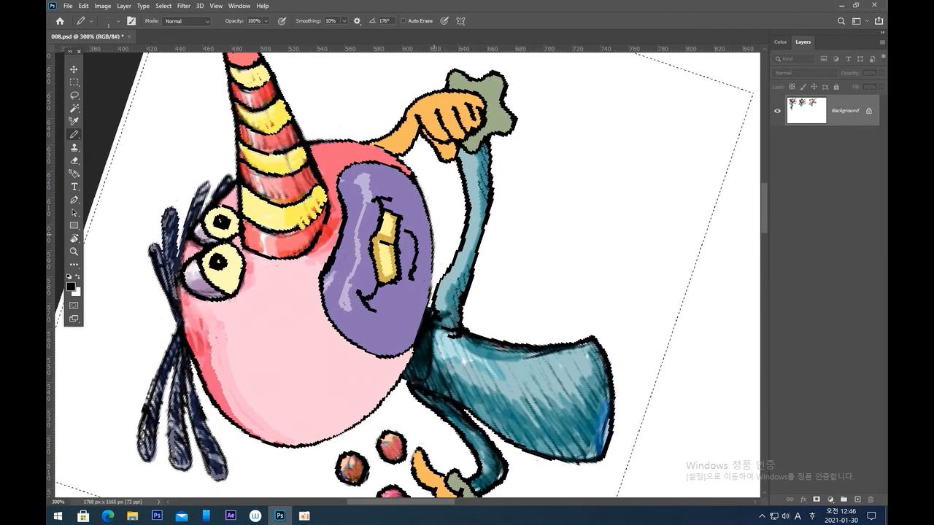
pyautogui.moveTo(436, 284); pyautogui.dragTo(432, 231)
pyautogui.hotkey('ctrl', 'z')
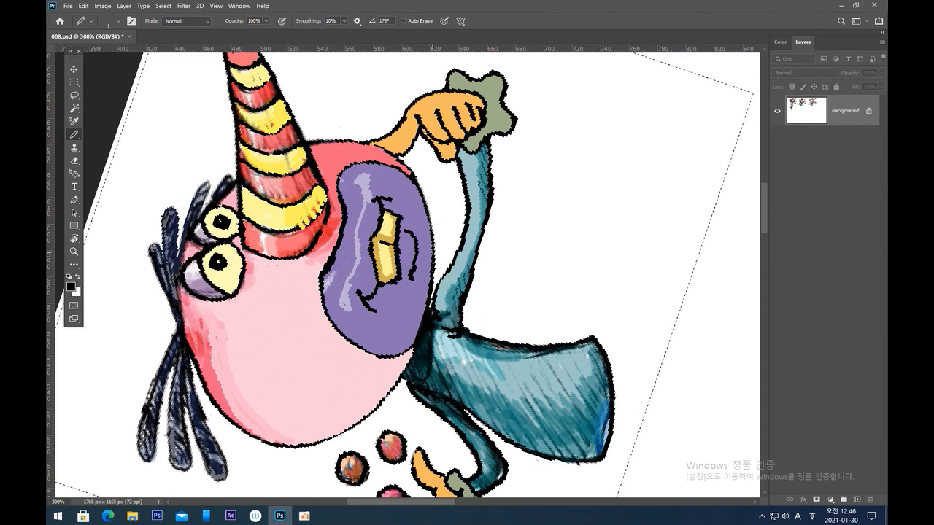
pyautogui.moveTo(431, 216); pyautogui.dragTo(435, 255)
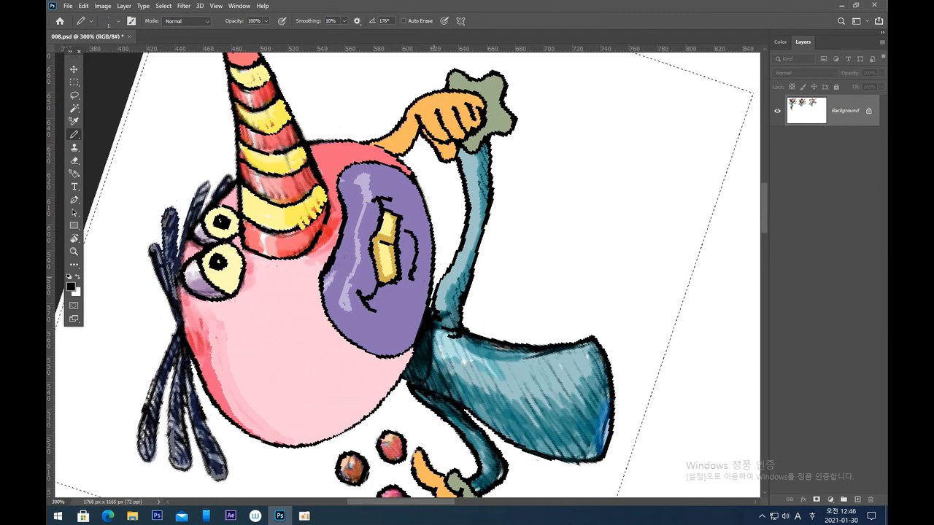
pyautogui.press('Escape')
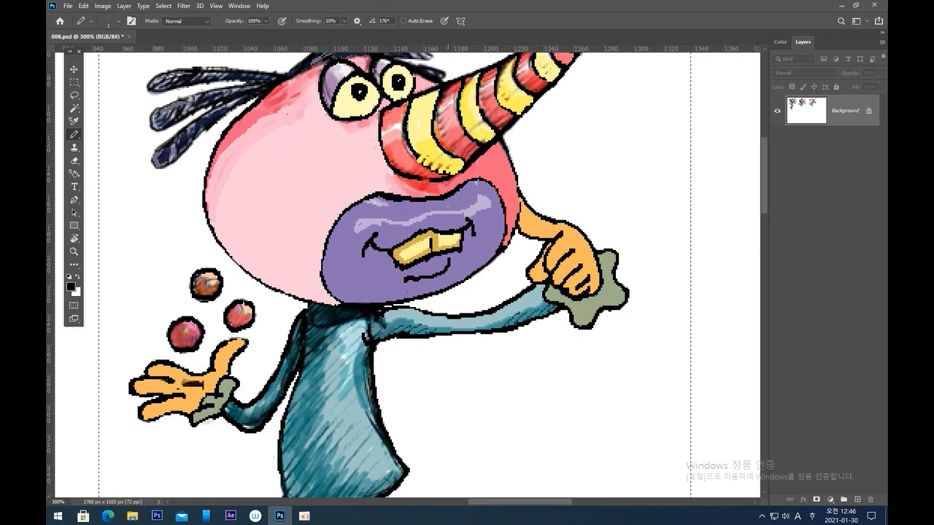
# Erase the character's old lowered arm, its open hand and the three juggling balls with a reduced eraser size
pyautogui.moveTo(519, 264)
pyautogui.mouseDown()
pyautogui.moveTo(571, 250)
pyautogui.moveTo(536, 281)
pyautogui.moveTo(553, 241)
pyautogui.mouseUp()
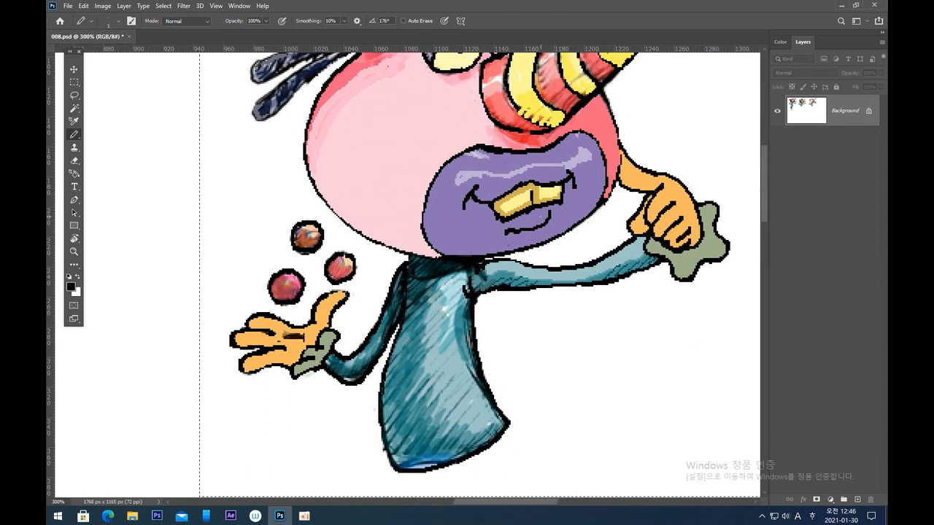
pyautogui.moveTo(518, 277); pyautogui.dragTo(521, 322)
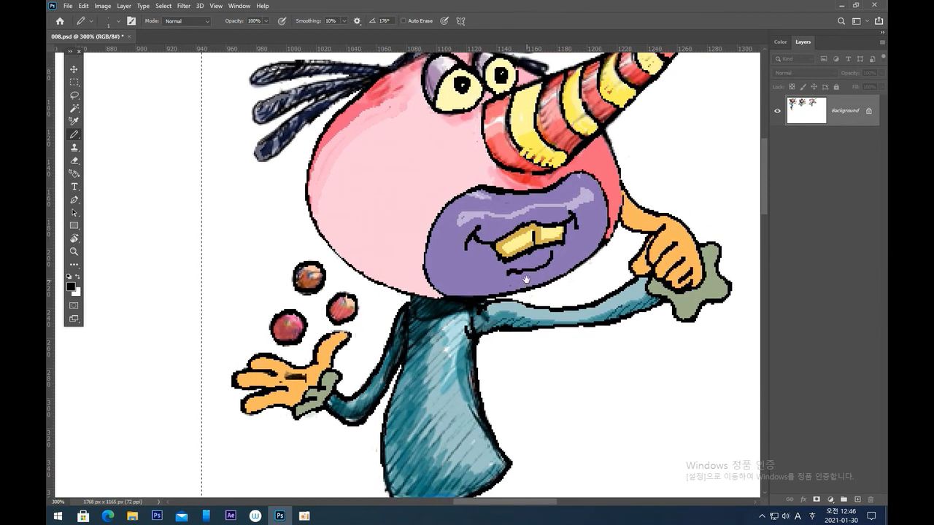
pyautogui.moveTo(521, 272); pyautogui.dragTo(526, 242)
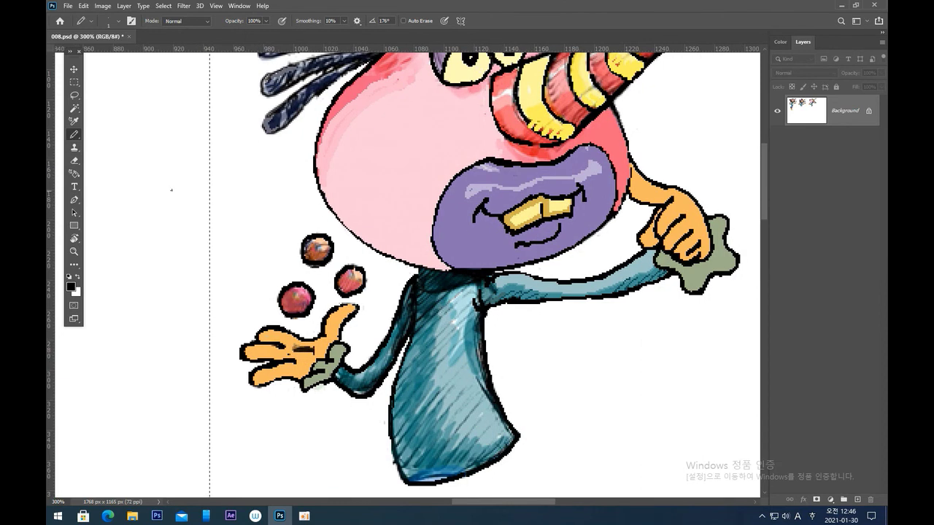
pyautogui.click(73, 160)
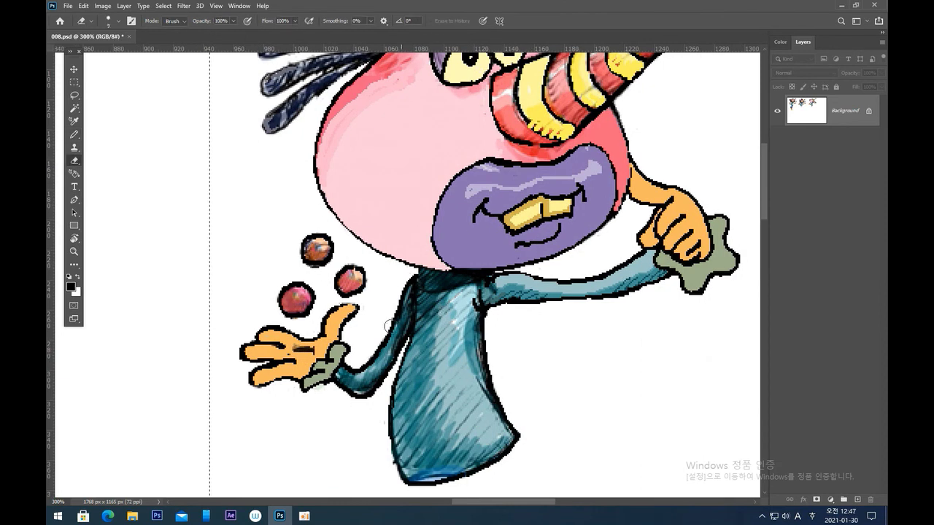
pyautogui.press('[')
pyautogui.press('[')
pyautogui.press('[')
pyautogui.moveTo(402, 294)
pyautogui.mouseDown()
pyautogui.moveTo(390, 374)
pyautogui.moveTo(391, 321)
pyautogui.moveTo(382, 382)
pyautogui.moveTo(390, 332)
pyautogui.moveTo(362, 379)
pyautogui.mouseUp()
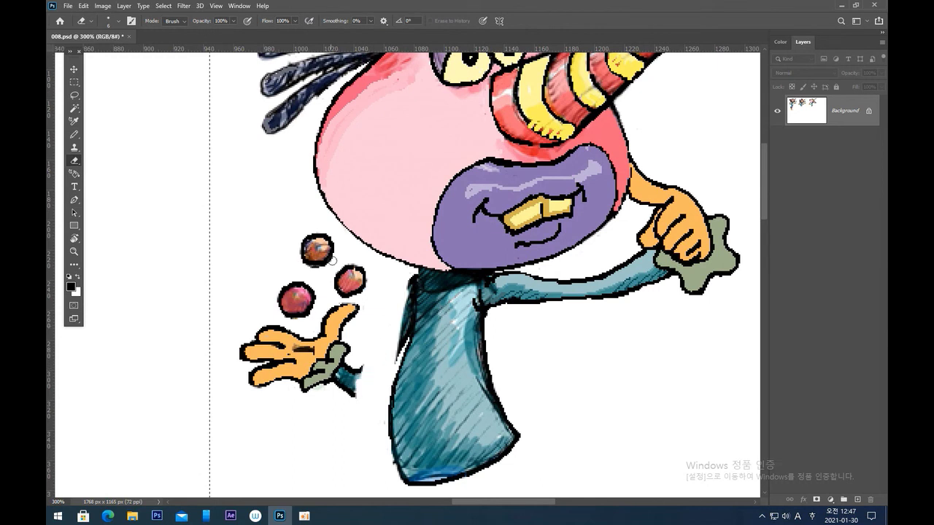
pyautogui.moveTo(307, 241)
pyautogui.mouseDown()
pyautogui.moveTo(331, 268)
pyautogui.moveTo(308, 257)
pyautogui.moveTo(323, 265)
pyautogui.moveTo(335, 243)
pyautogui.moveTo(315, 227)
pyautogui.moveTo(309, 247)
pyautogui.moveTo(329, 250)
pyautogui.moveTo(352, 299)
pyautogui.moveTo(367, 271)
pyautogui.mouseUp()
pyautogui.moveTo(347, 383)
pyautogui.mouseDown()
pyautogui.moveTo(362, 348)
pyautogui.moveTo(316, 392)
pyautogui.moveTo(308, 385)
pyautogui.mouseUp()
pyautogui.moveTo(340, 312)
pyautogui.mouseDown()
pyautogui.moveTo(320, 409)
pyautogui.moveTo(325, 383)
pyautogui.moveTo(301, 420)
pyautogui.moveTo(299, 372)
pyautogui.moveTo(319, 368)
pyautogui.moveTo(340, 317)
pyautogui.moveTo(337, 351)
pyautogui.moveTo(323, 365)
pyautogui.moveTo(303, 354)
pyautogui.moveTo(286, 384)
pyautogui.moveTo(276, 374)
pyautogui.moveTo(248, 403)
pyautogui.moveTo(263, 309)
pyautogui.moveTo(279, 291)
pyautogui.moveTo(307, 281)
pyautogui.moveTo(247, 337)
pyautogui.moveTo(256, 339)
pyautogui.moveTo(258, 388)
pyautogui.moveTo(277, 385)
pyautogui.moveTo(308, 343)
pyautogui.mouseUp()
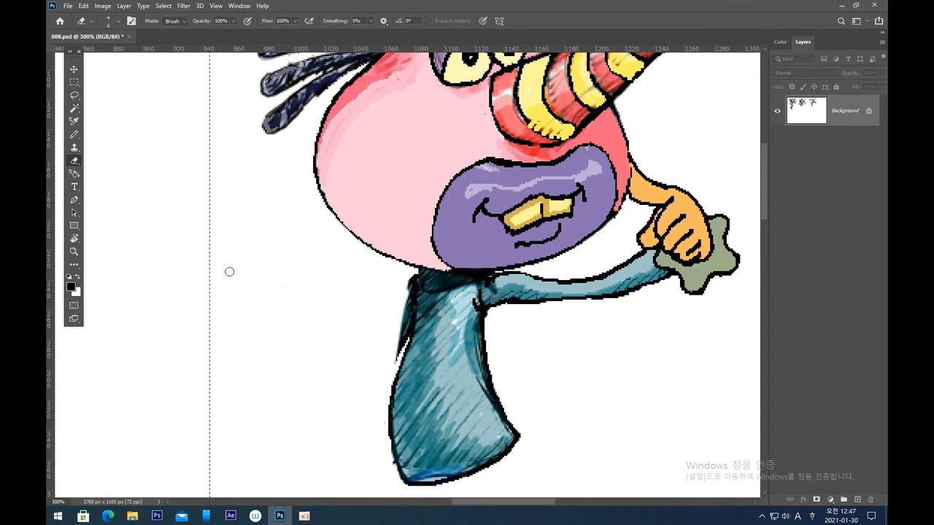
# Outline a pointing finger over the character's pink cheek with a 2 px black pencil, redrawing strokes that miss
pyautogui.press('b')
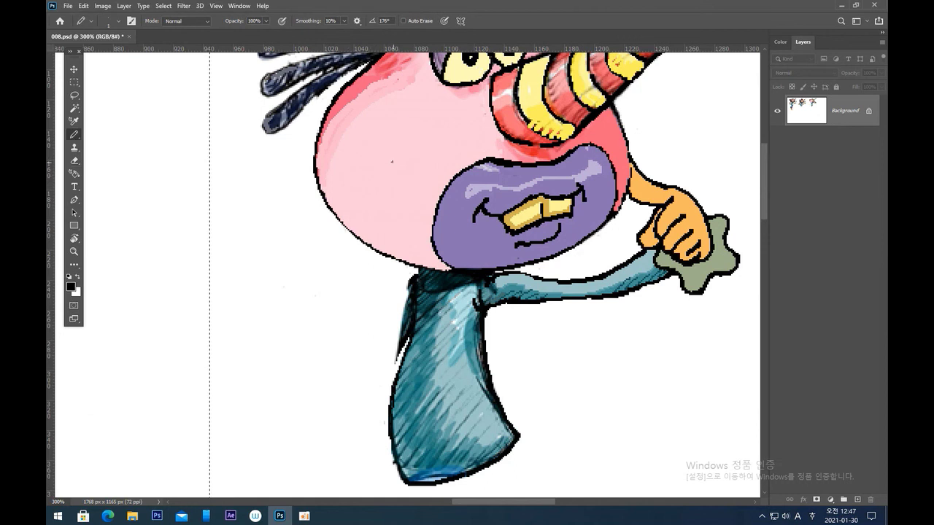
pyautogui.moveTo(389, 158); pyautogui.dragTo(392, 193)
pyautogui.hotkey('ctrl', 'z')
pyautogui.moveTo(390, 155); pyautogui.dragTo(398, 193)
pyautogui.hotkey('ctrl', 'z')
pyautogui.hotkey('ctrl', 'z')
pyautogui.moveTo(390, 156); pyautogui.dragTo(399, 199)
pyautogui.moveTo(386, 160); pyautogui.dragTo(315, 225)
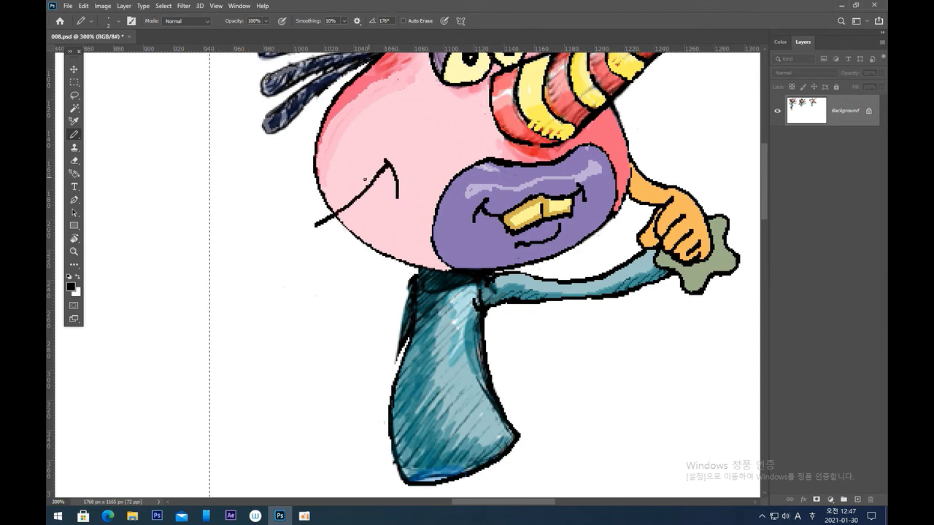
pyautogui.hotkey('ctrl', 'z')
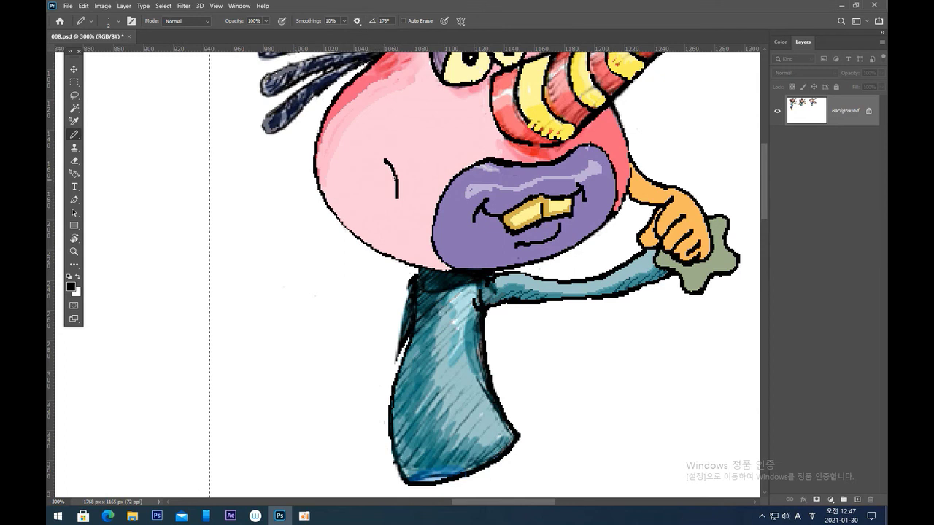
pyautogui.moveTo(397, 182); pyautogui.dragTo(356, 217)
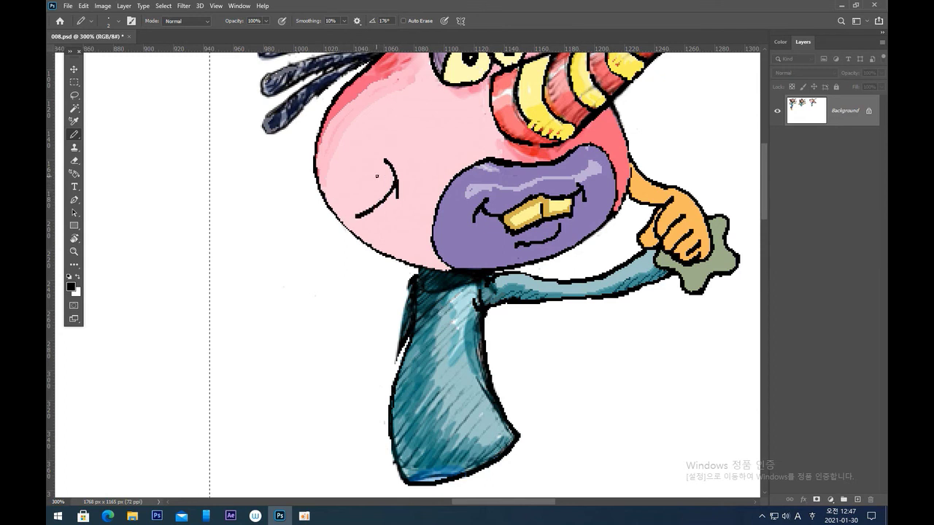
pyautogui.moveTo(384, 160); pyautogui.dragTo(343, 209)
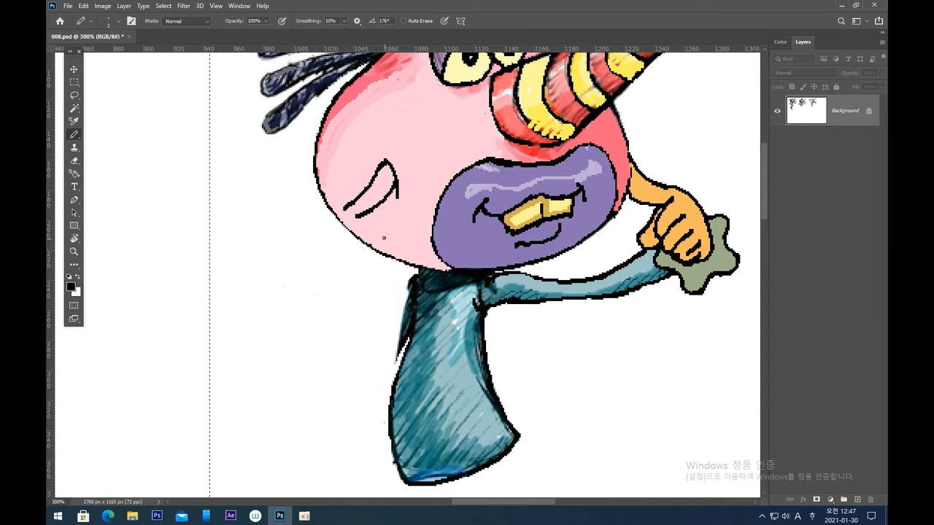
# Draw the curled fingers and the rounded back of the fist below the pointing finger in black pencil
pyautogui.moveTo(359, 216)
pyautogui.mouseDown()
pyautogui.moveTo(370, 239)
pyautogui.moveTo(364, 261)
pyautogui.moveTo(365, 252)
pyautogui.mouseUp()
pyautogui.hotkey('ctrl', 'z')
pyautogui.moveTo(345, 259); pyautogui.dragTo(365, 278)
pyautogui.moveTo(349, 212); pyautogui.dragTo(321, 260)
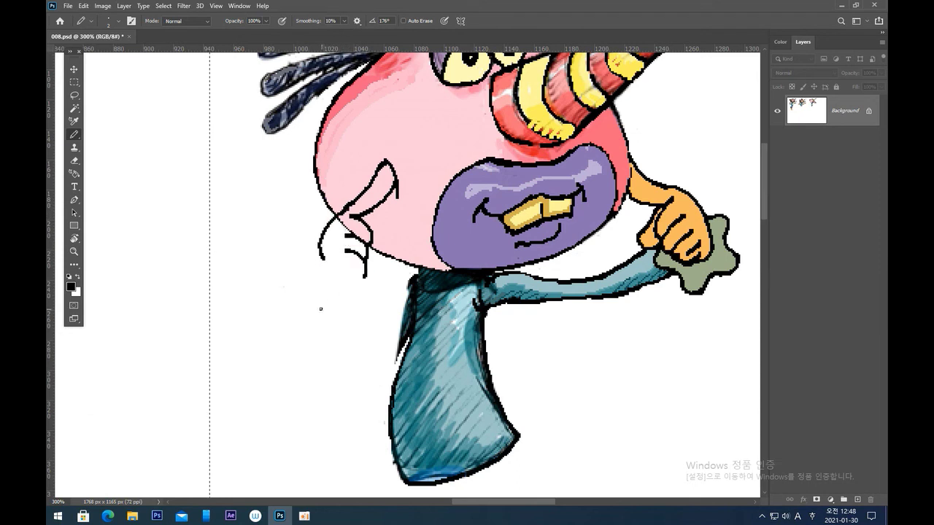
pyautogui.moveTo(373, 244); pyautogui.dragTo(379, 264)
pyautogui.hotkey('ctrl', 'z')
pyautogui.moveTo(372, 239)
pyautogui.mouseDown()
pyautogui.moveTo(383, 255)
pyautogui.moveTo(370, 266)
pyautogui.mouseUp()
pyautogui.moveTo(342, 273); pyautogui.dragTo(360, 275)
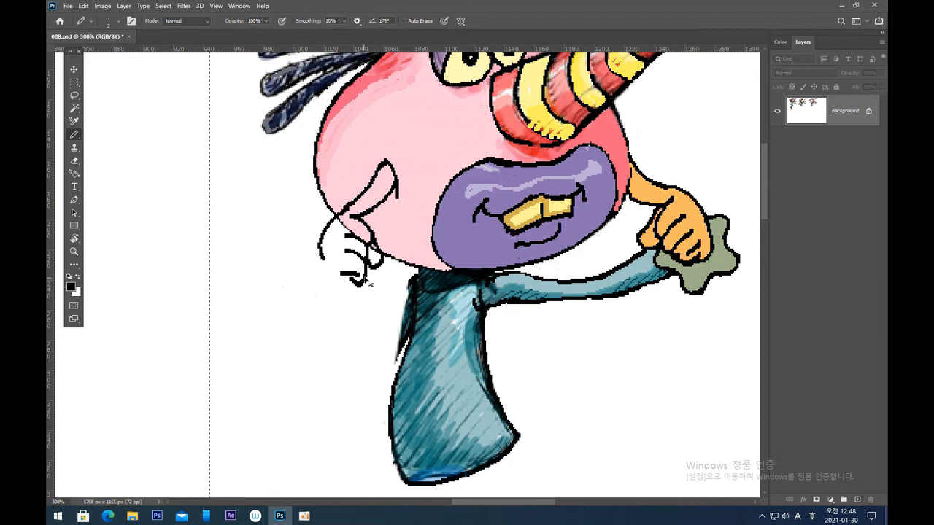
pyautogui.moveTo(364, 275)
pyautogui.mouseDown()
pyautogui.moveTo(357, 286)
pyautogui.moveTo(349, 280)
pyautogui.mouseUp()
pyautogui.moveTo(321, 242)
pyautogui.mouseDown()
pyautogui.moveTo(344, 284)
pyautogui.moveTo(360, 282)
pyautogui.mouseUp()
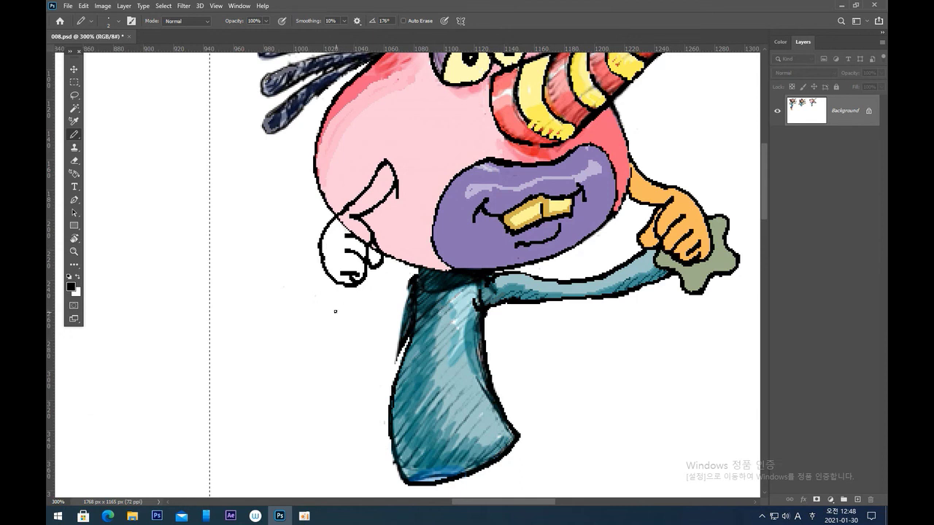
# Outline a wavy cuff around the new fist and a short bent sleeve joining it to the shoulder
pyautogui.moveTo(329, 217)
pyautogui.mouseDown()
pyautogui.moveTo(289, 282)
pyautogui.moveTo(303, 269)
pyautogui.moveTo(335, 293)
pyautogui.moveTo(359, 295)
pyautogui.moveTo(337, 288)
pyautogui.moveTo(348, 319)
pyautogui.moveTo(355, 307)
pyautogui.moveTo(345, 307)
pyautogui.moveTo(359, 289)
pyautogui.mouseUp()
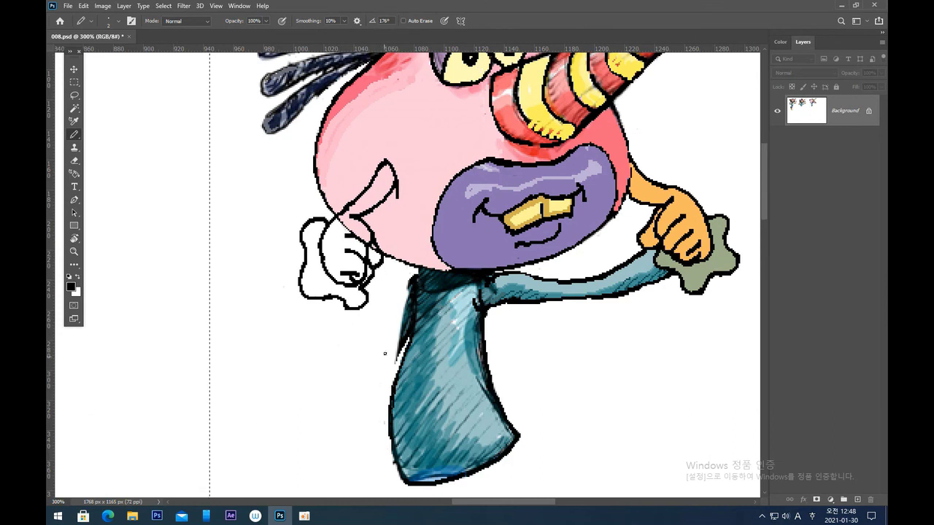
pyautogui.moveTo(396, 284); pyautogui.dragTo(417, 272)
pyautogui.moveTo(326, 303)
pyautogui.mouseDown()
pyautogui.moveTo(367, 334)
pyautogui.moveTo(405, 305)
pyautogui.mouseUp()
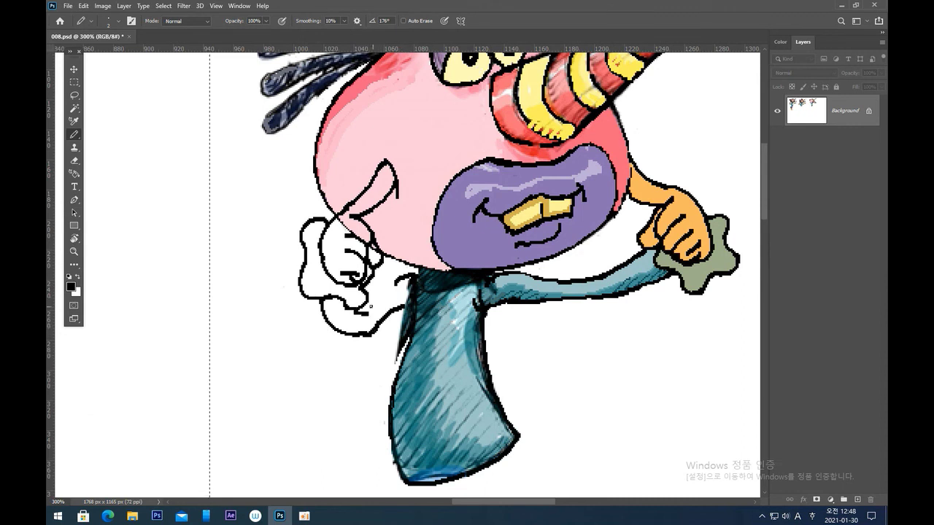
pyautogui.moveTo(362, 312); pyautogui.dragTo(397, 282)
pyautogui.hotkey('ctrl', 'z')
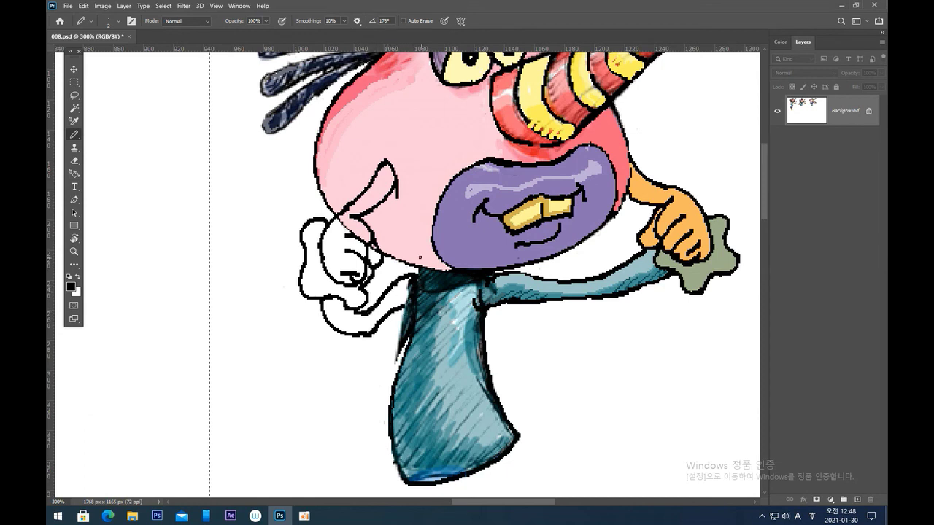
pyautogui.hotkey('ctrl', 'z')
pyautogui.moveTo(369, 313); pyautogui.dragTo(398, 283)
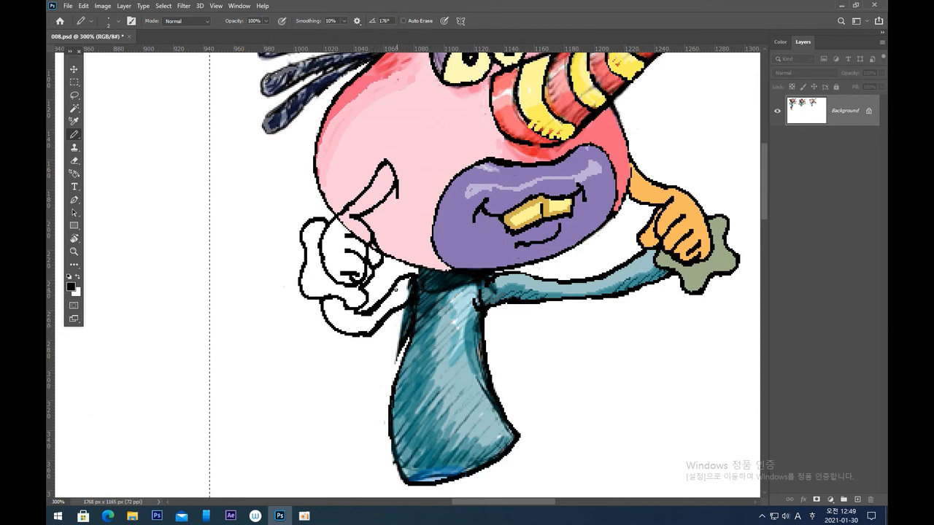
# Draw the new sleeve's shading boundary in pencil with darker teal sampled from the opposite sleeve
pyautogui.keyDown('alt'); pyautogui.click(508, 313); pyautogui.keyUp('alt')
pyautogui.moveTo(402, 299); pyautogui.dragTo(371, 332)
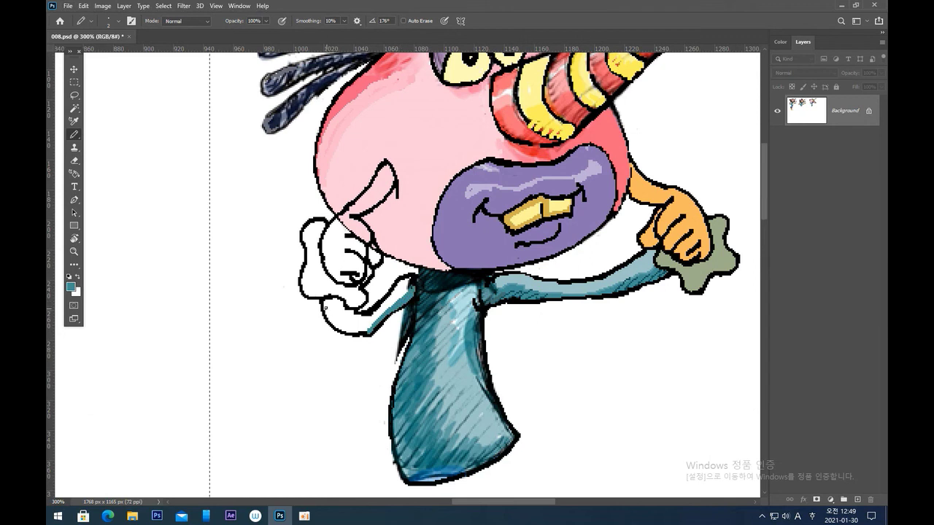
pyautogui.moveTo(326, 299)
pyautogui.mouseDown()
pyautogui.moveTo(370, 328)
pyautogui.moveTo(378, 320)
pyautogui.mouseUp()
# Paint over the old arm's remnants beside the body and the face outline crossing the hand with sampled white
pyautogui.keyDown('alt'); pyautogui.click(387, 338); pyautogui.keyUp('alt')
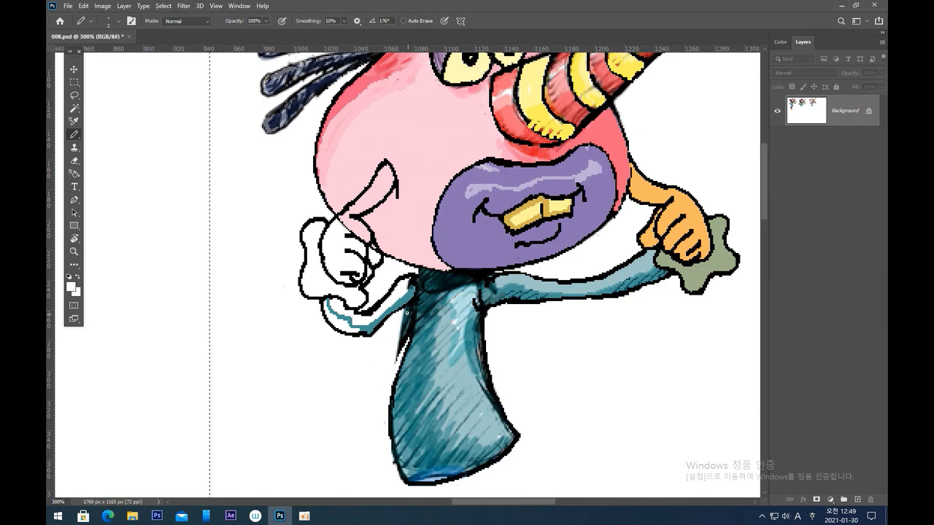
pyautogui.moveTo(412, 307); pyautogui.dragTo(398, 356)
pyautogui.moveTo(412, 309); pyautogui.dragTo(379, 380)
pyautogui.moveTo(412, 303); pyautogui.dragTo(399, 344)
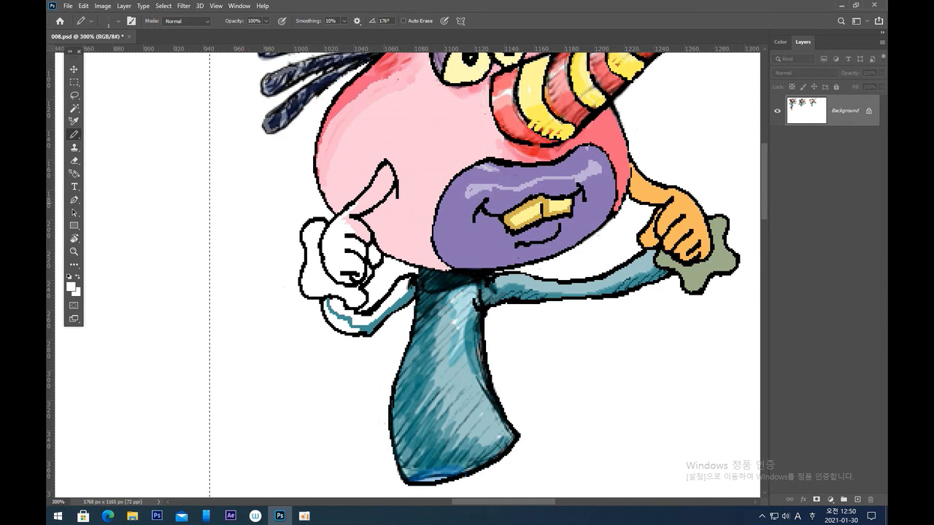
# Fill all parts of the new pointing hand with orange sampled from the other hand
pyautogui.keyDown('alt'); pyautogui.click(679, 232); pyautogui.keyUp('alt')
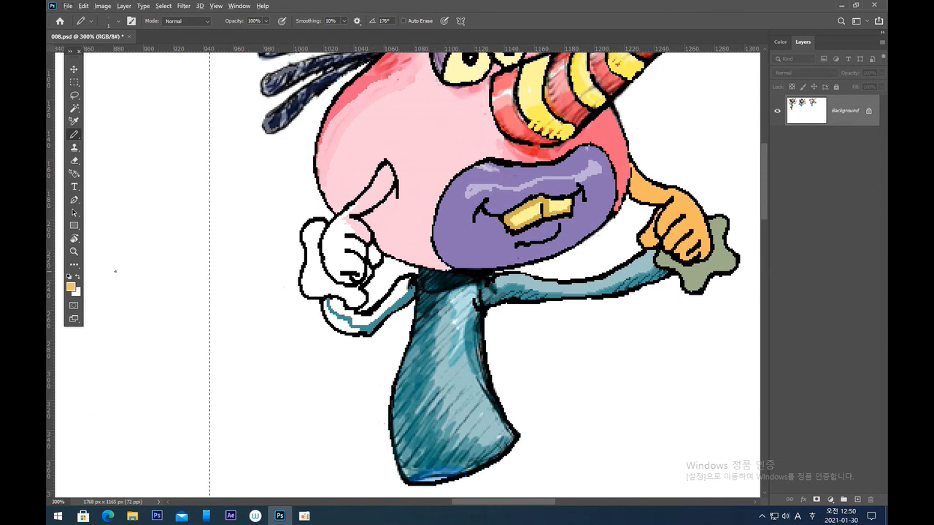
pyautogui.click(74, 264)
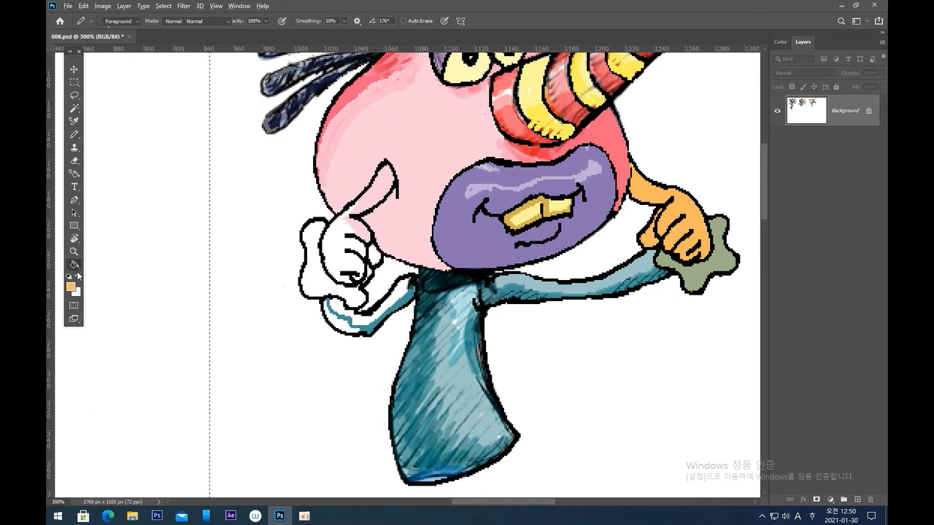
pyautogui.click(356, 227)
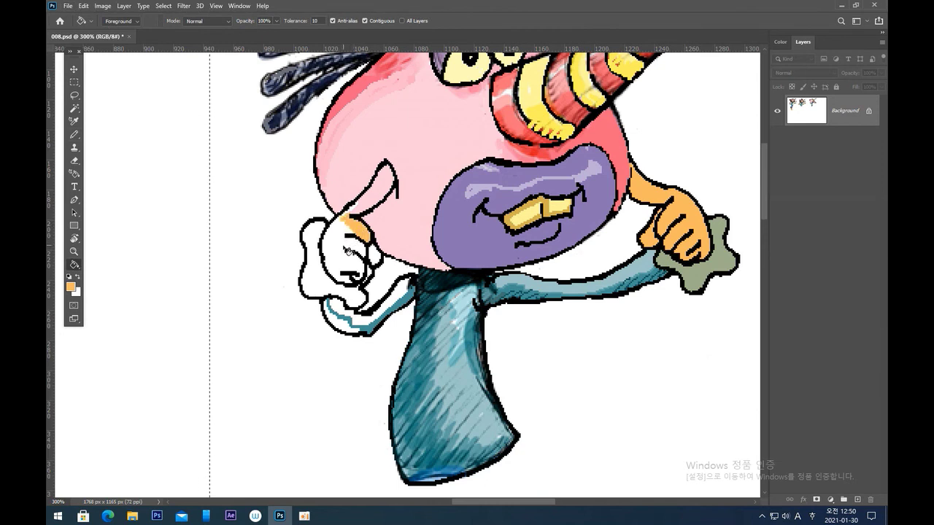
pyautogui.click(373, 201)
pyautogui.click(333, 250)
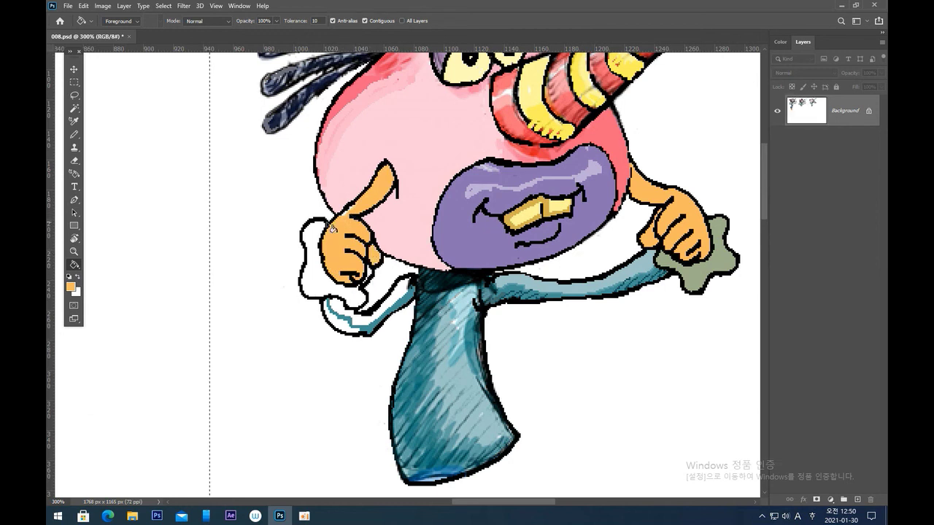
# Fill the new cuff with grey-green sampled from the other cuff and touch up the gap beside the fingers in pencil
pyautogui.click(73, 135)
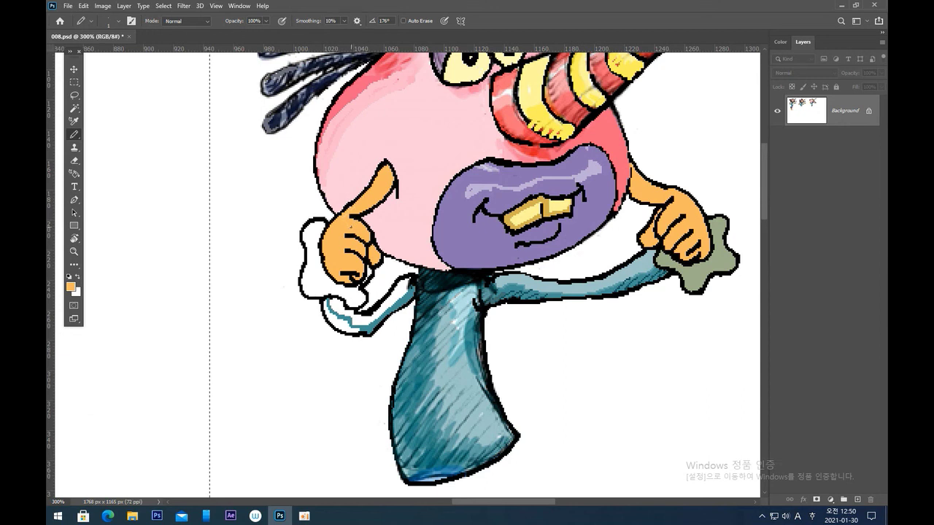
pyautogui.keyDown('alt'); pyautogui.click(697, 268); pyautogui.keyUp('alt')
pyautogui.click(74, 264)
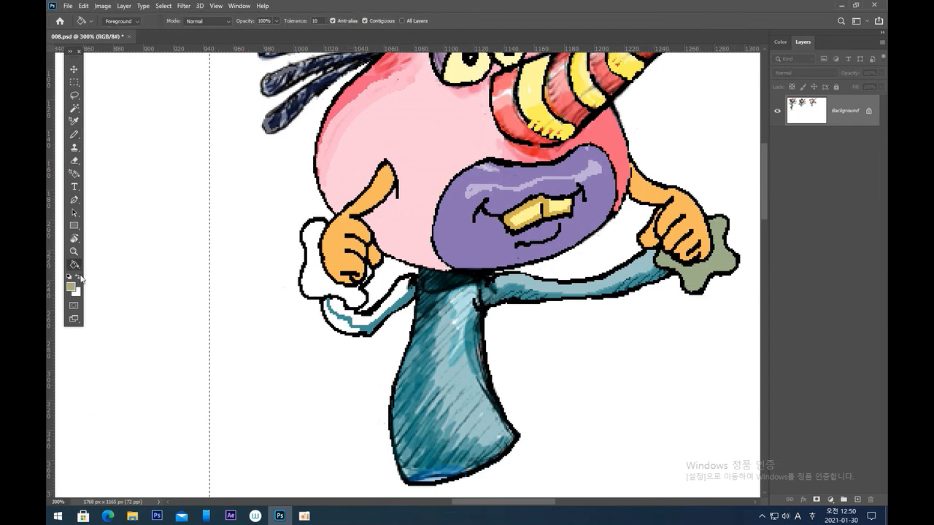
pyautogui.click(321, 284)
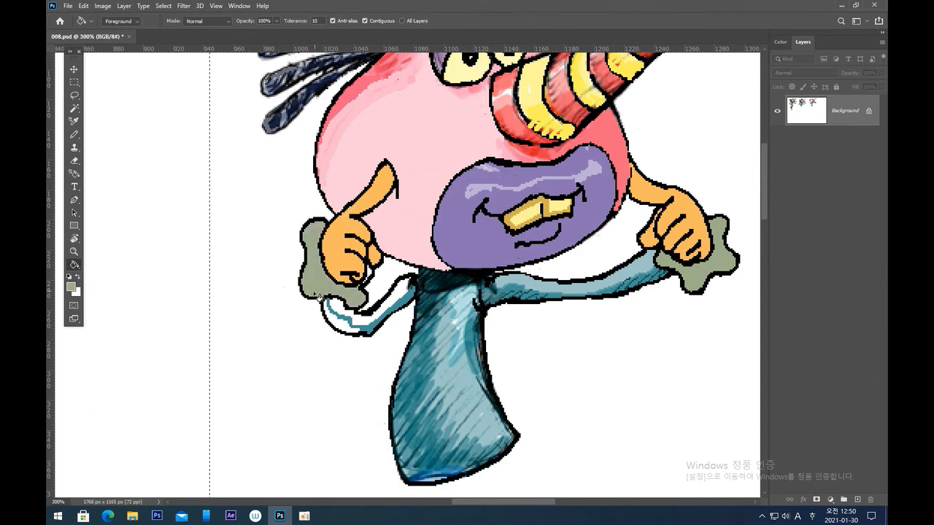
pyautogui.click(74, 134)
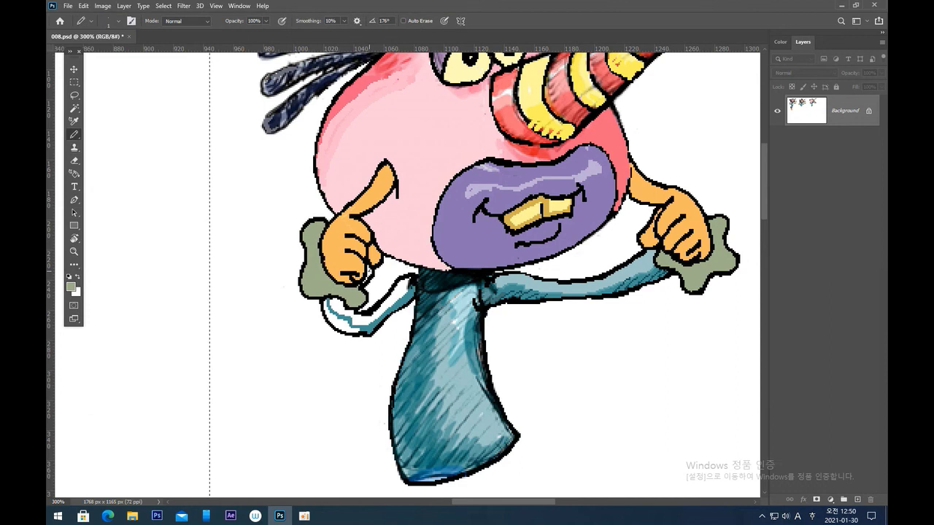
pyautogui.moveTo(369, 270); pyautogui.dragTo(368, 267)
# Fill the new sleeve's upper part with sampled light teal and its lower part with the darker teal
pyautogui.click(73, 264)
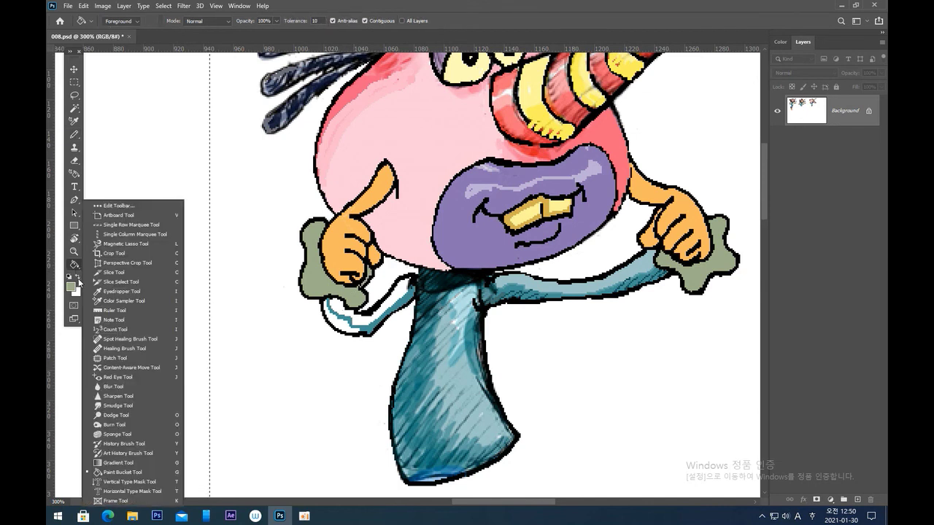
pyautogui.keyDown('alt'); pyautogui.click(571, 288); pyautogui.keyUp('alt')
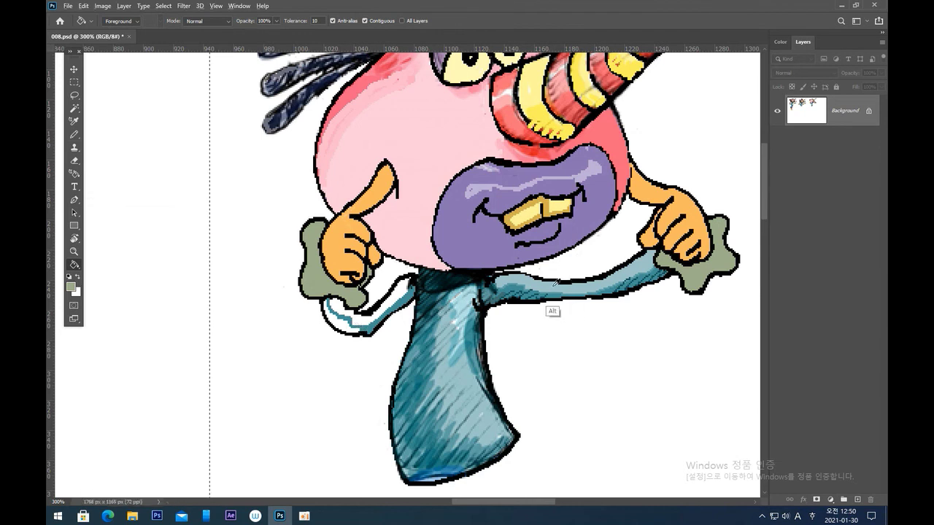
pyautogui.click(394, 306)
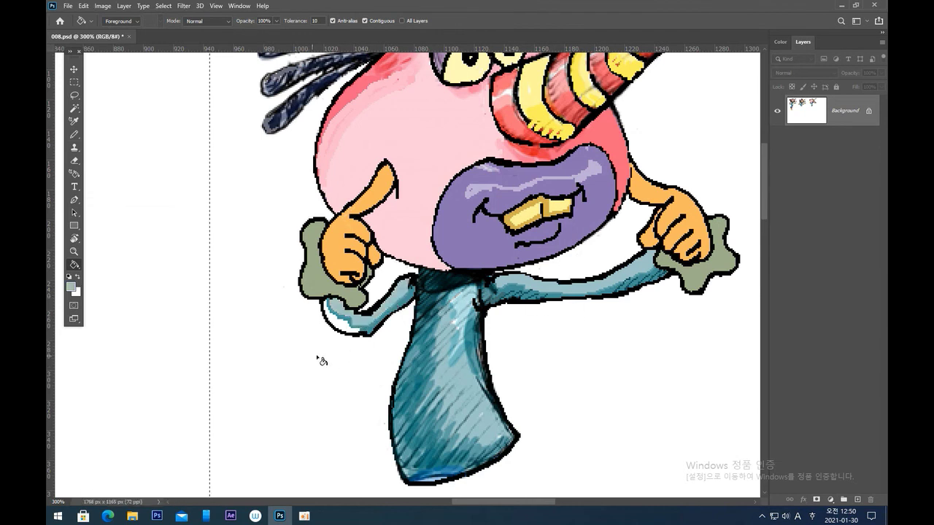
pyautogui.keyDown('alt'); pyautogui.click(369, 328); pyautogui.keyUp('alt')
pyautogui.click(341, 328)
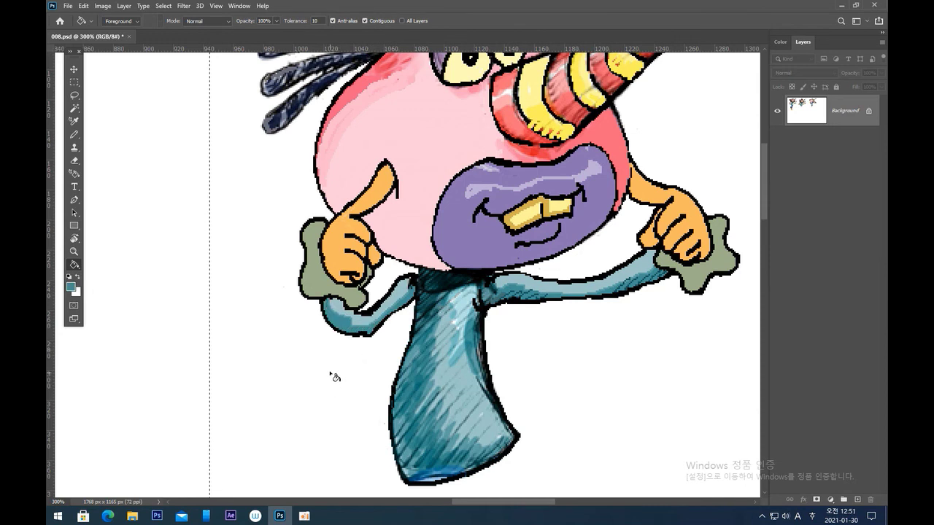
# Clear the rectangular selection around the character
pyautogui.hotkey('ctrl', '-')
pyautogui.hotkey('ctrl', '-')
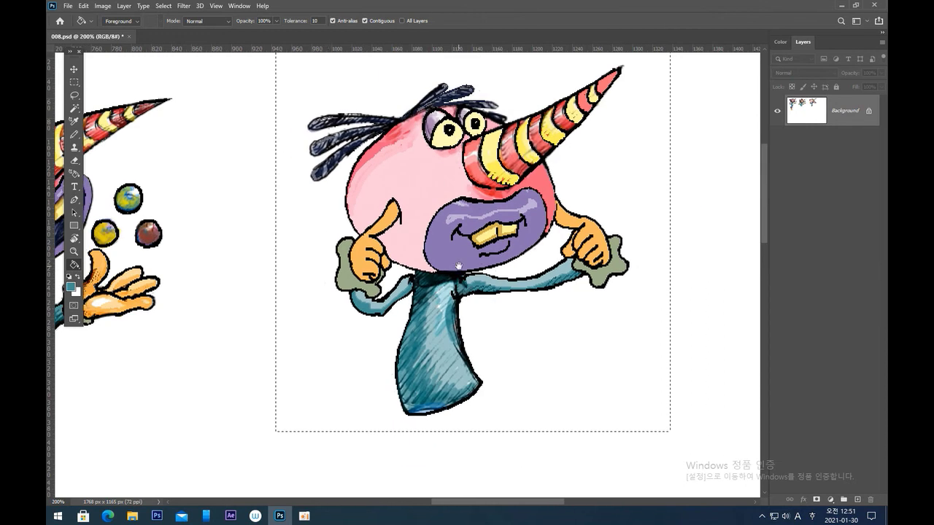
pyautogui.moveTo(487, 283); pyautogui.dragTo(532, 271)
pyautogui.hotkey('ctrl', '+')
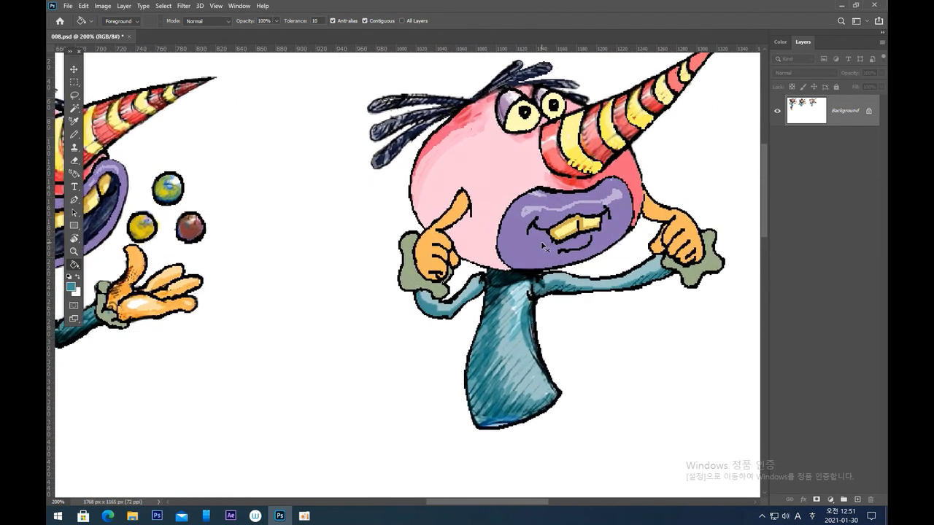
# Pencil over the blue patches along the body's bottom hem with dark teal sampled from the body, and clear the selection
pyautogui.moveTo(606, 290); pyautogui.dragTo(498, 180)
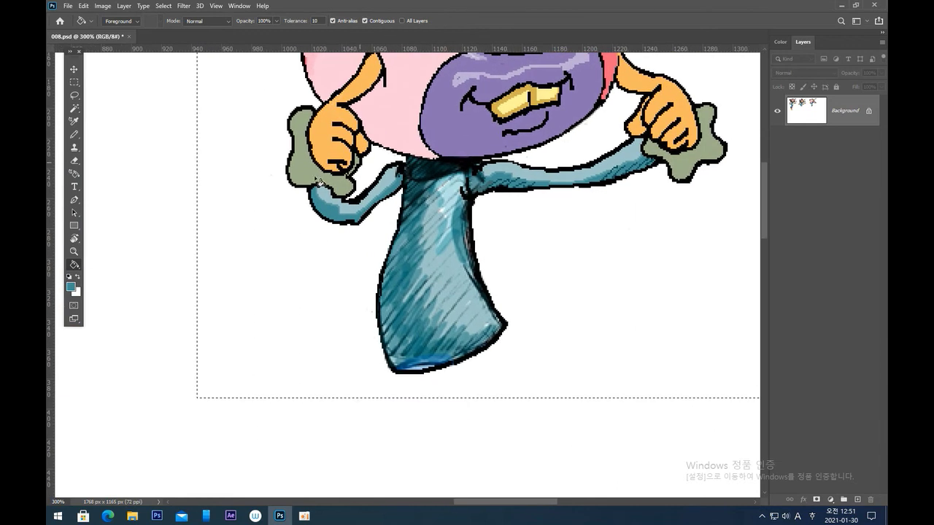
pyautogui.click(73, 136)
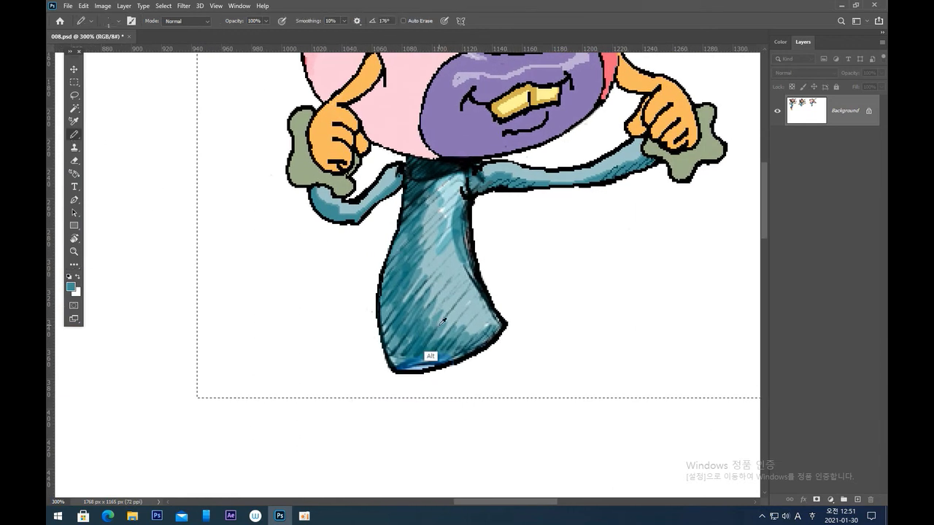
pyautogui.keyDown('alt'); pyautogui.click(417, 348); pyautogui.keyUp('alt')
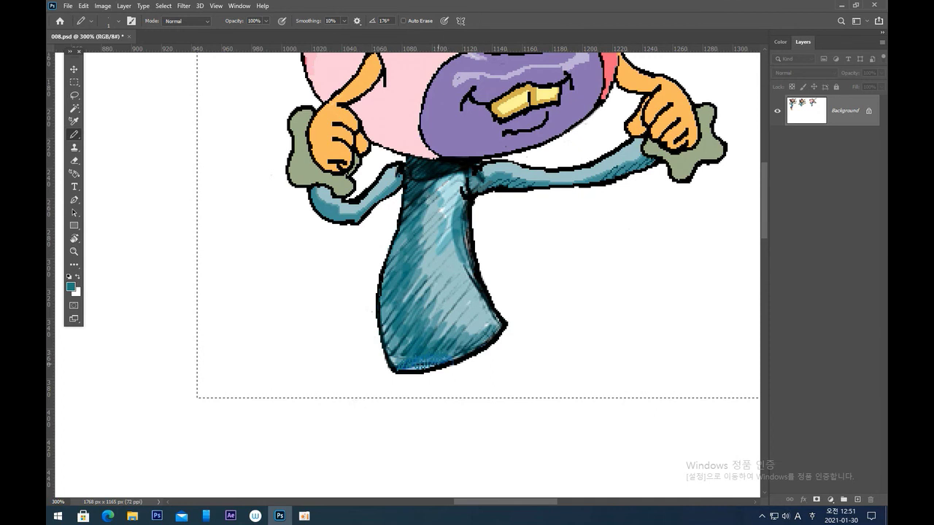
pyautogui.click(74, 95)
pyautogui.click(126, 121)
# Handwrite a Korean caption beginning with "병맛" in black, 5-pixel pencil strokes beside the tip of the new character's nose
pyautogui.hotkey('ctrl', '-')
pyautogui.hotkey('ctrl', '-')
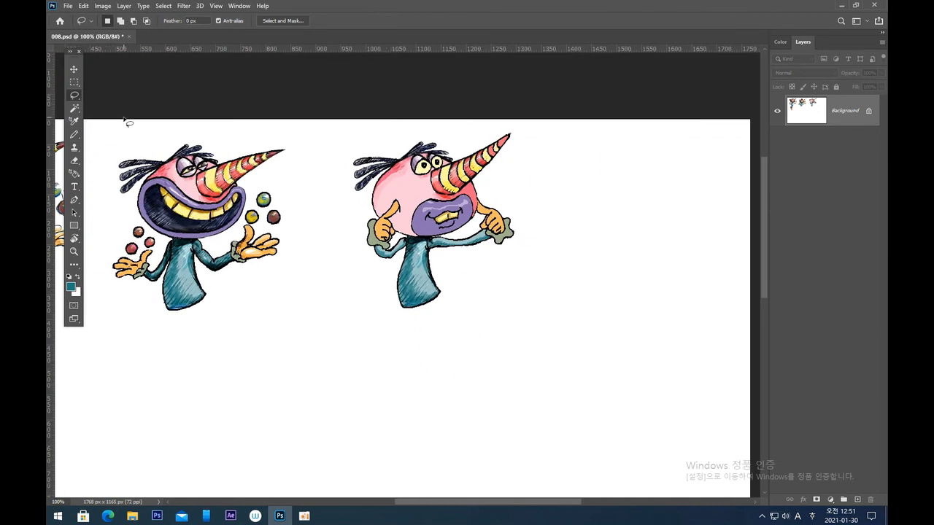
pyautogui.moveTo(383, 254); pyautogui.dragTo(471, 265)
pyautogui.click(74, 134)
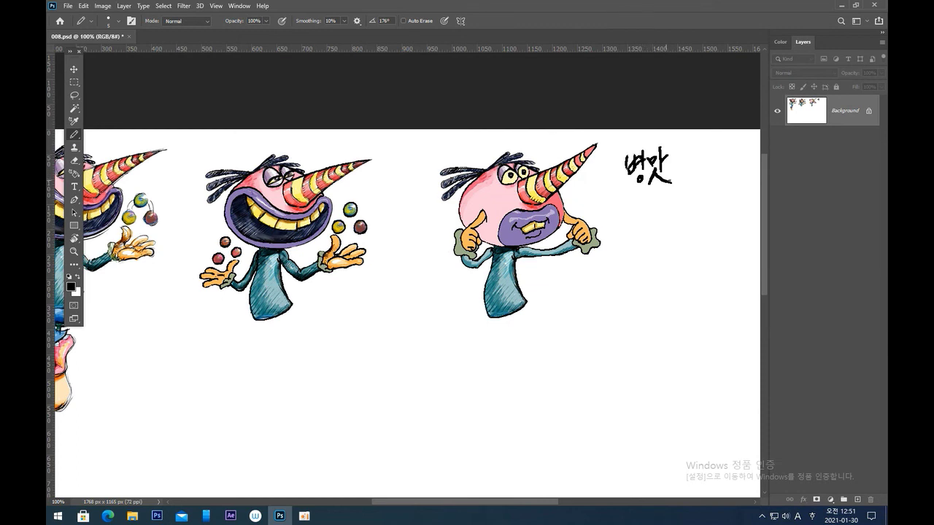
pyautogui.moveTo(676, 160); pyautogui.dragTo(682, 172)
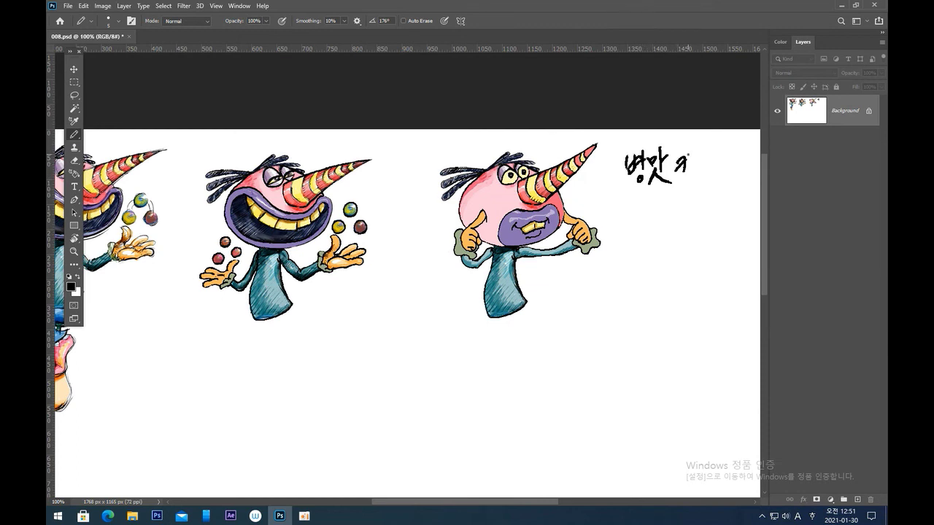